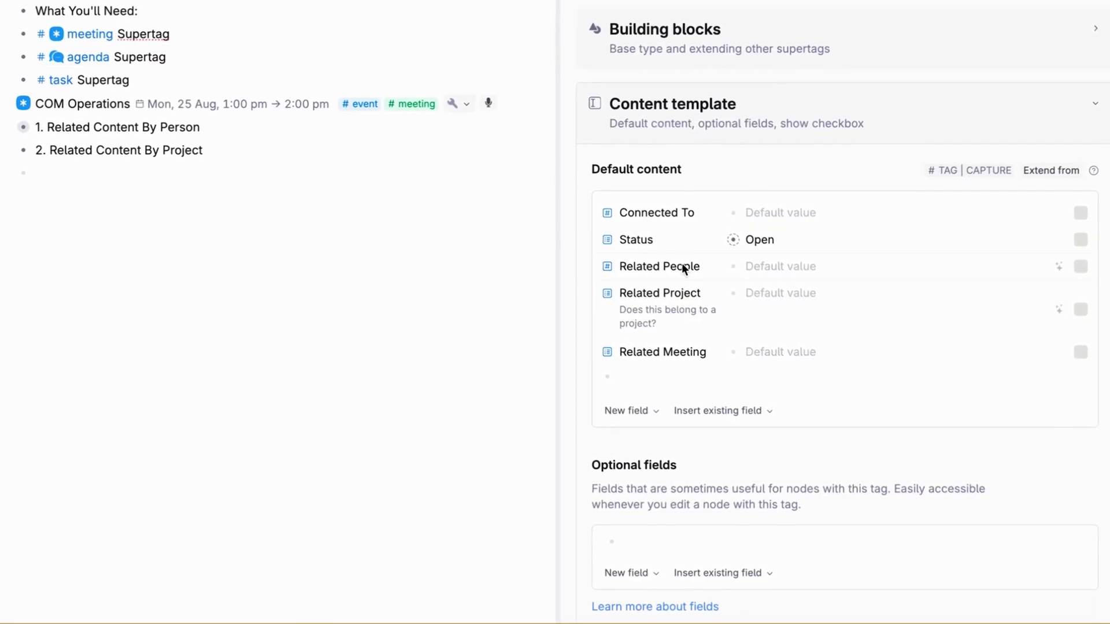
- Add a field named "Related People" of the type Options from supertag to the agenda supertag's default content
left_click(610, 373)
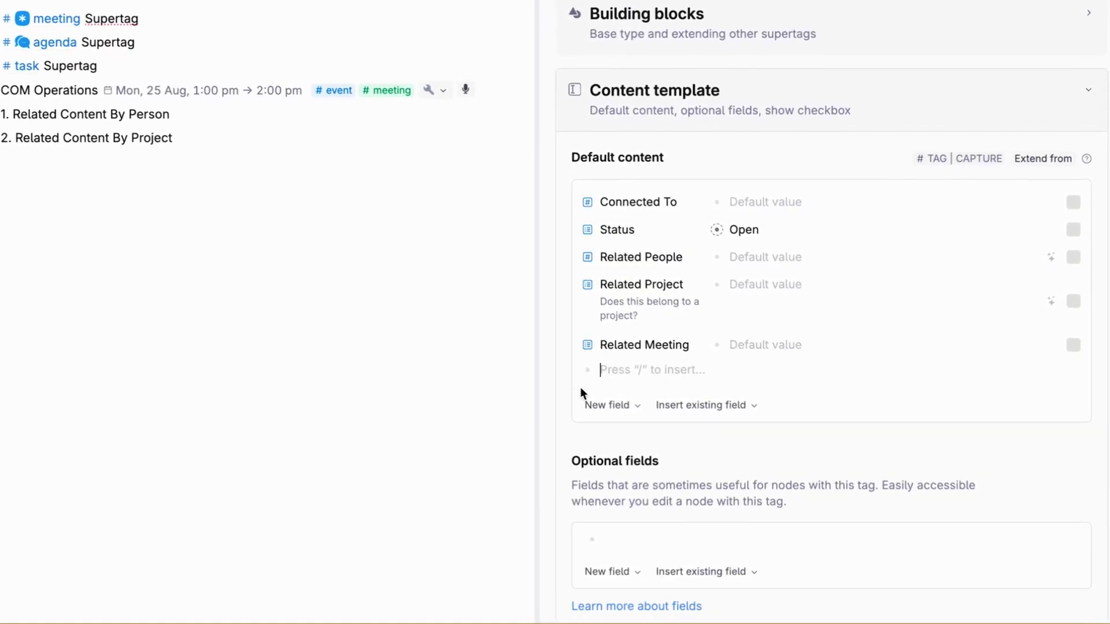
left_click(608, 406)
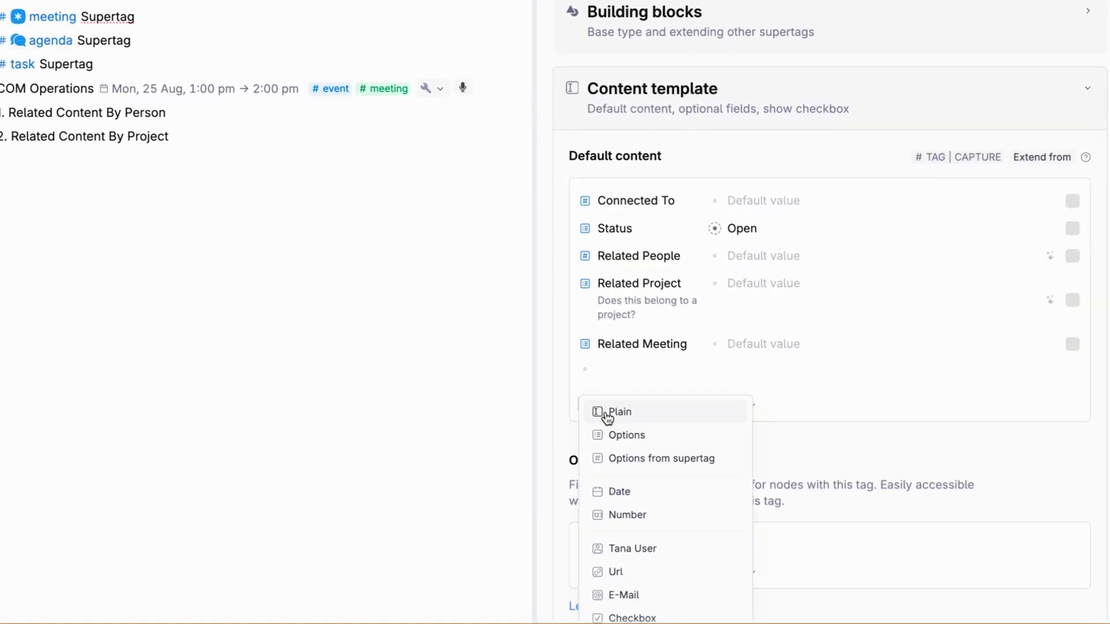
left_click(639, 459)
double_click(617, 367)
key("ctrl+a")
type("Related People")
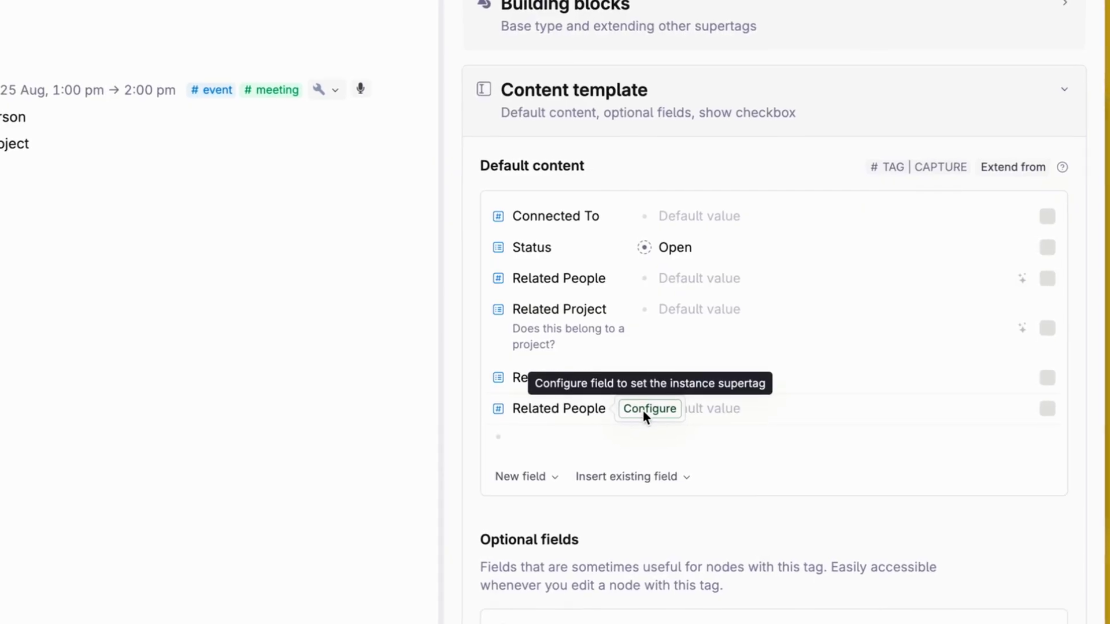
- Configure the new Related People field to take its options from the person supertag, and return to the agenda supertag
left_click(646, 410)
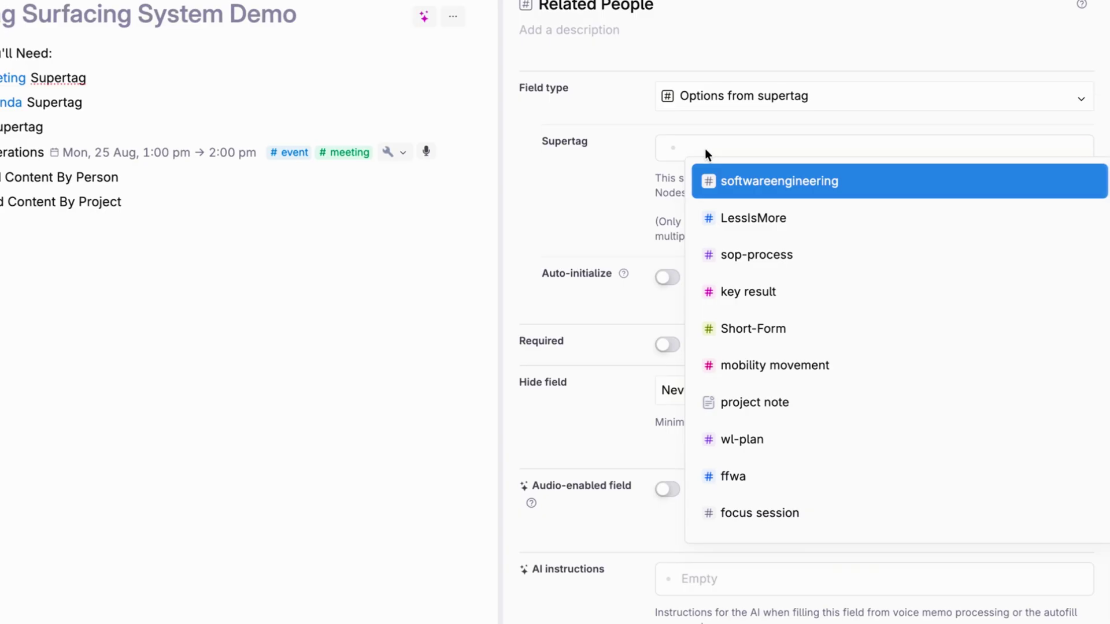
type("perso")
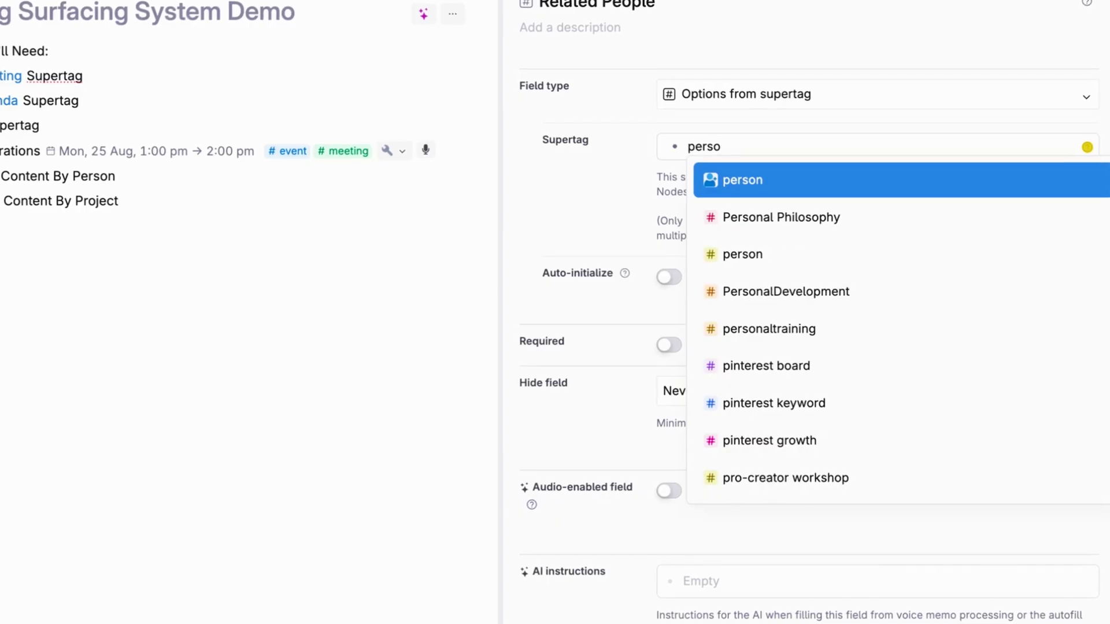
key("Return")
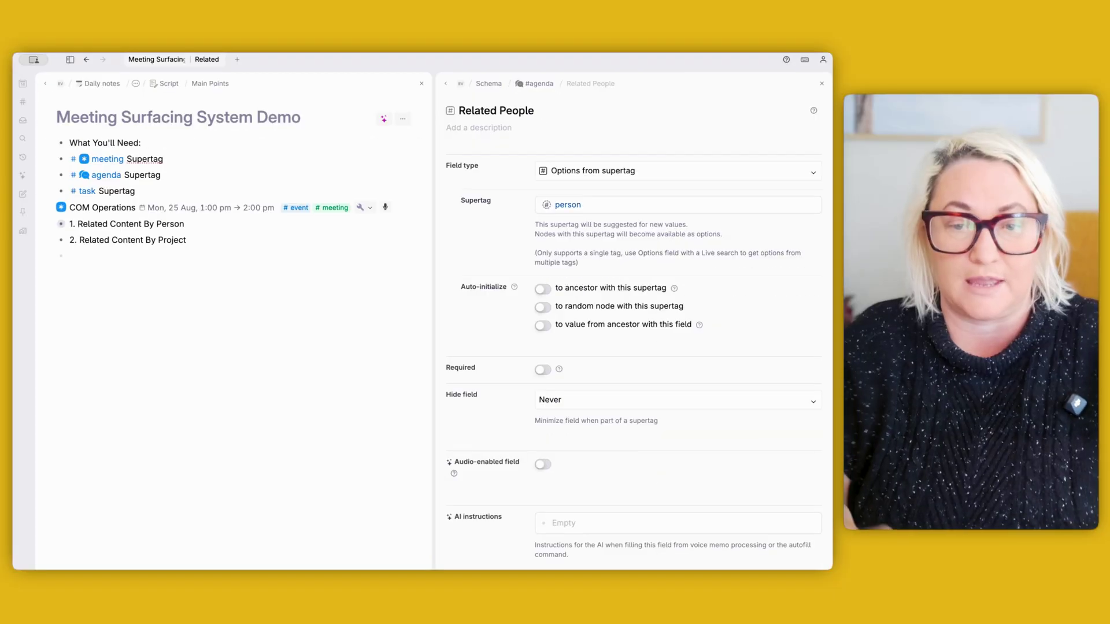
left_click(446, 83)
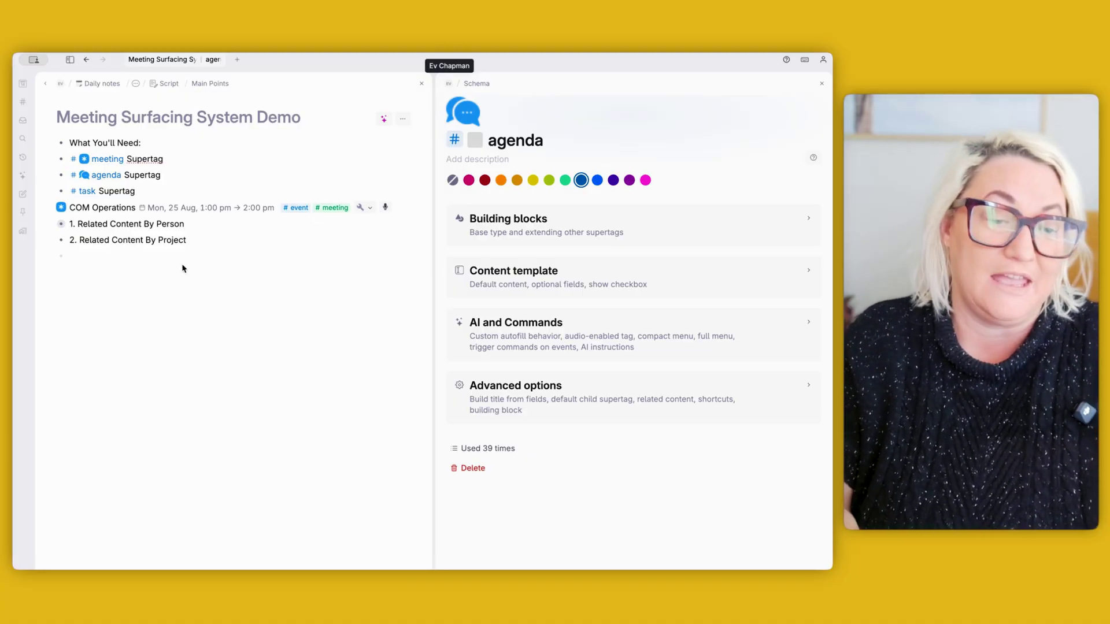
- Create a node "To talk to someone" below the Related Content By Project item and tag it #agenda
left_click(126, 261)
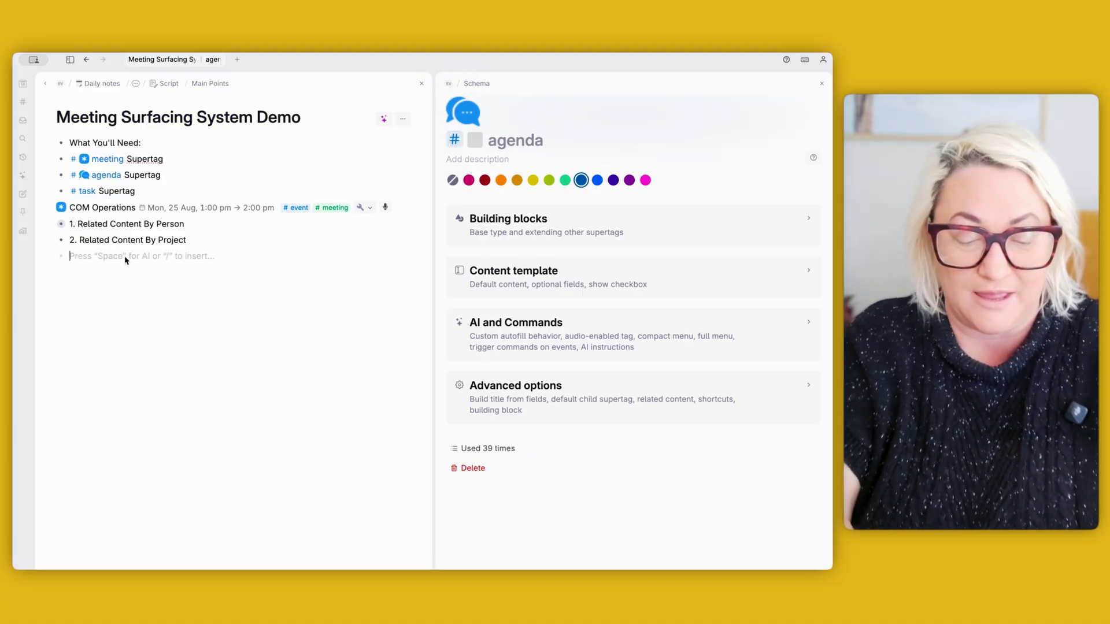
type("To talk to somet")
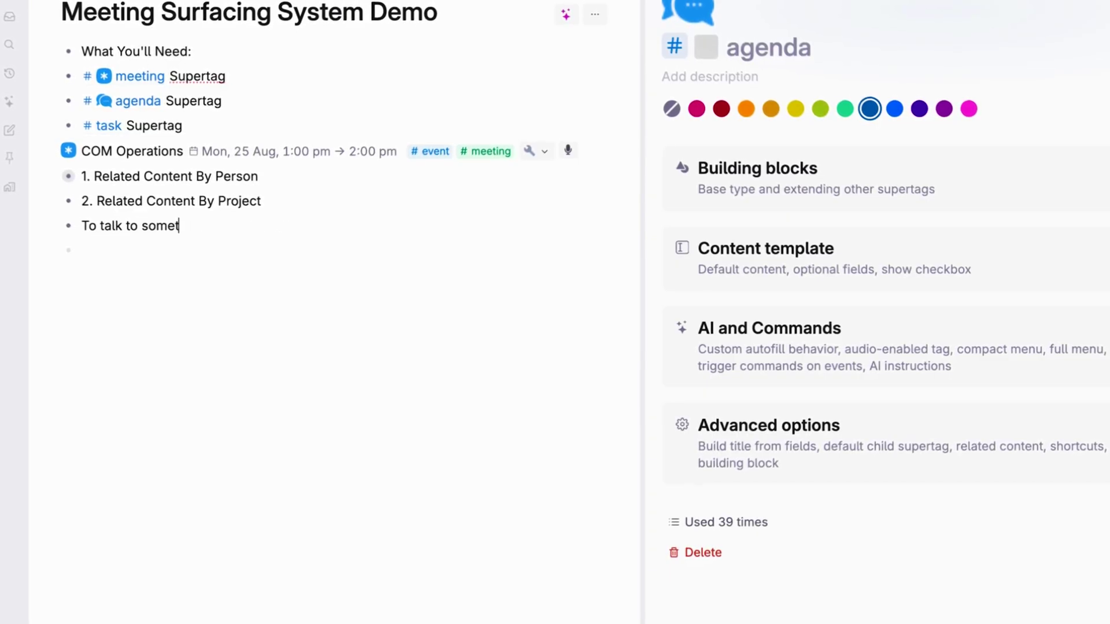
key("BackSpace")
key("BackSpace")
type("eone # ")
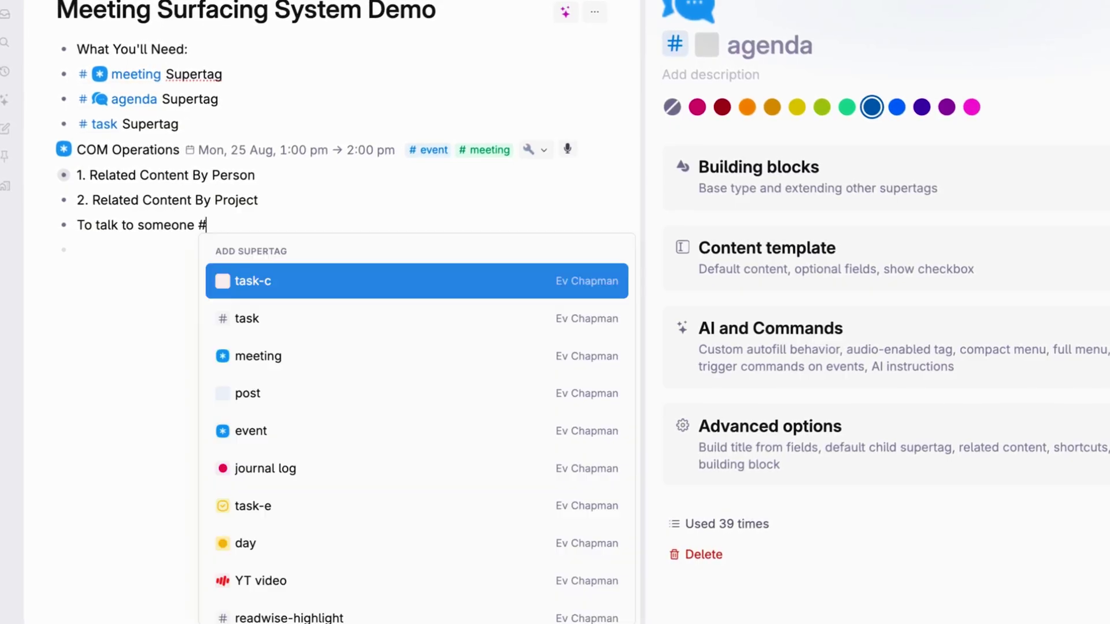
type("ag")
key("Return")
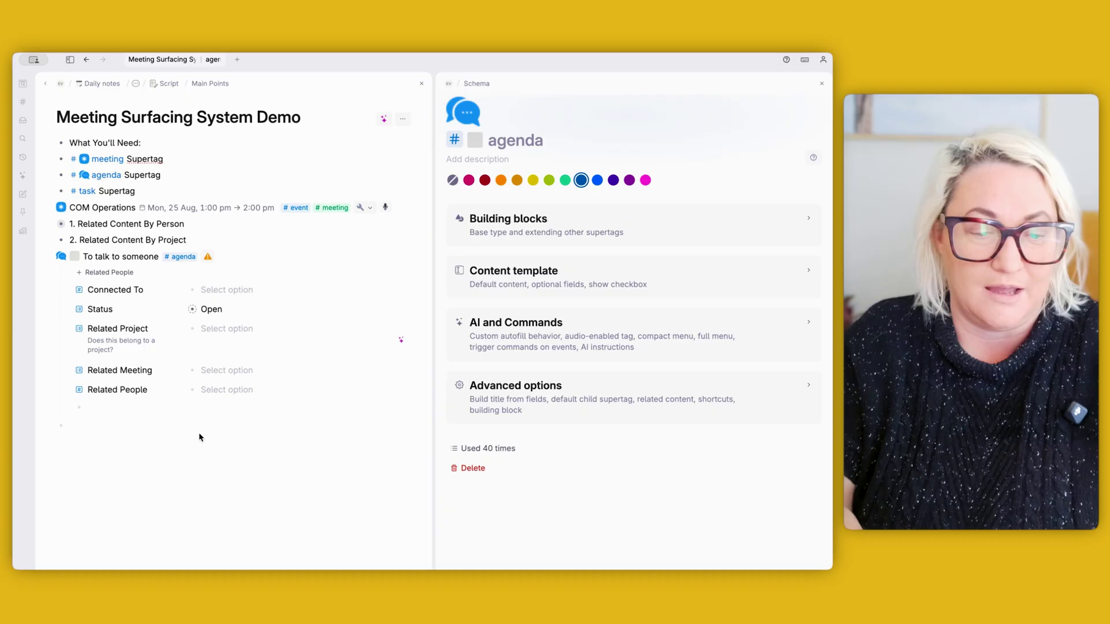
- Fill the agenda item's Related People field with the person's name and collapse the item
left_click(208, 395)
type("ev")
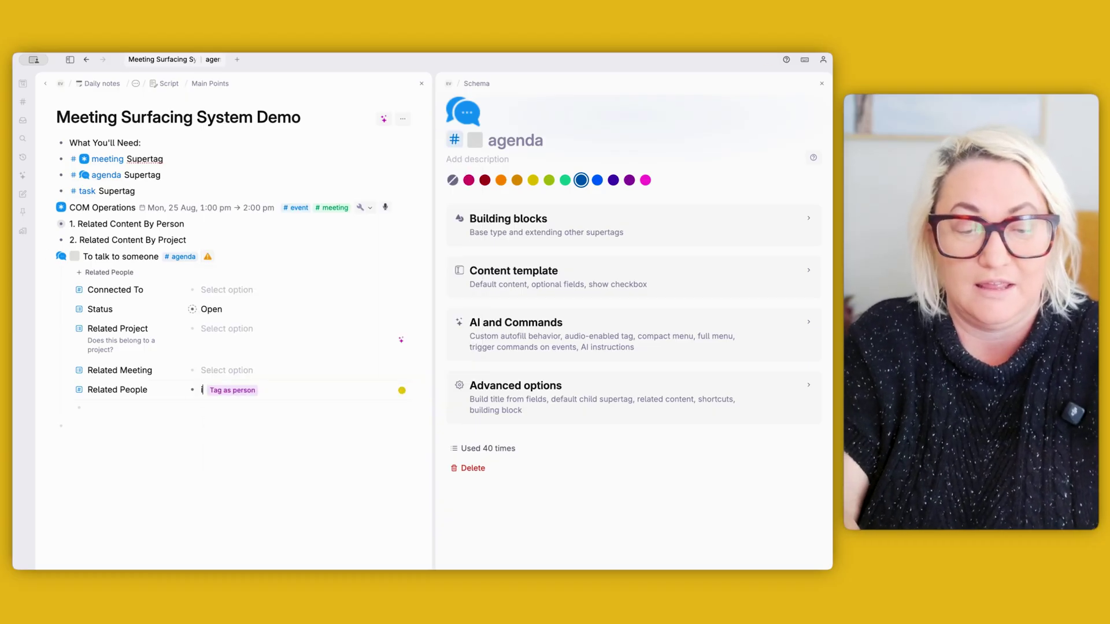
key("Return")
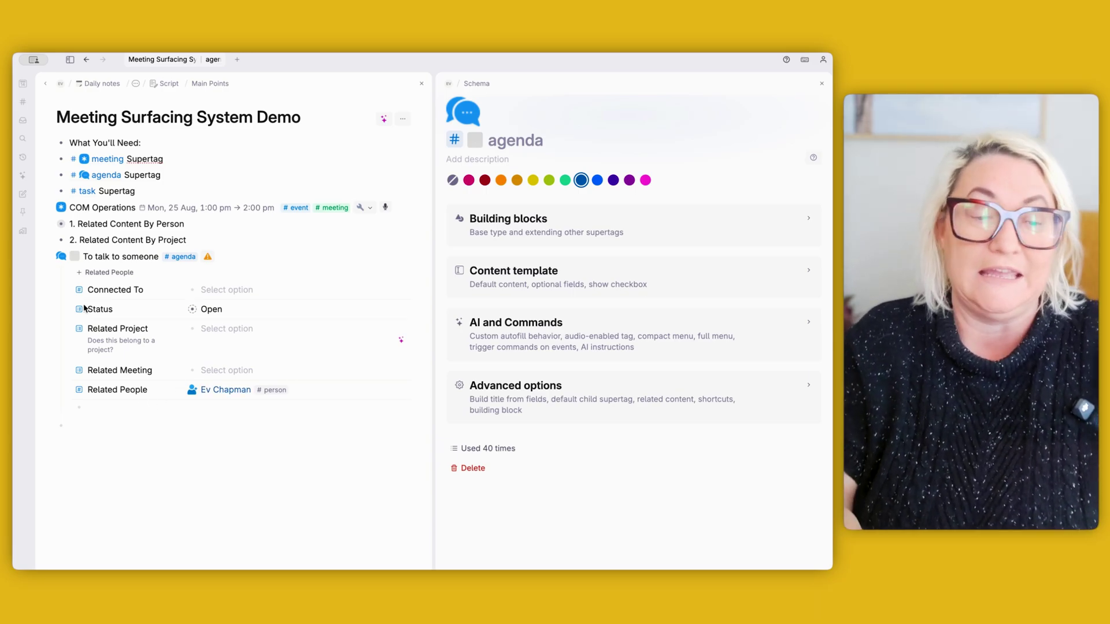
left_click(49, 257)
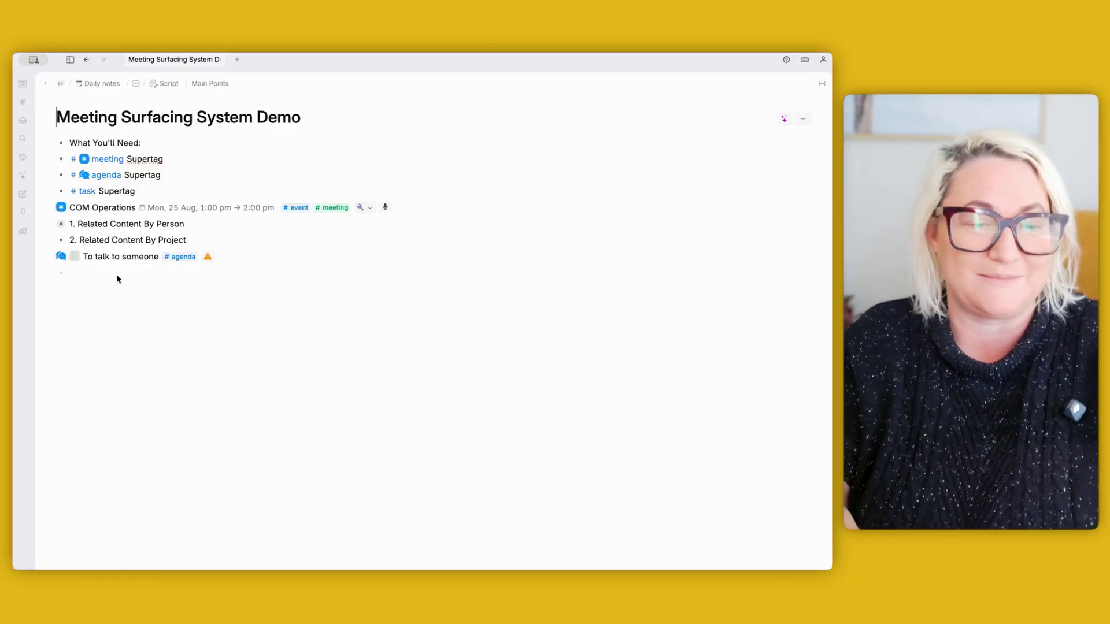
- Open the task supertag and examine the default fields in its content template
left_click(86, 196)
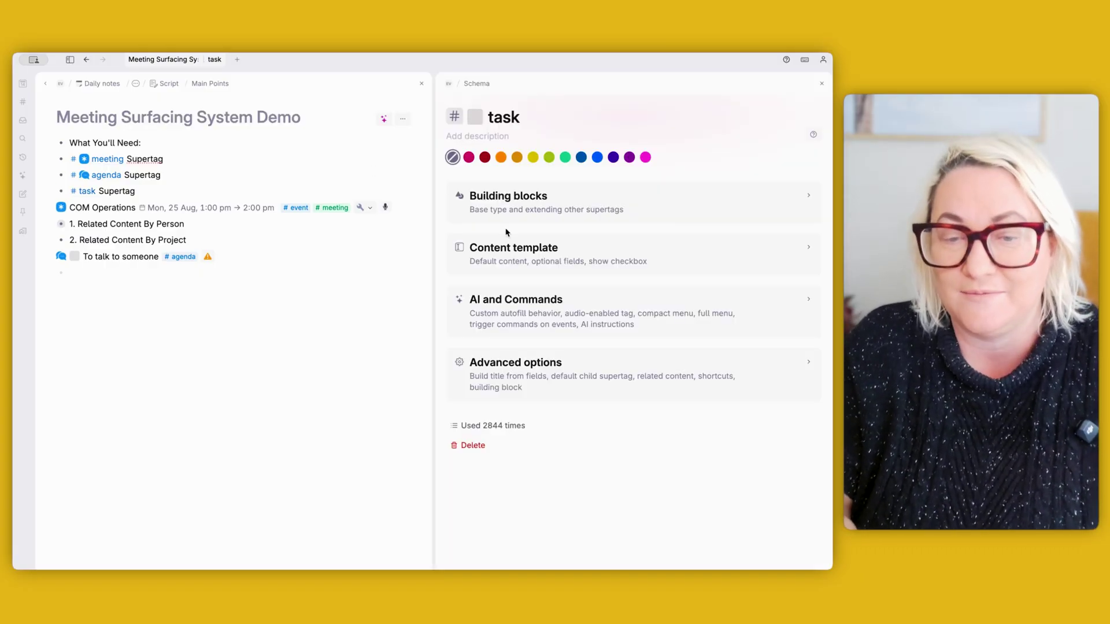
left_click(532, 252)
scroll(524, 328, "down", 1)
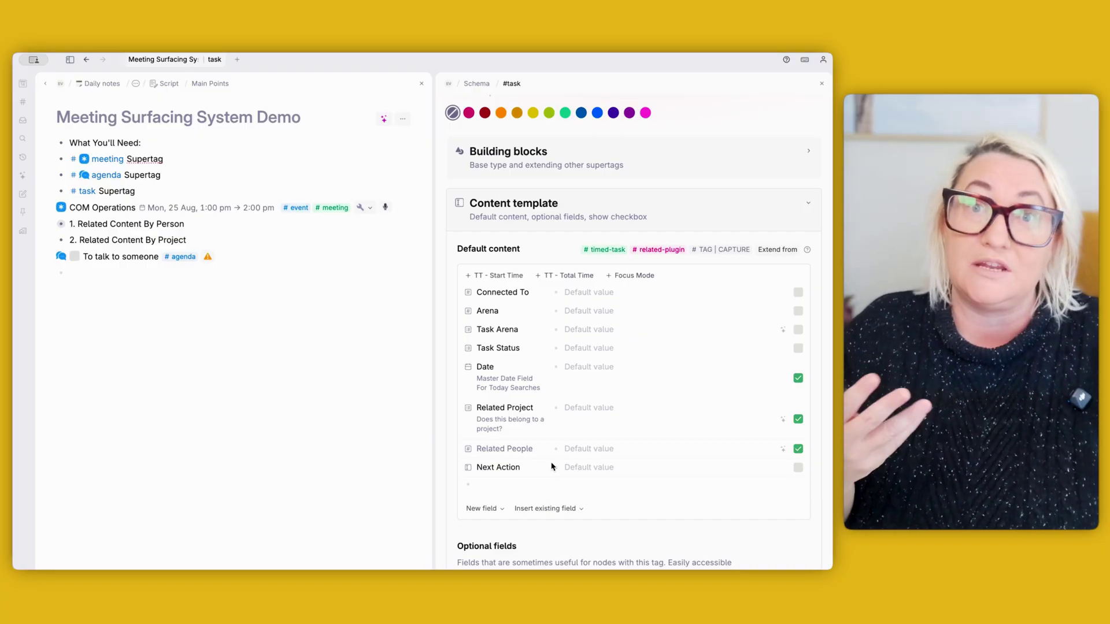
- Try adding an existing field matching "related p" from other supertags to the task template, and close the task configuration
left_click(492, 488)
type(">")
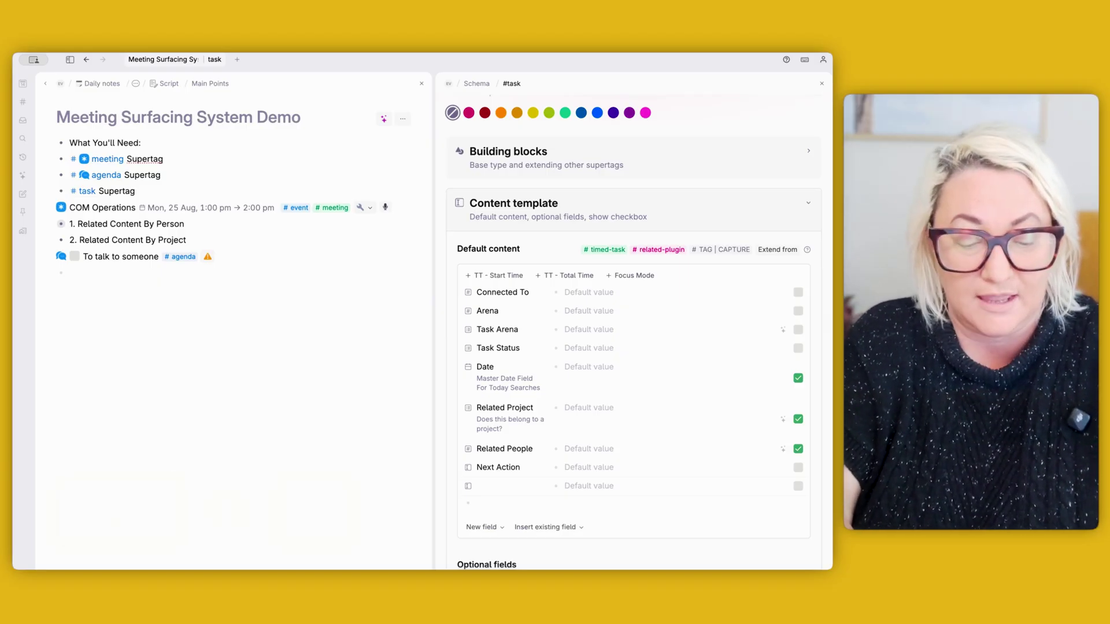
type("related person")
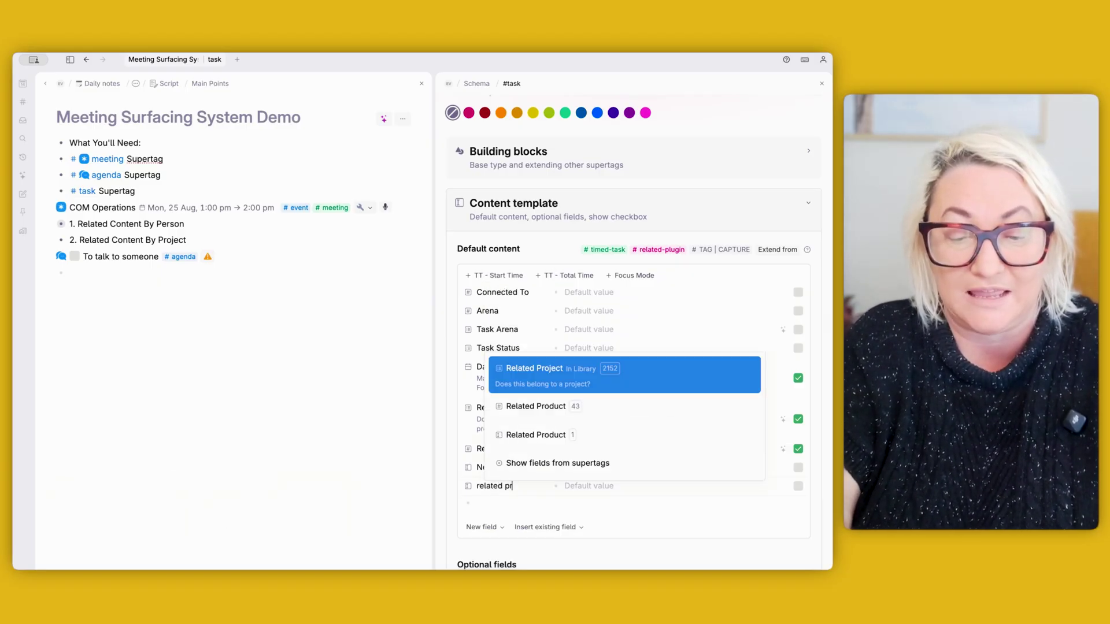
key("Return")
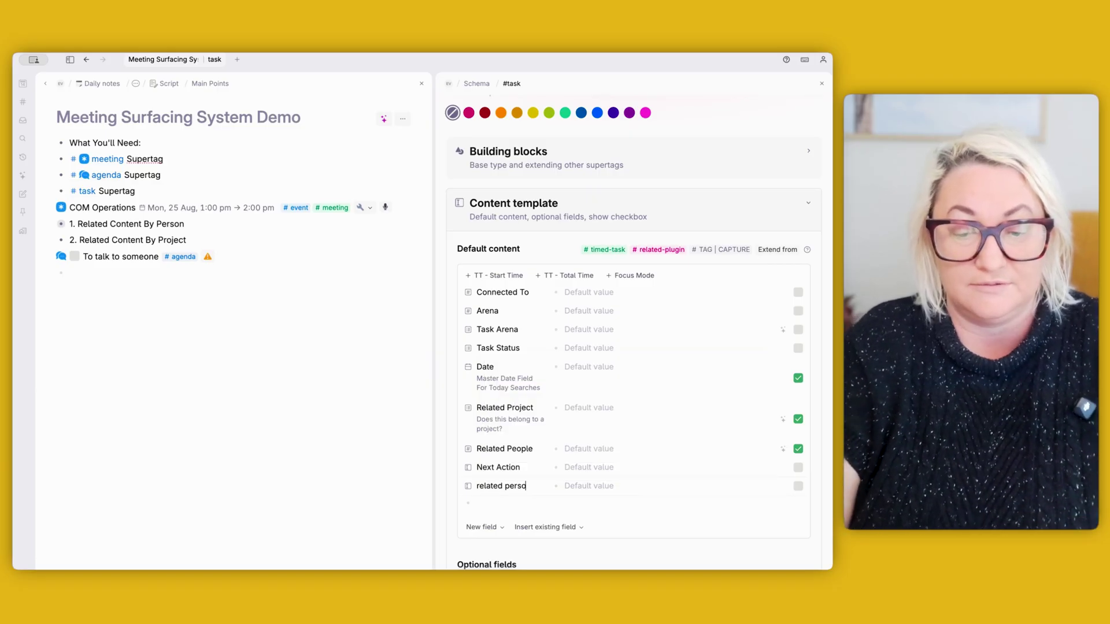
key("BackSpace")
key("BackSpace")
key("BackSpace")
key("BackSpace")
key("BackSpace")
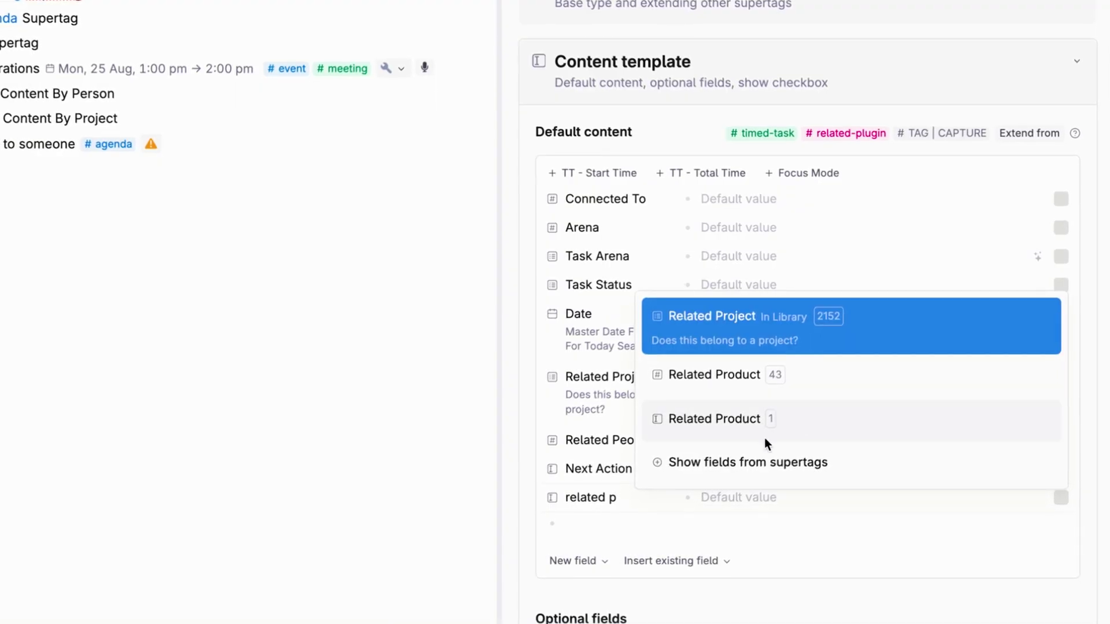
left_click(726, 462)
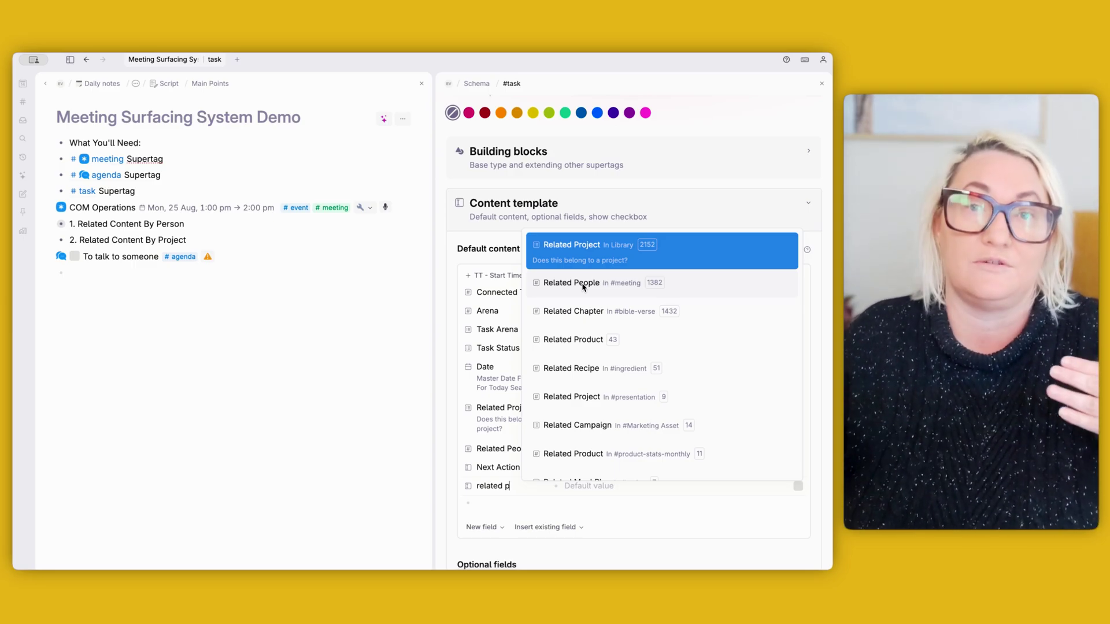
left_click(279, 403)
key("super+shift+BackSpace")
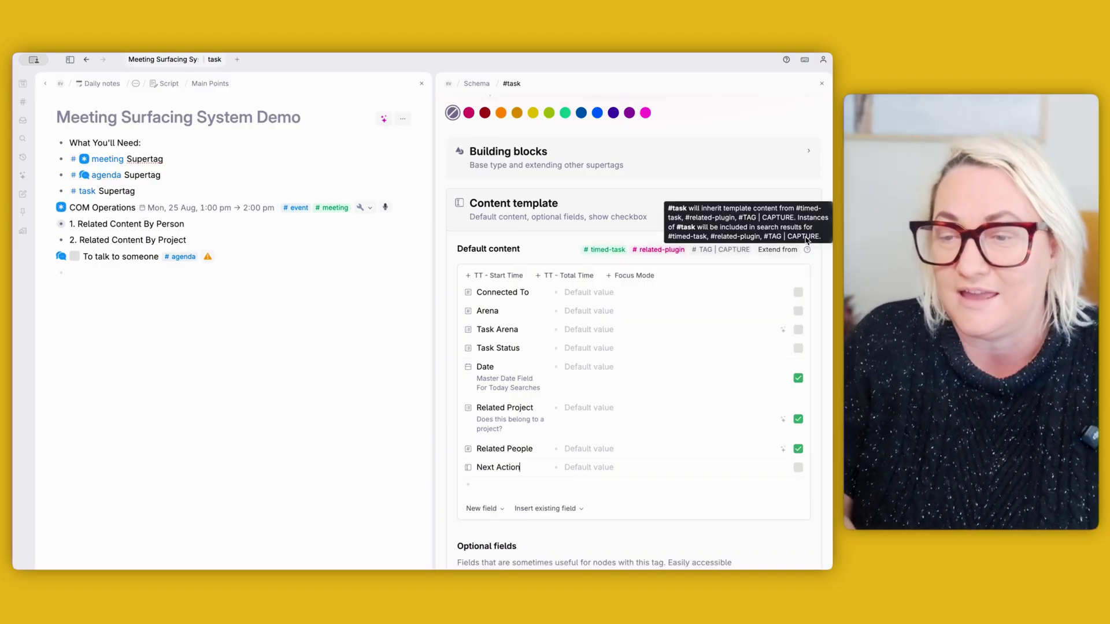
left_click(807, 199)
left_click(821, 83)
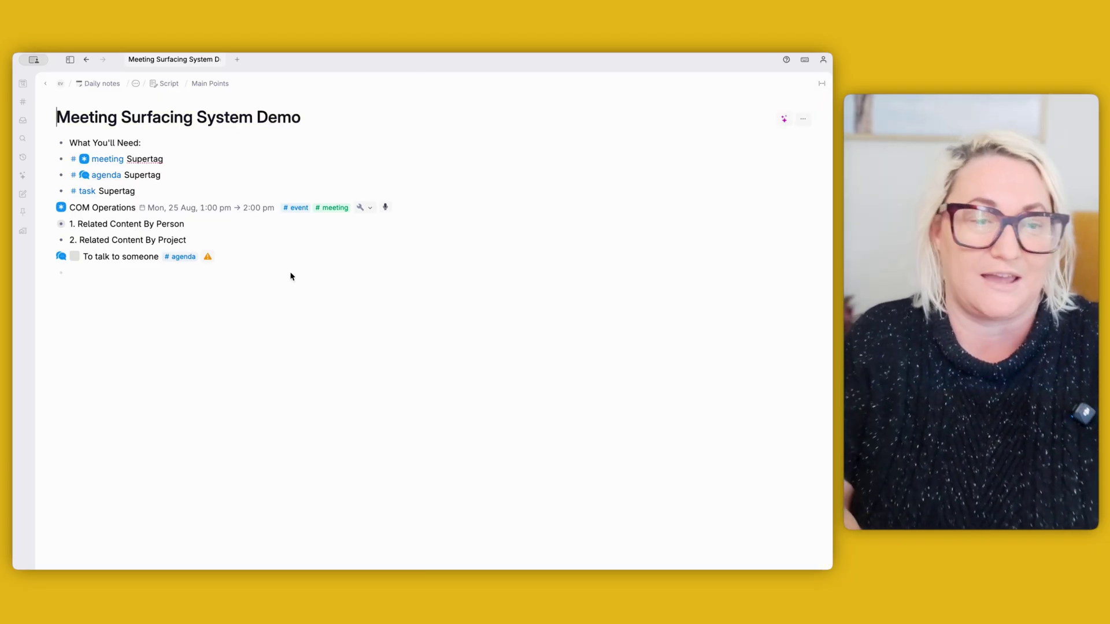
- Open the COM Operations meeting and examine the query behind its Previous meetings related content
left_click(60, 206)
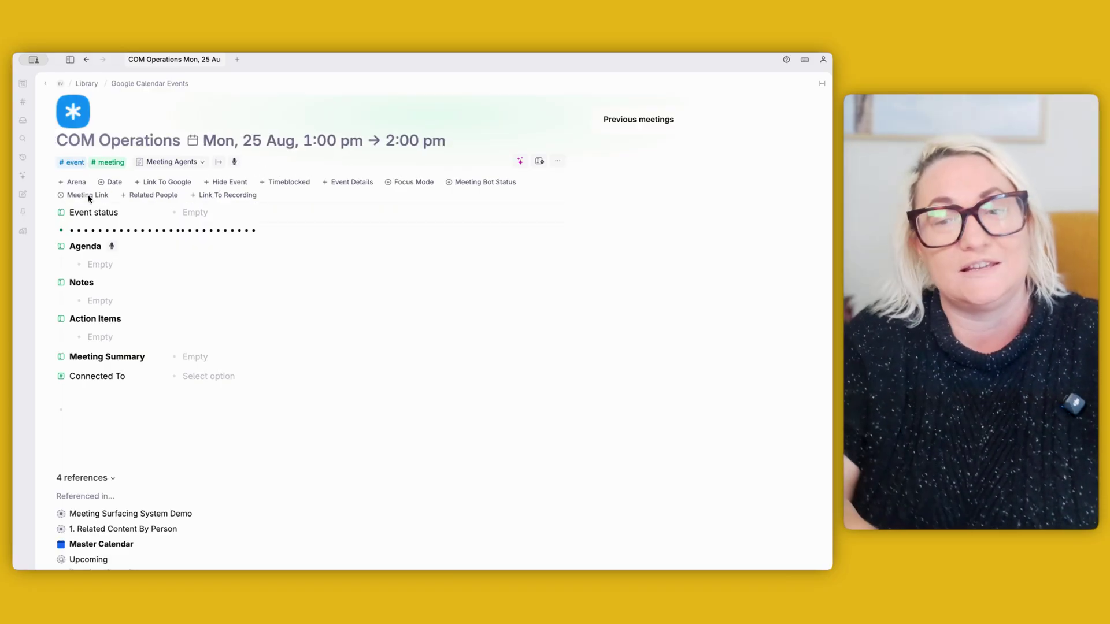
left_click(794, 119)
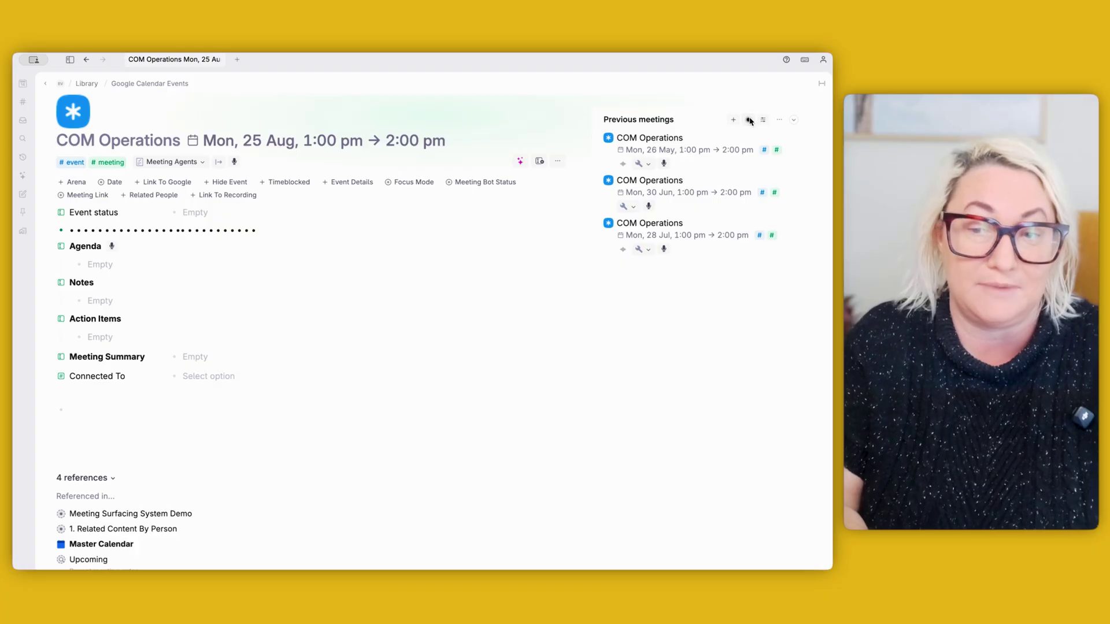
mouse_move(748, 119)
left_click(595, 212)
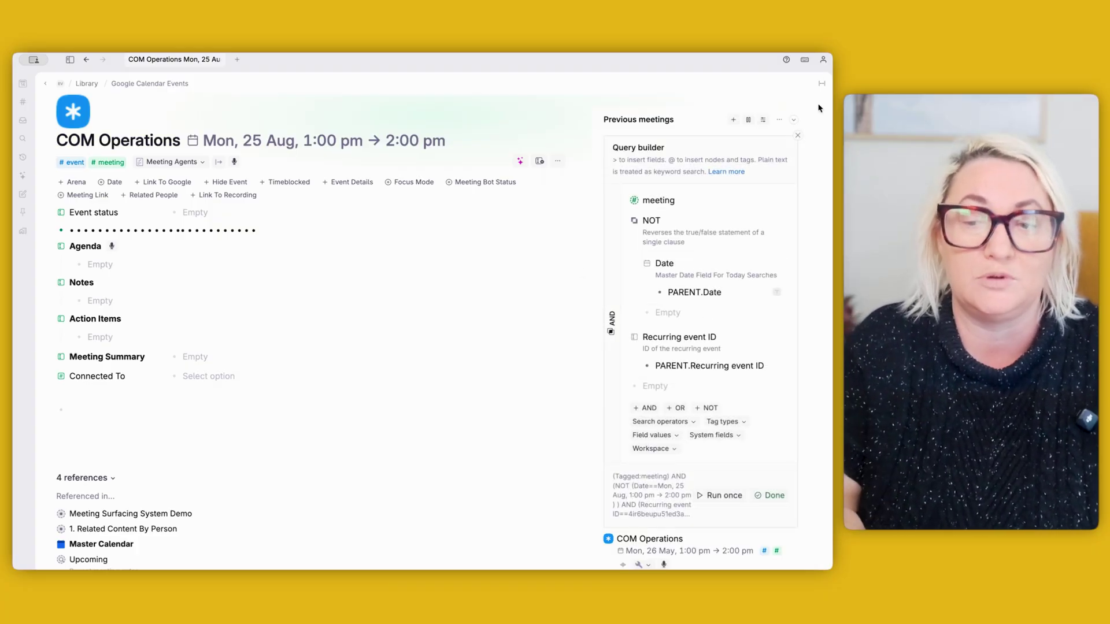
left_click(797, 136)
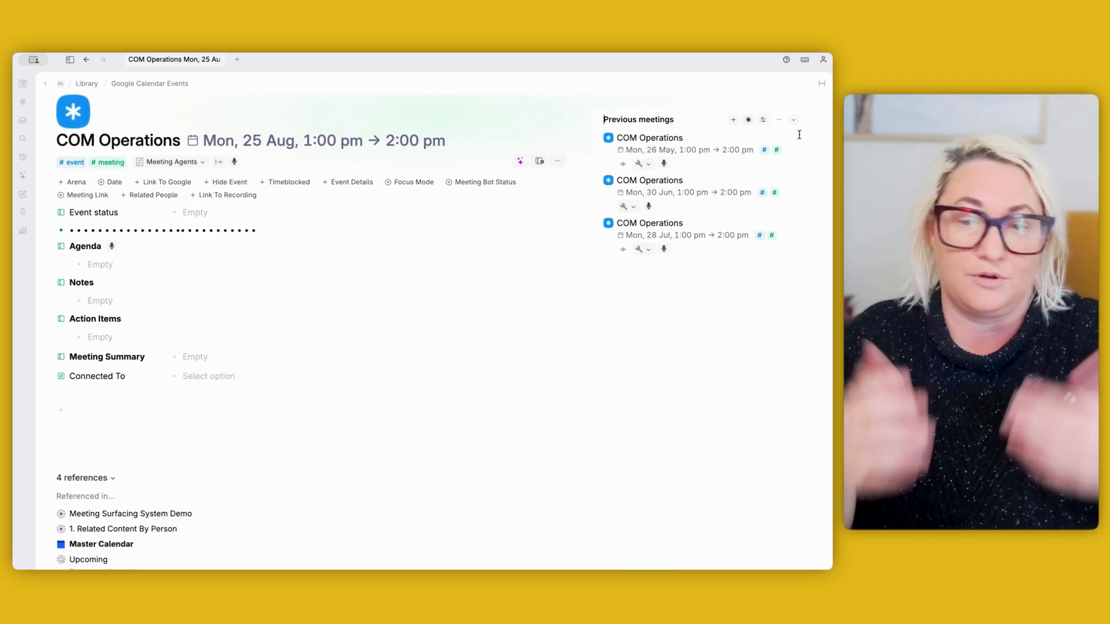
left_click(794, 119)
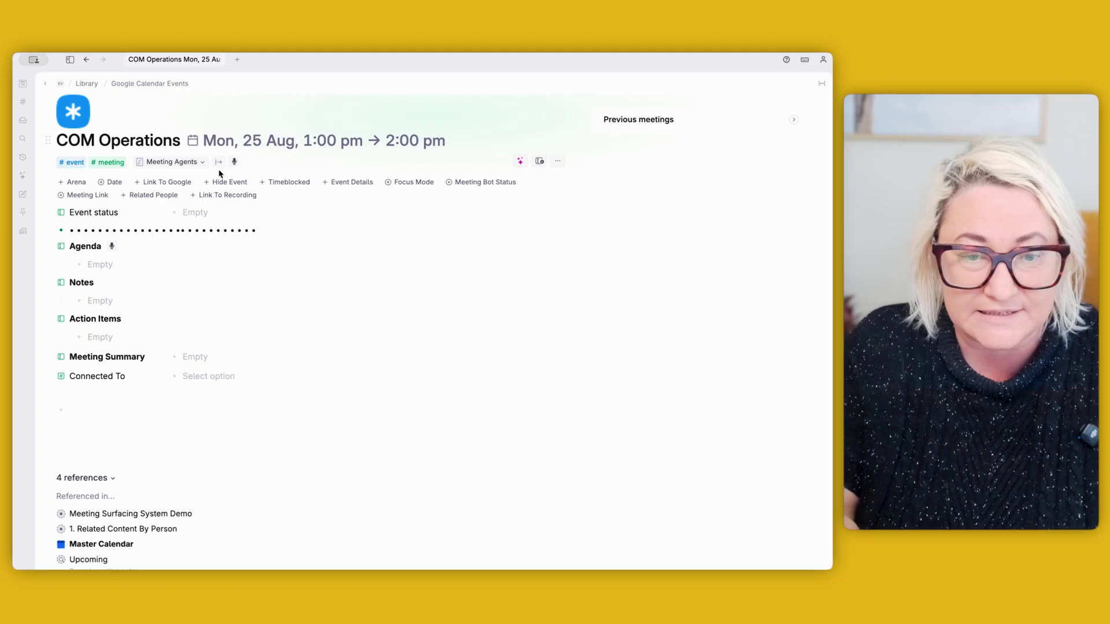
- Add the Related People field to the COM Operations meeting and fill in the attendee's name
left_click(146, 196)
type("Richard")
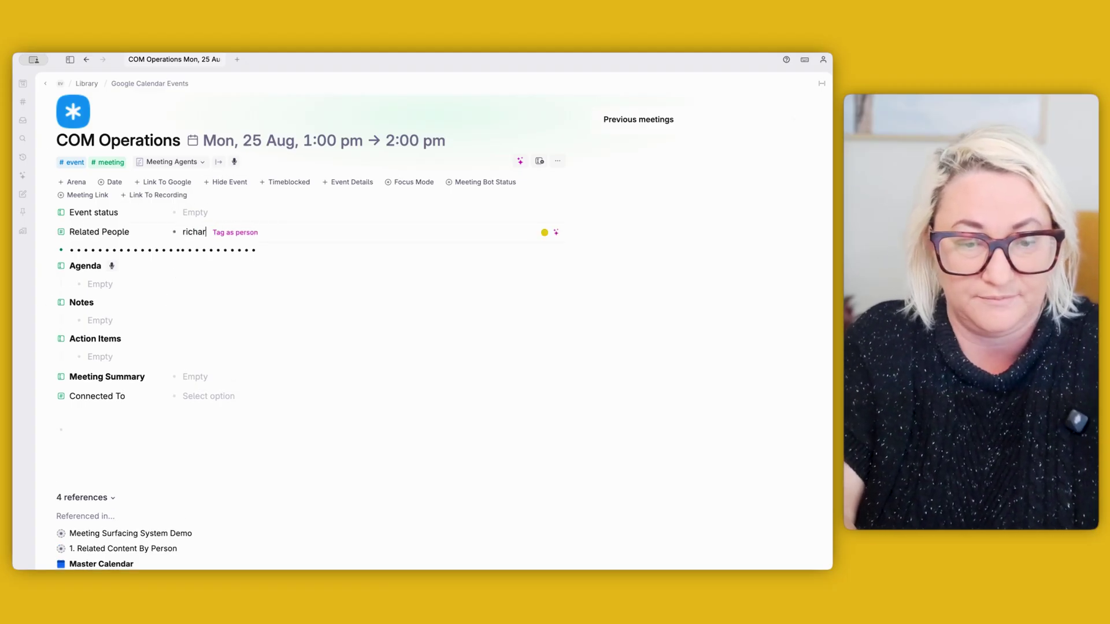
key("Return")
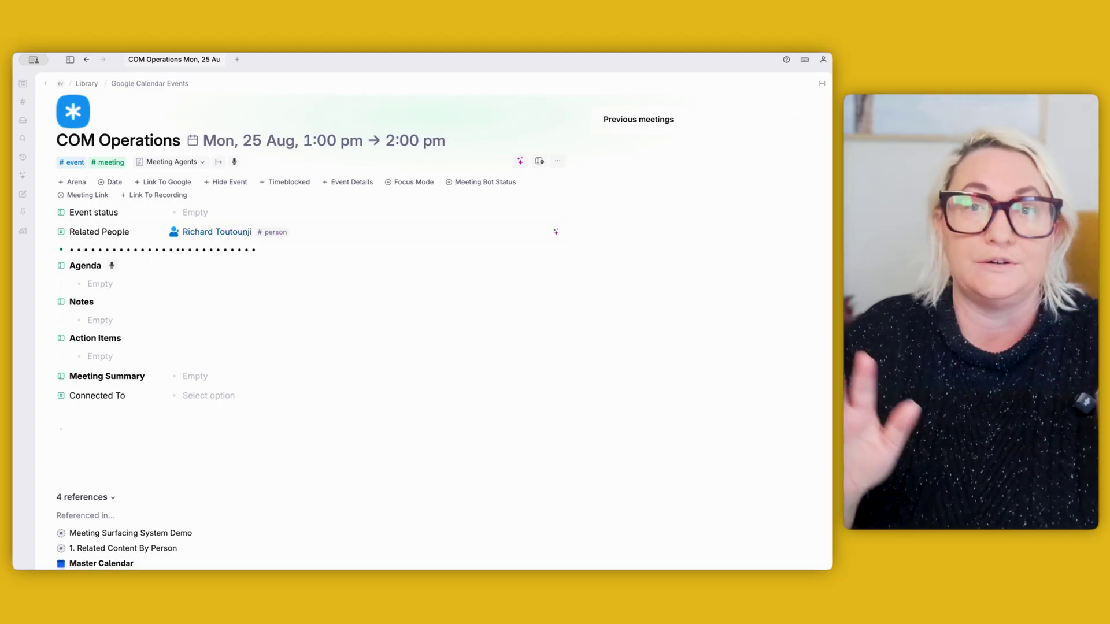
- Open the meeting supertag's advanced options and expand the Previous meetings item under related content to examine its settings
left_click(112, 163)
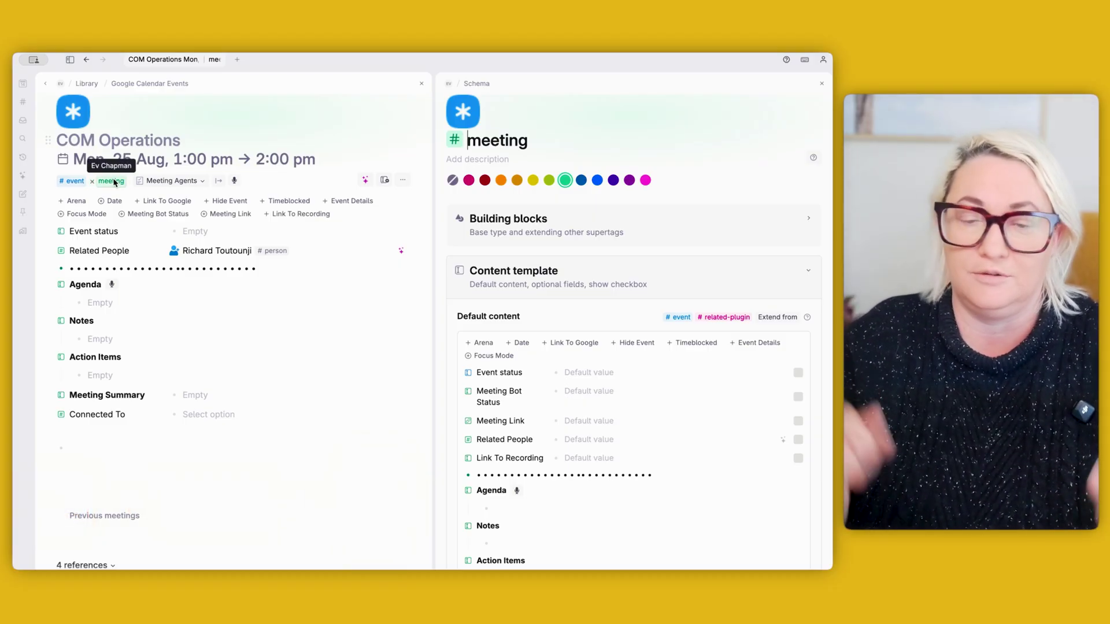
scroll(644, 393, "down", 10)
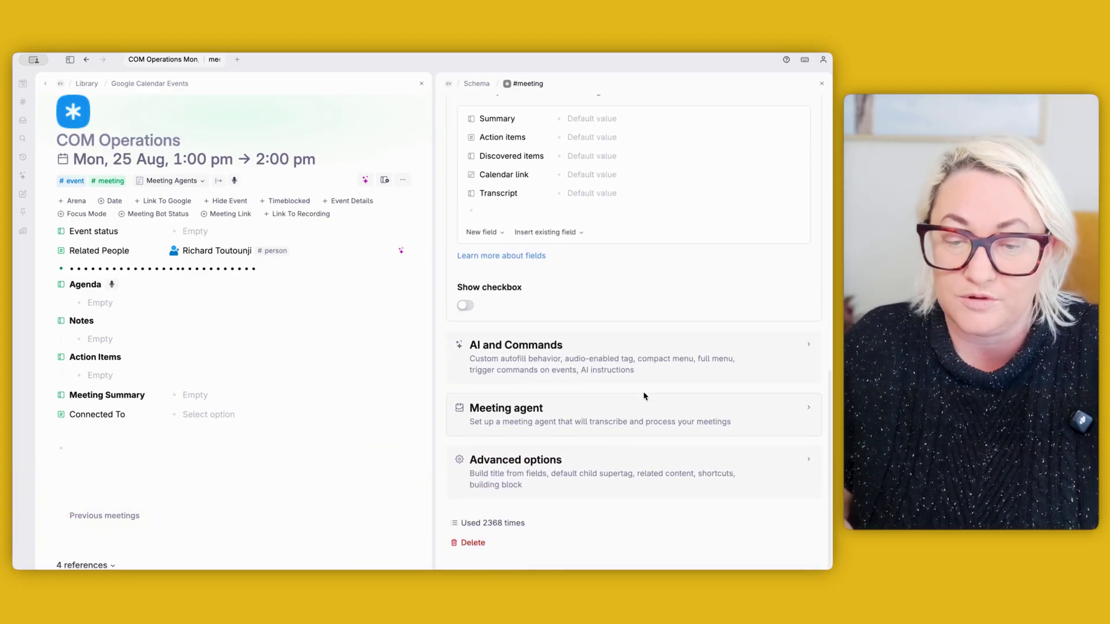
left_click(601, 460)
scroll(601, 459, "down", 8)
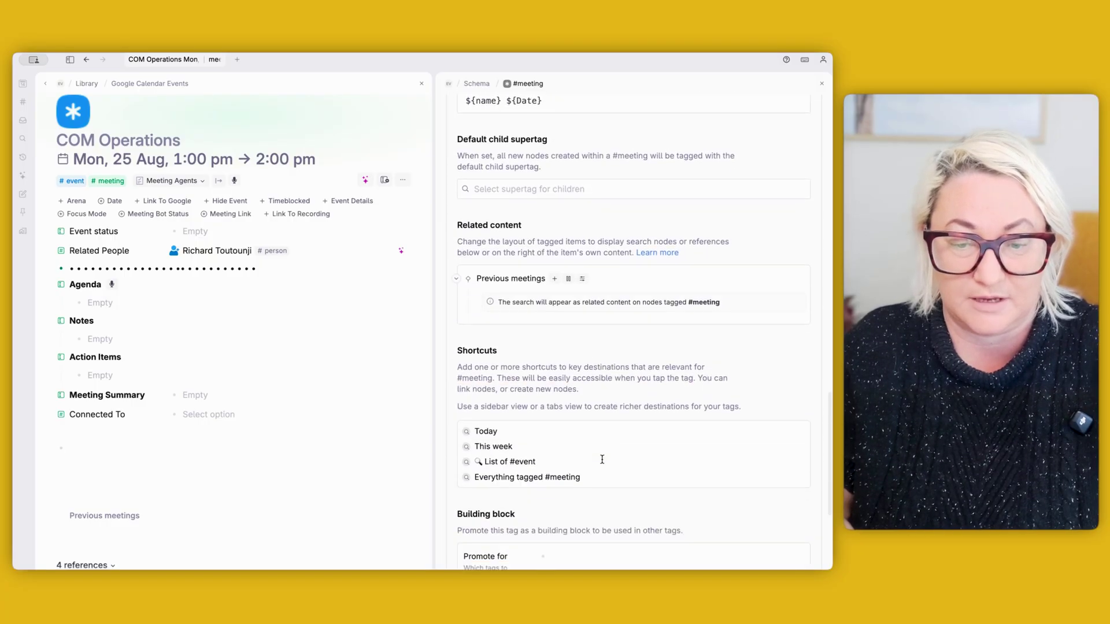
left_click(456, 274)
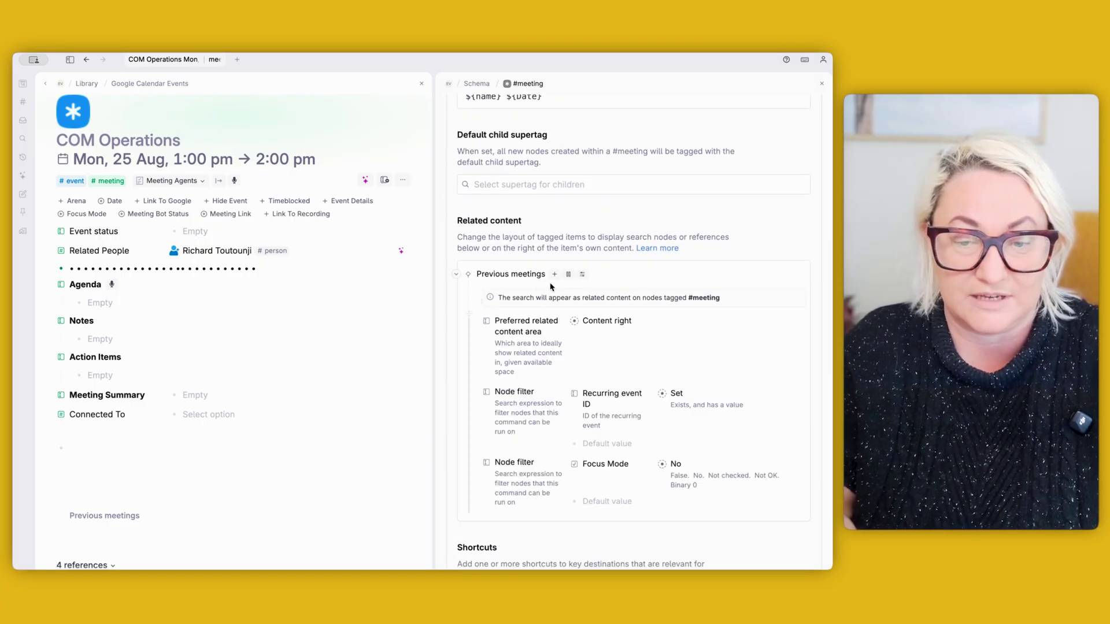
- Add a search node below Previous meetings in the related content, querying for nodes with the agenda supertag
left_click(463, 274)
type("?")
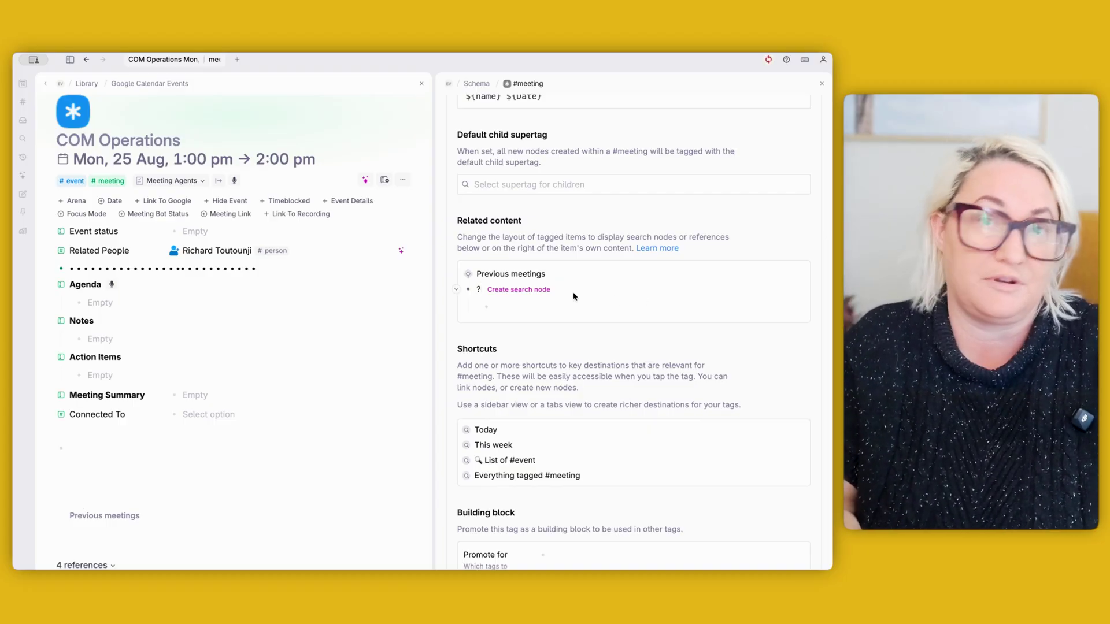
left_click(524, 290)
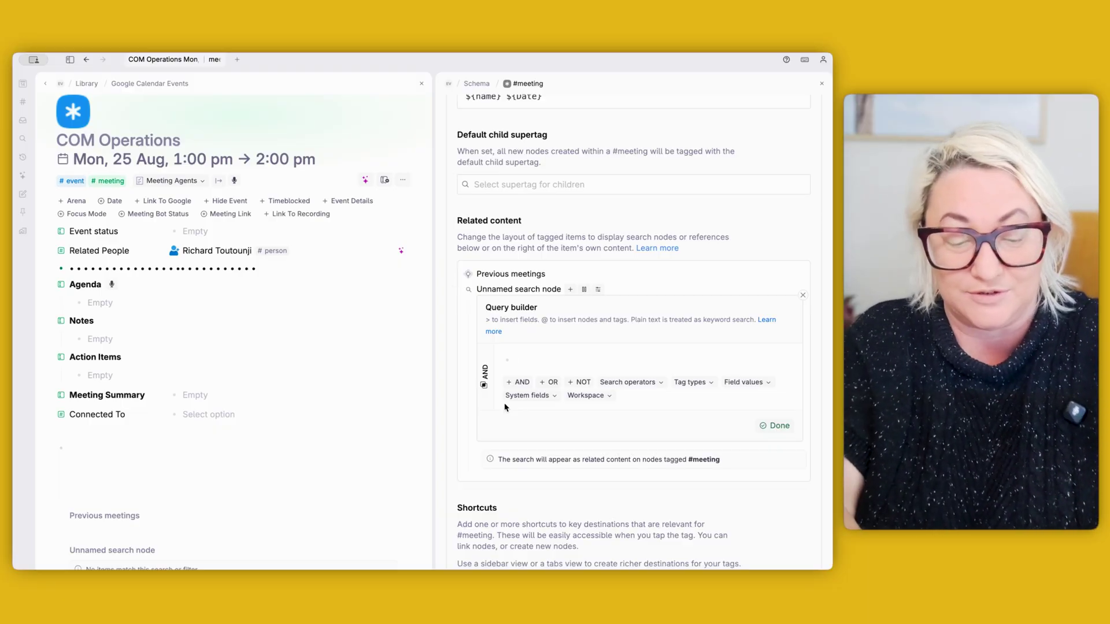
type("#agen")
key("Return")
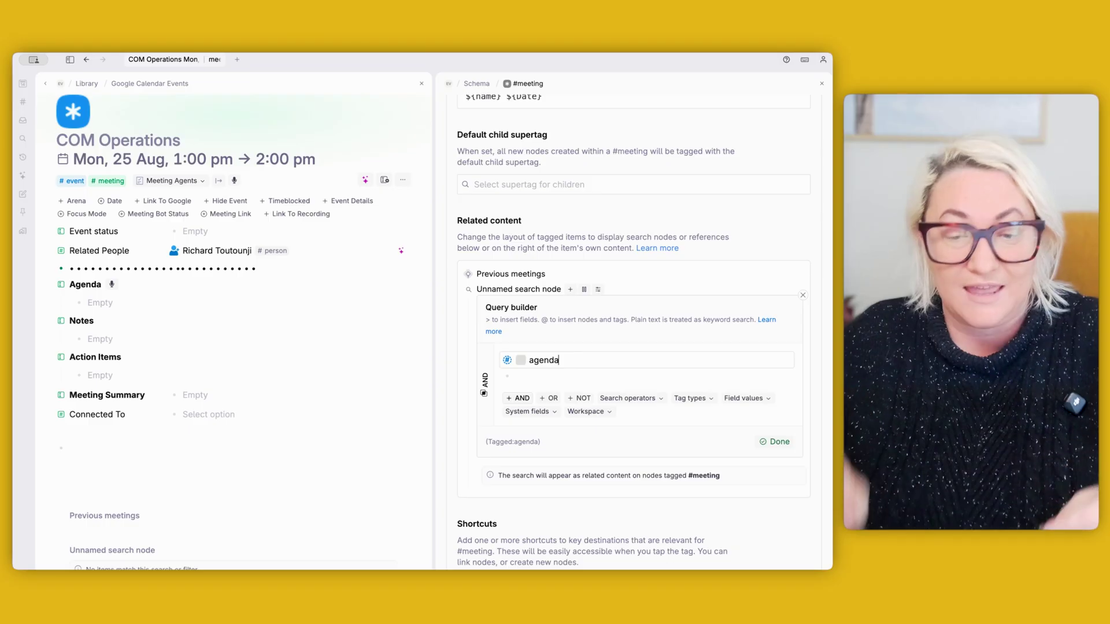
- Add a Related People field condition with the value PARENT.Related People to the agenda query and close the query builder
key("Return")
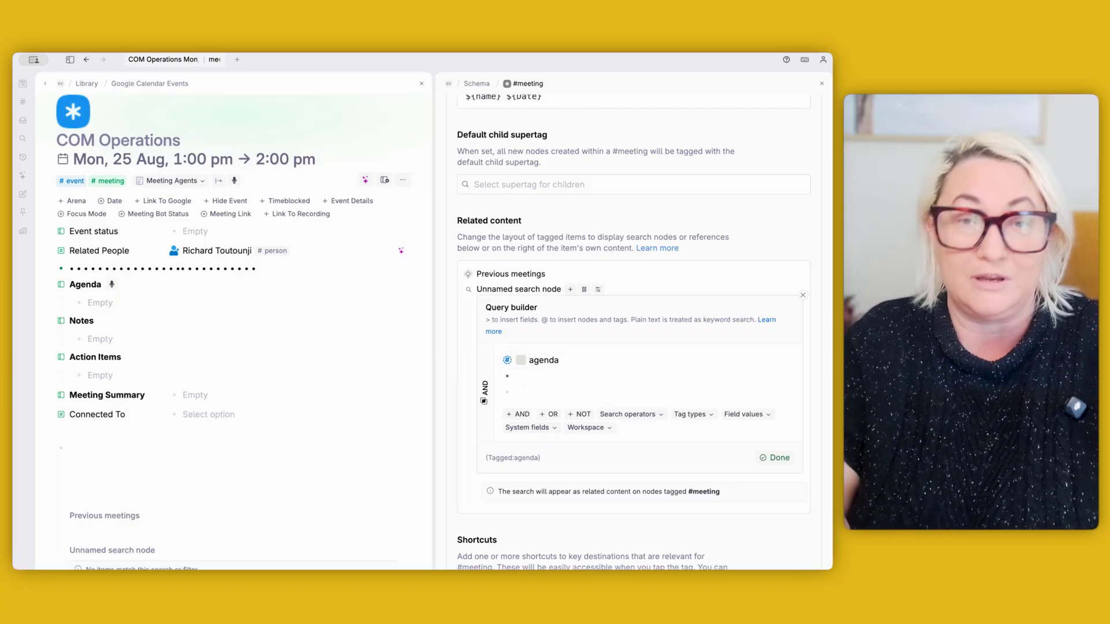
type(">")
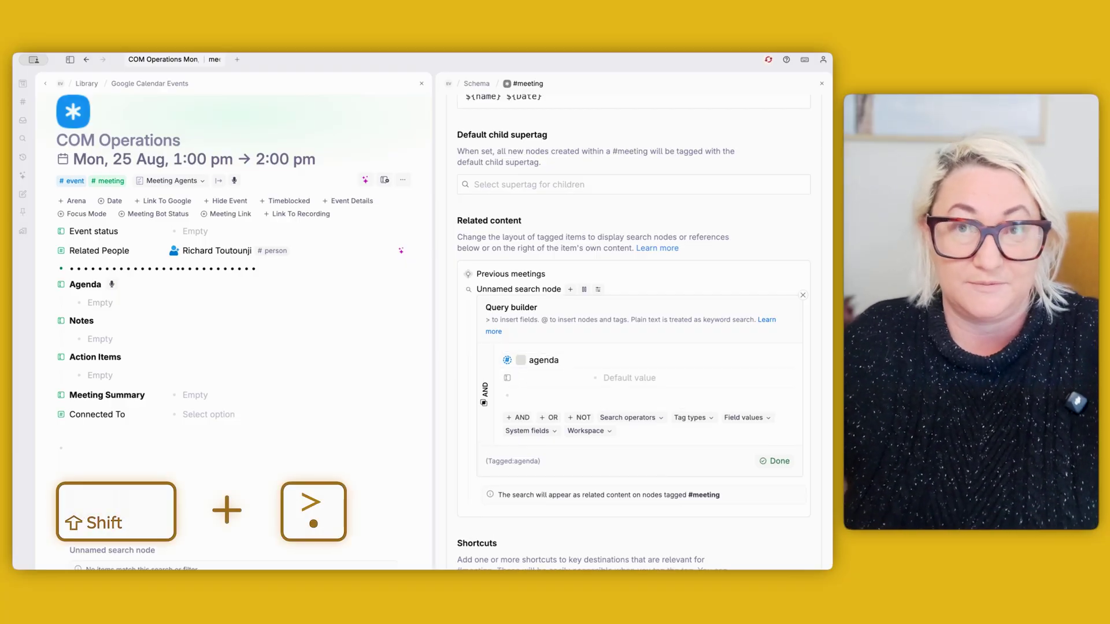
type("related")
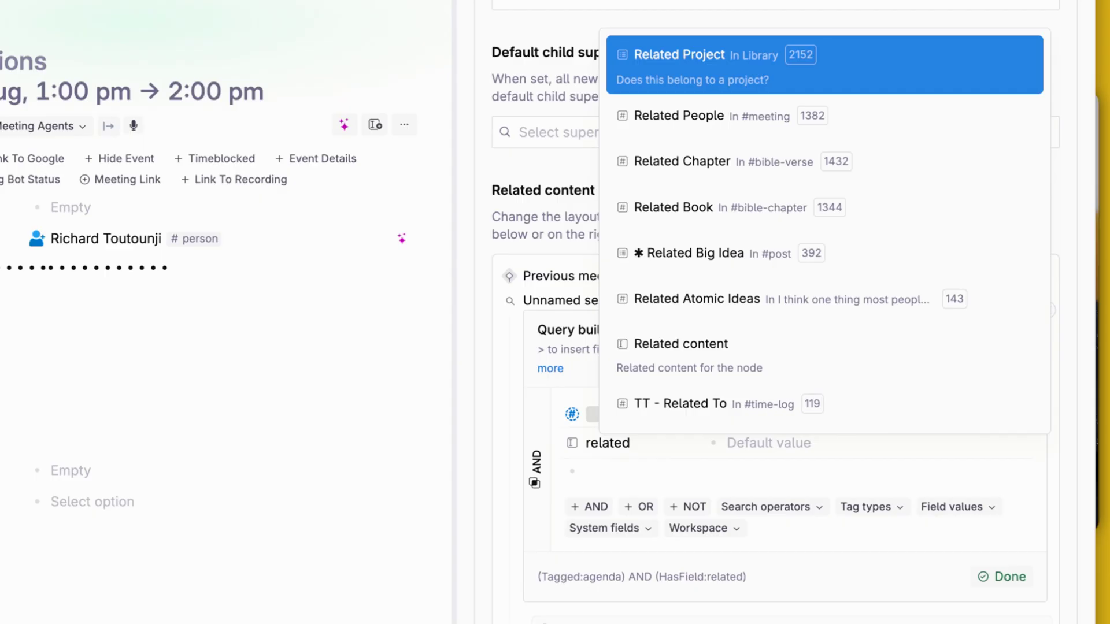
key("Down")
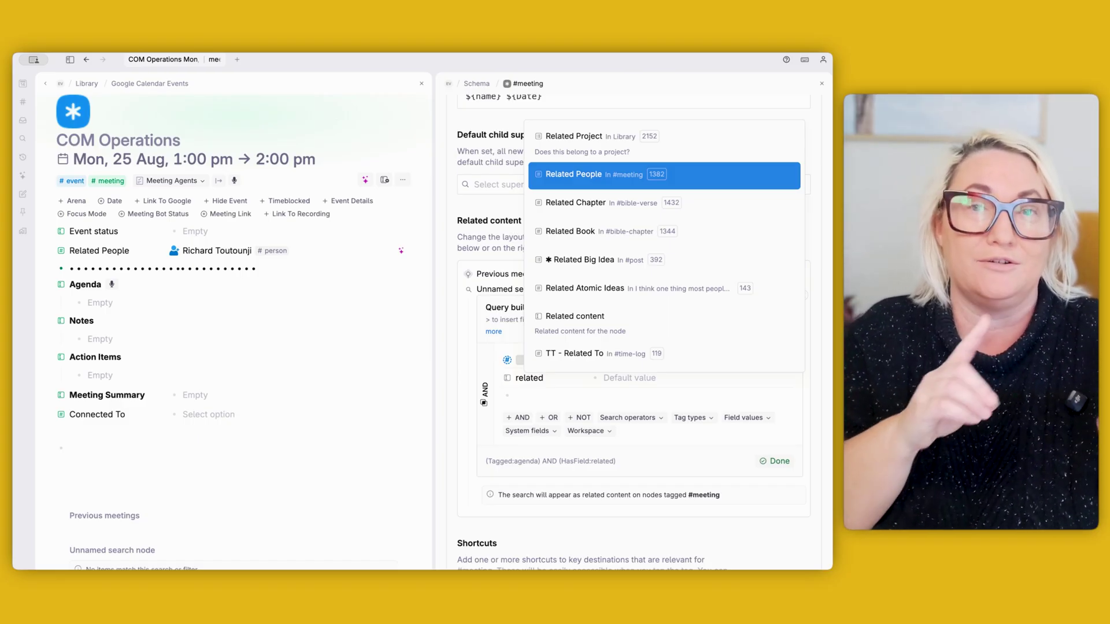
key("Return")
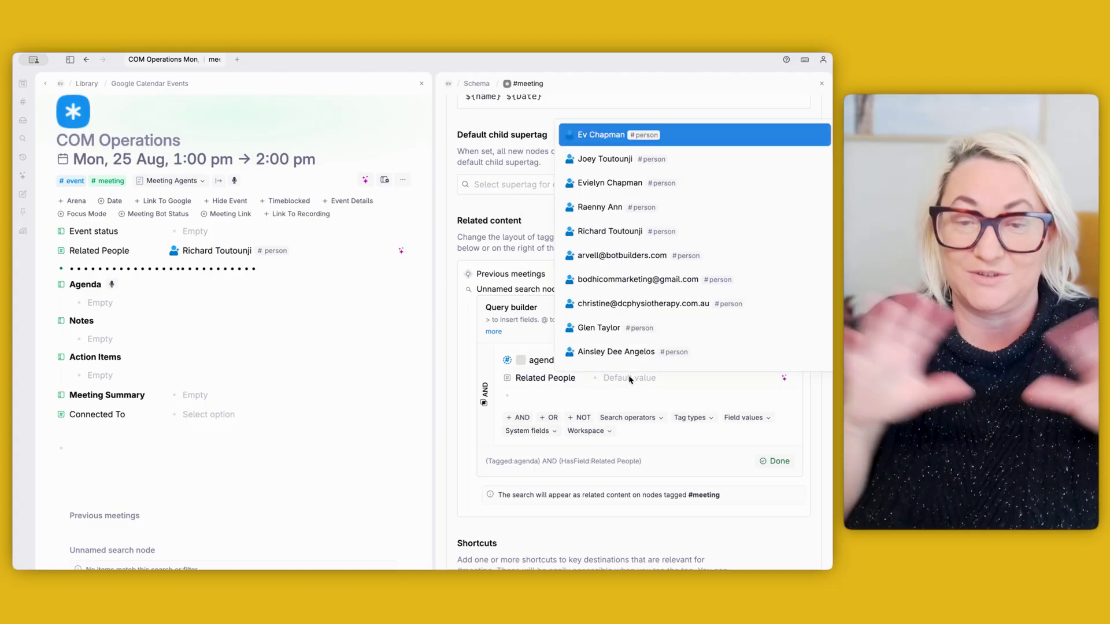
type("PARENT.")
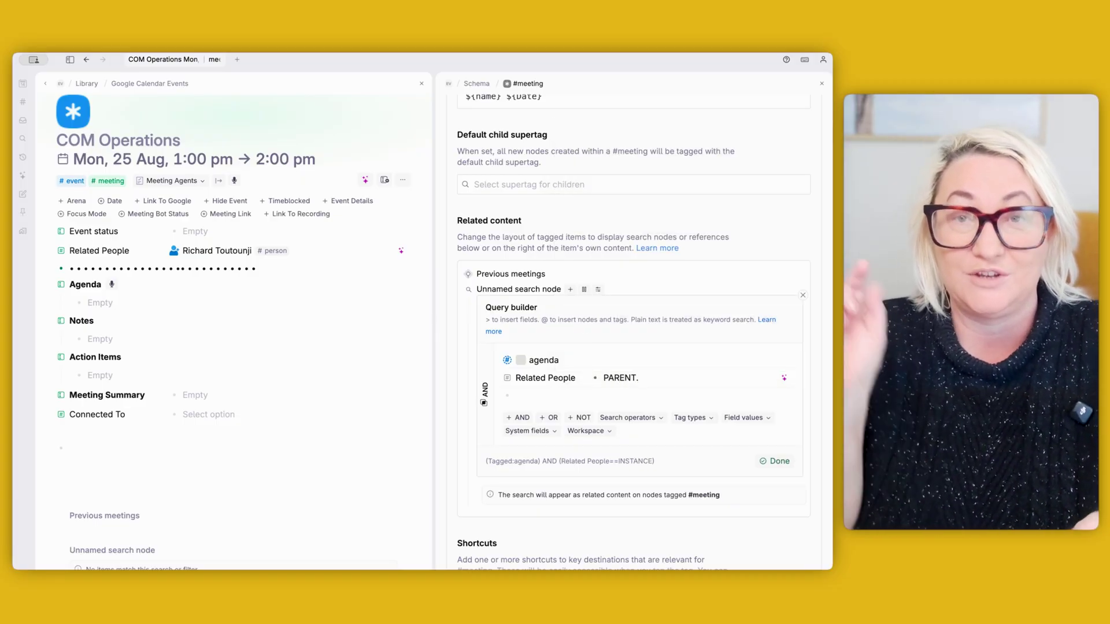
triple_click(94, 250)
key("super+c")
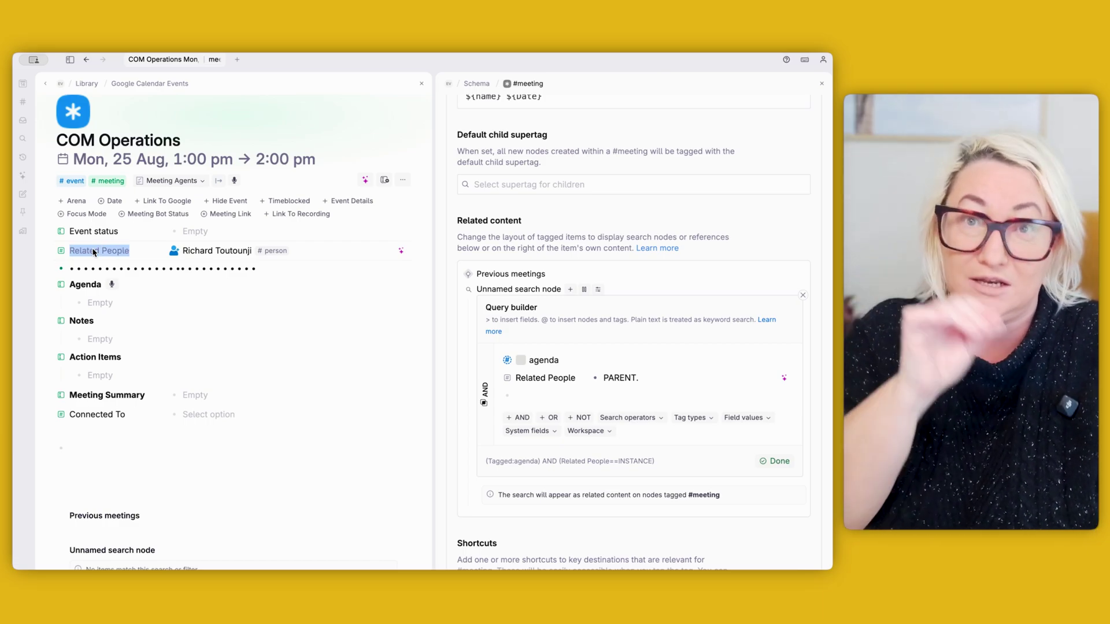
left_click(659, 384)
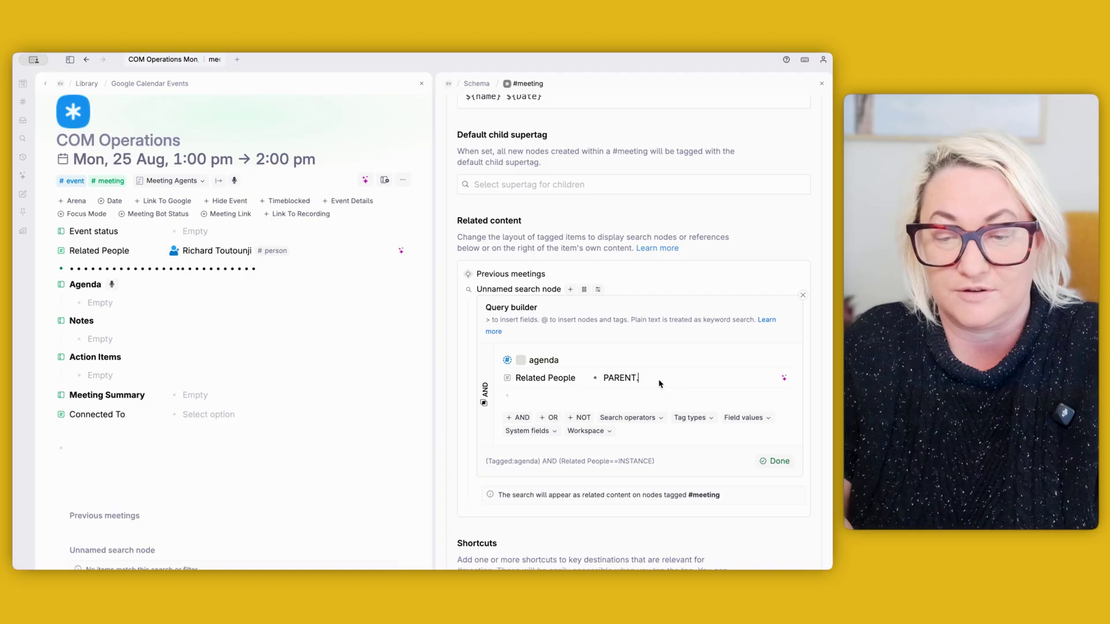
key("super+v")
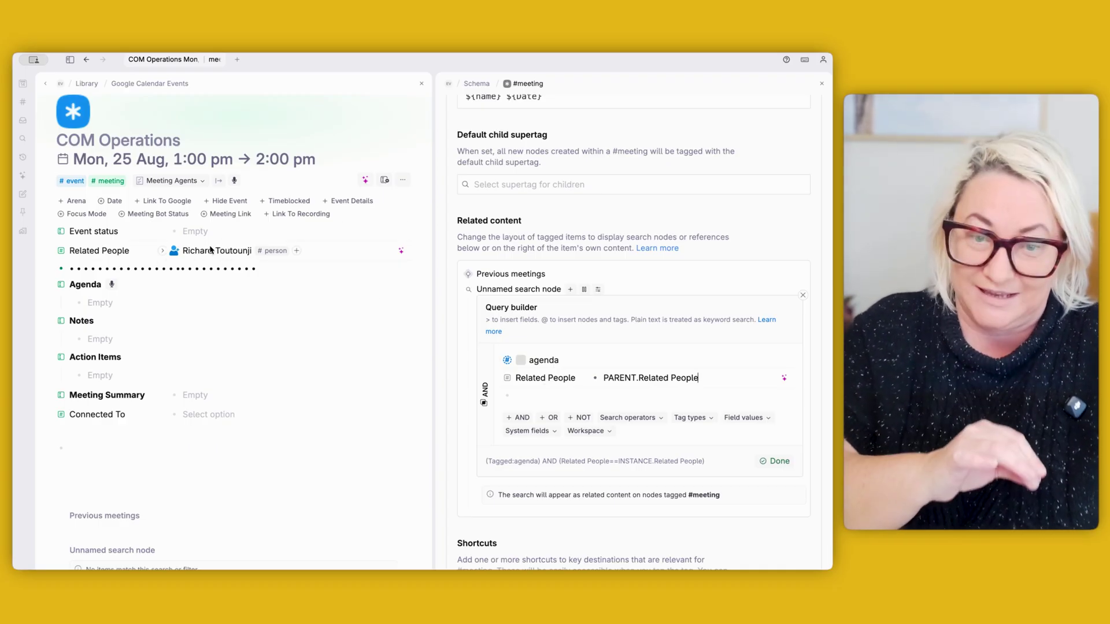
key("Escape")
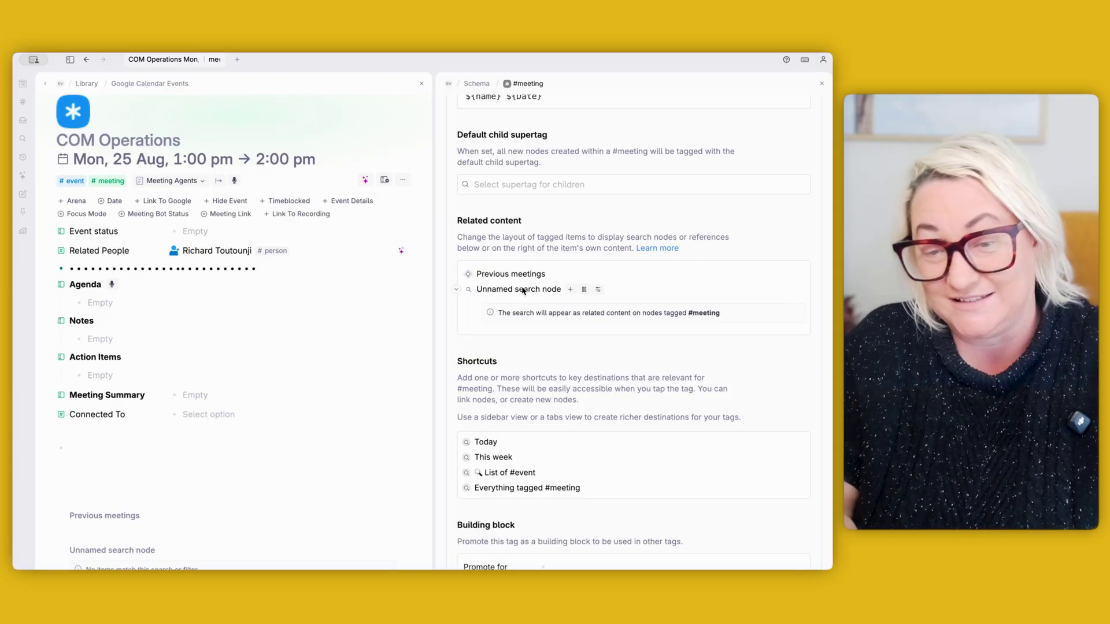
- Name the search node Agendas and widen the COM Operations meeting pane to show its related content beside the fields
double_click(523, 290)
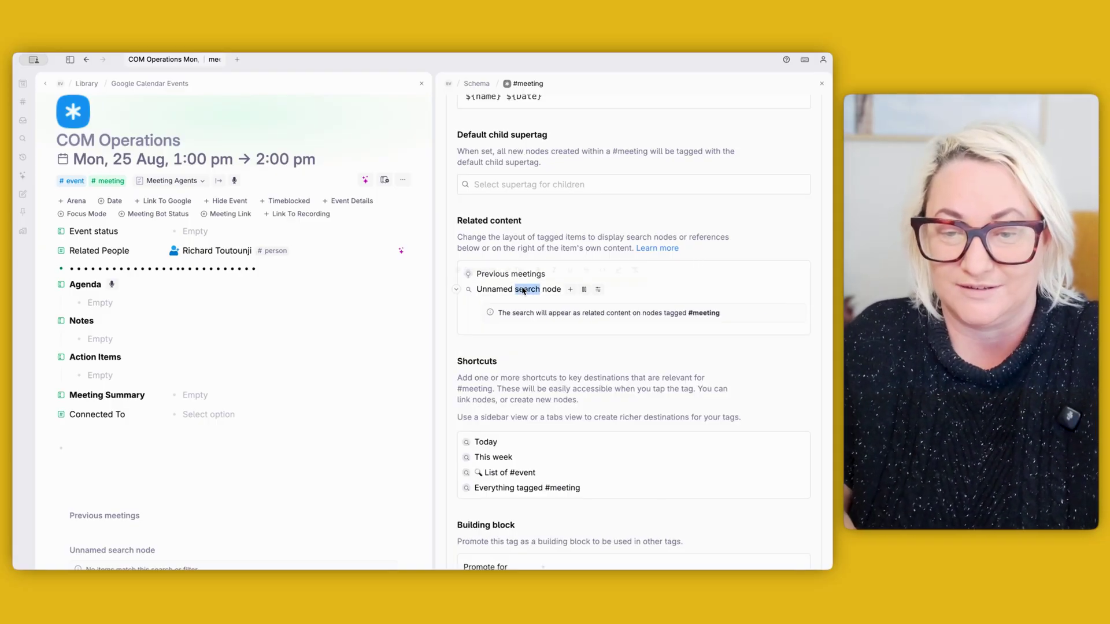
triple_click(523, 290)
type("Agendas")
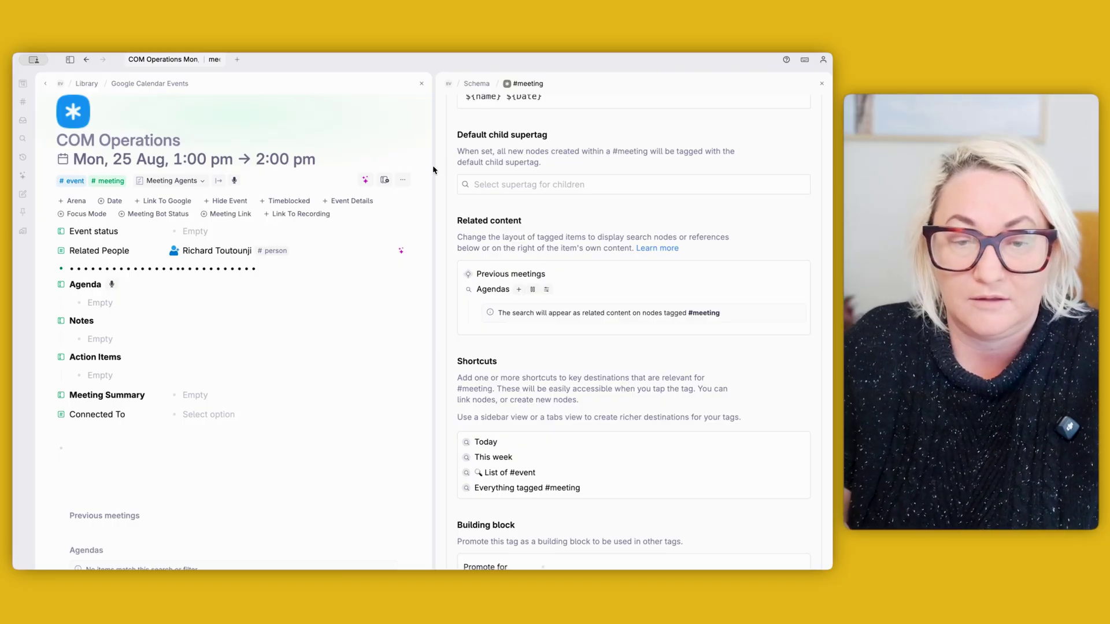
left_click_drag(433, 169, 717, 169)
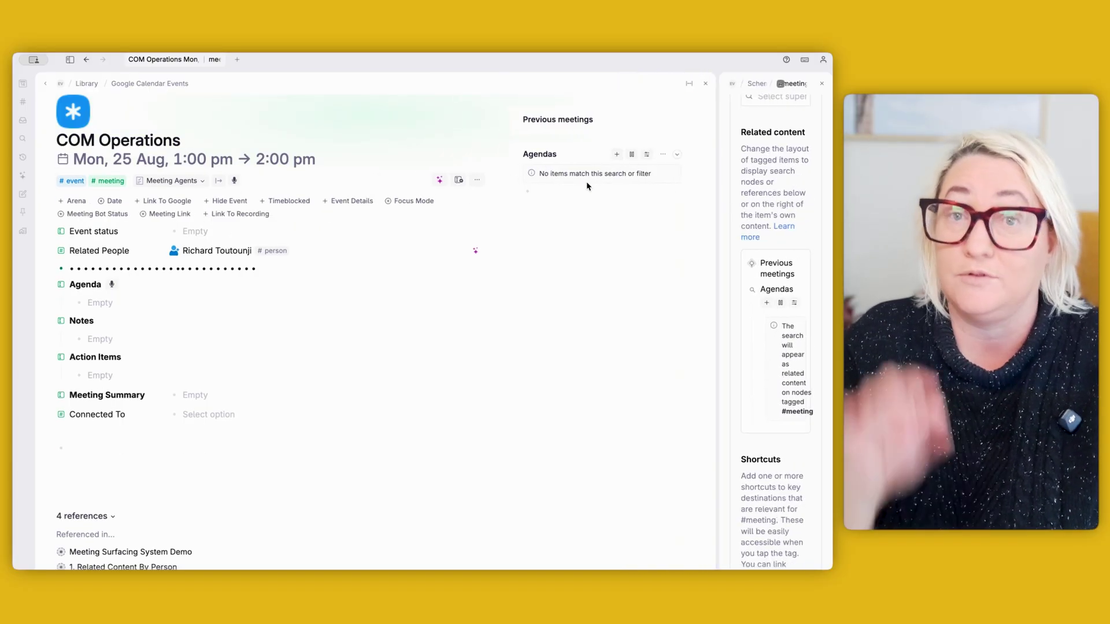
left_click(676, 155)
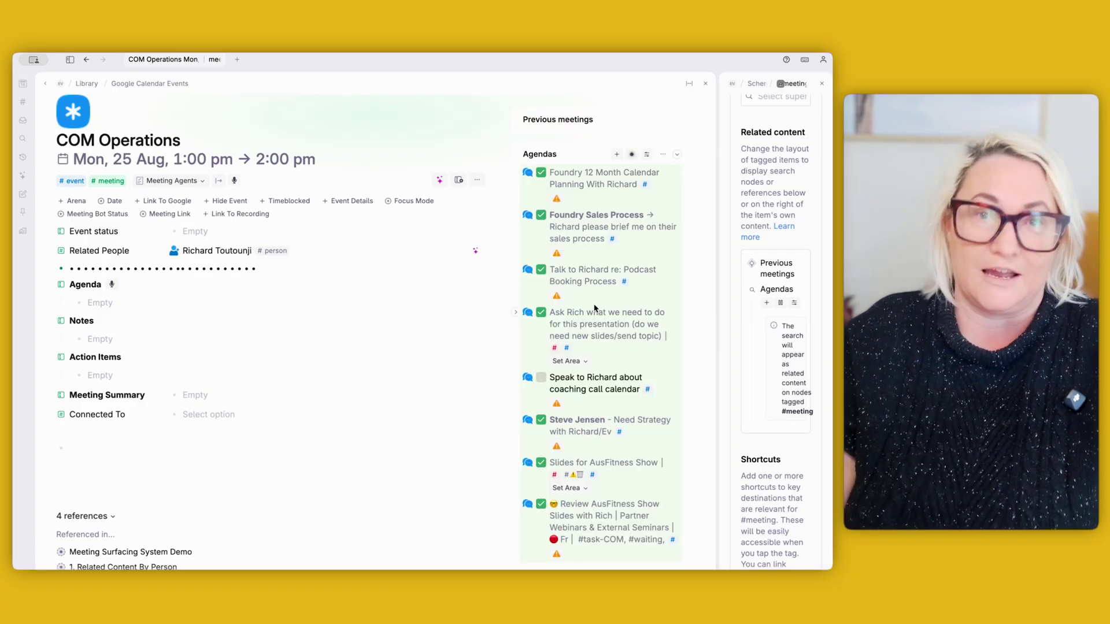
- Clear the meeting's Related People field and re-enter the same attendee to test the Agendas search
left_click(322, 257)
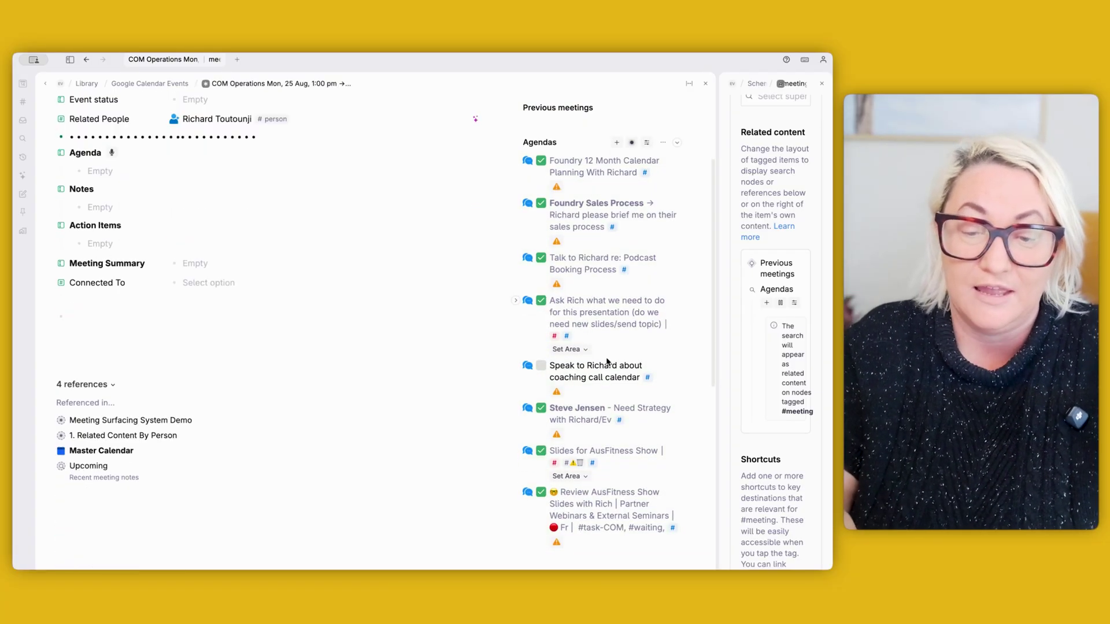
key("BackSpace")
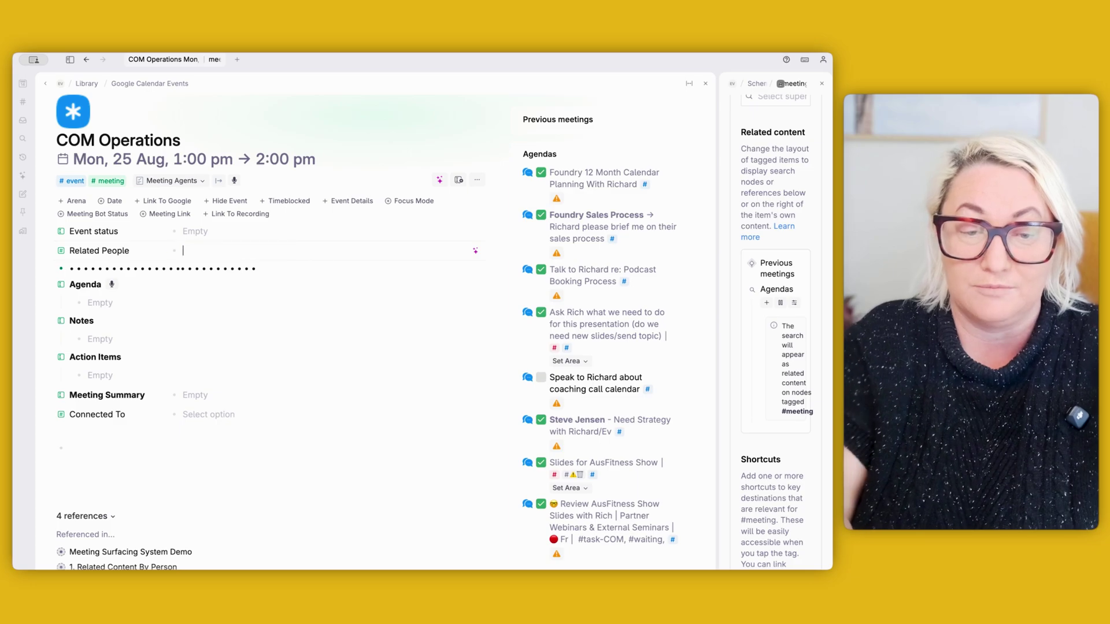
type("Rich")
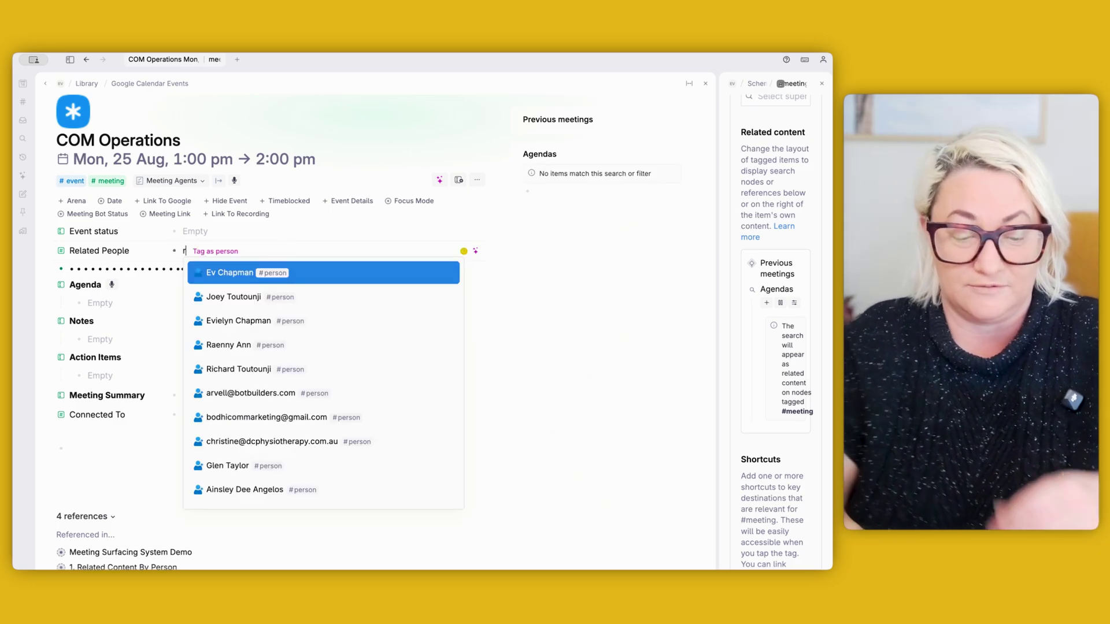
key("Return")
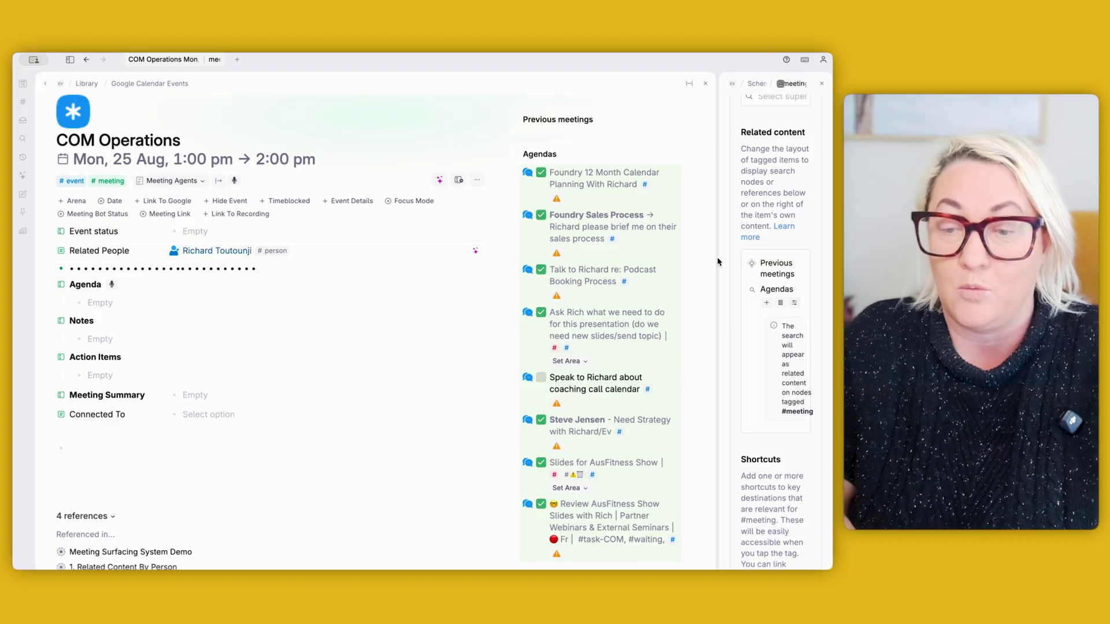
- Add a NOT DONE condition to the Agendas search query in the meeting supertag's related content
left_click_drag(720, 260, 487, 260)
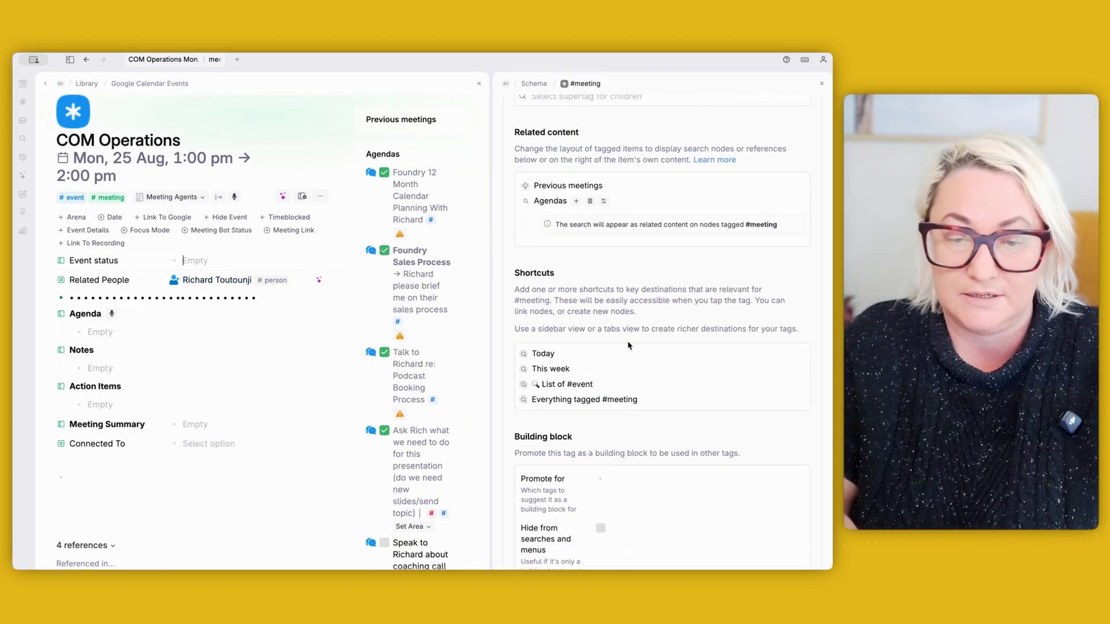
scroll(597, 191, "down", 1)
left_click(590, 178)
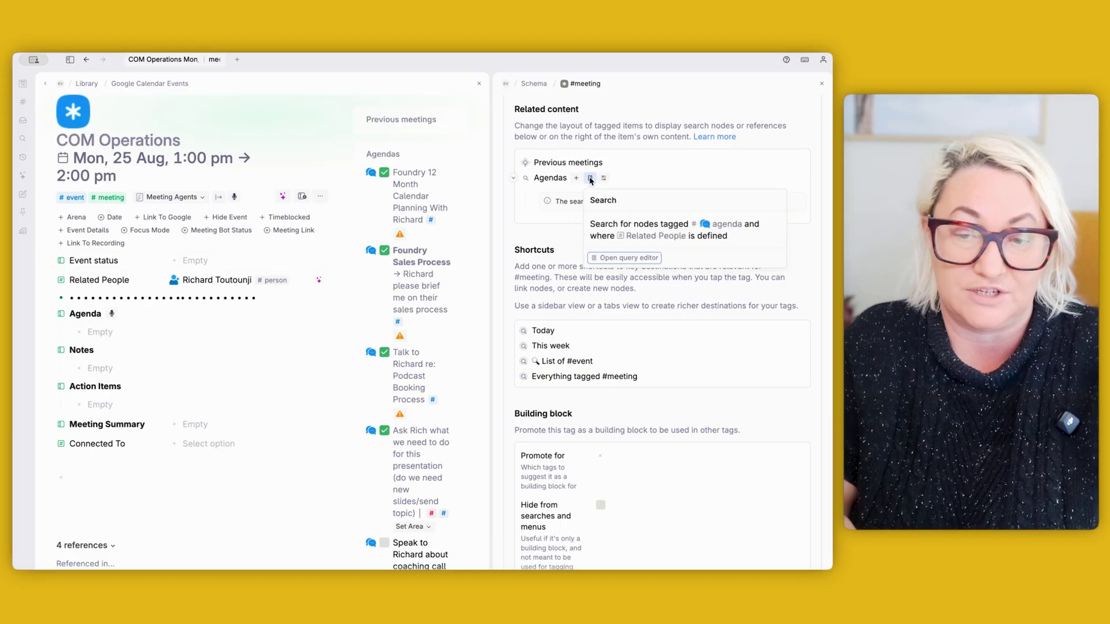
left_click(623, 255)
type("NOT DONE")
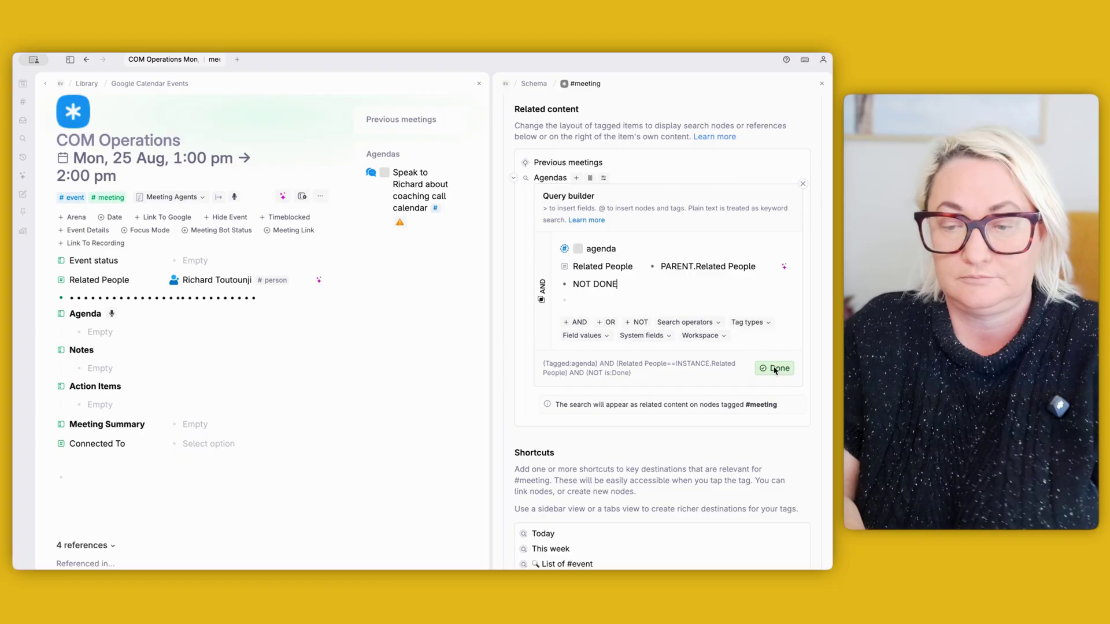
left_click(776, 370)
- Add a second attendee to the Related People field of the COM Operations meeting
left_click_drag(491, 252, 680, 259)
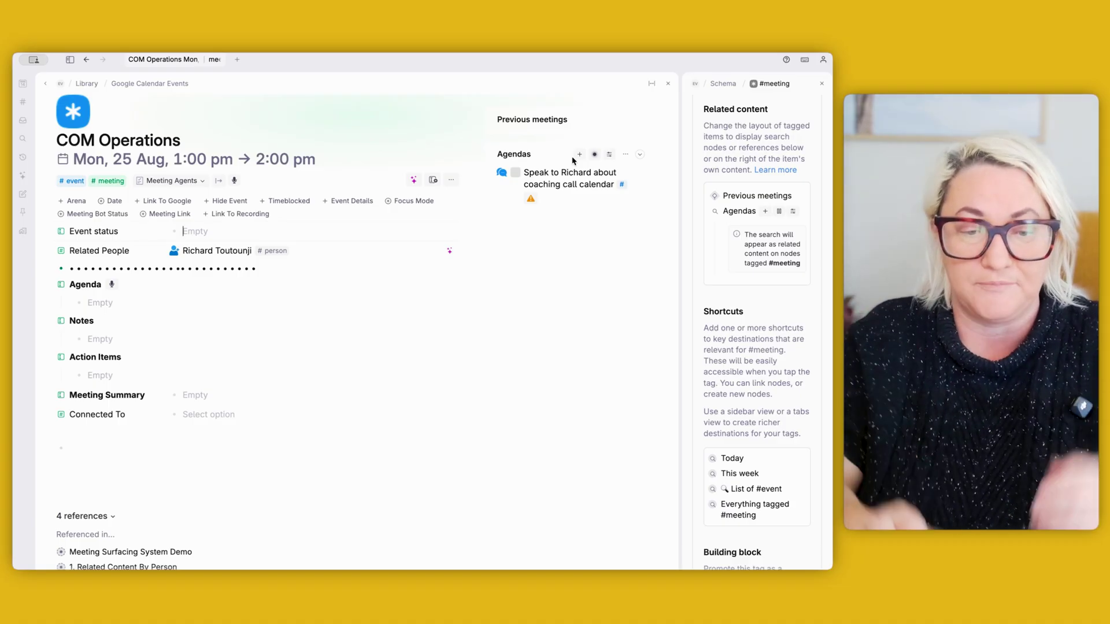
left_click(320, 253)
key("Return")
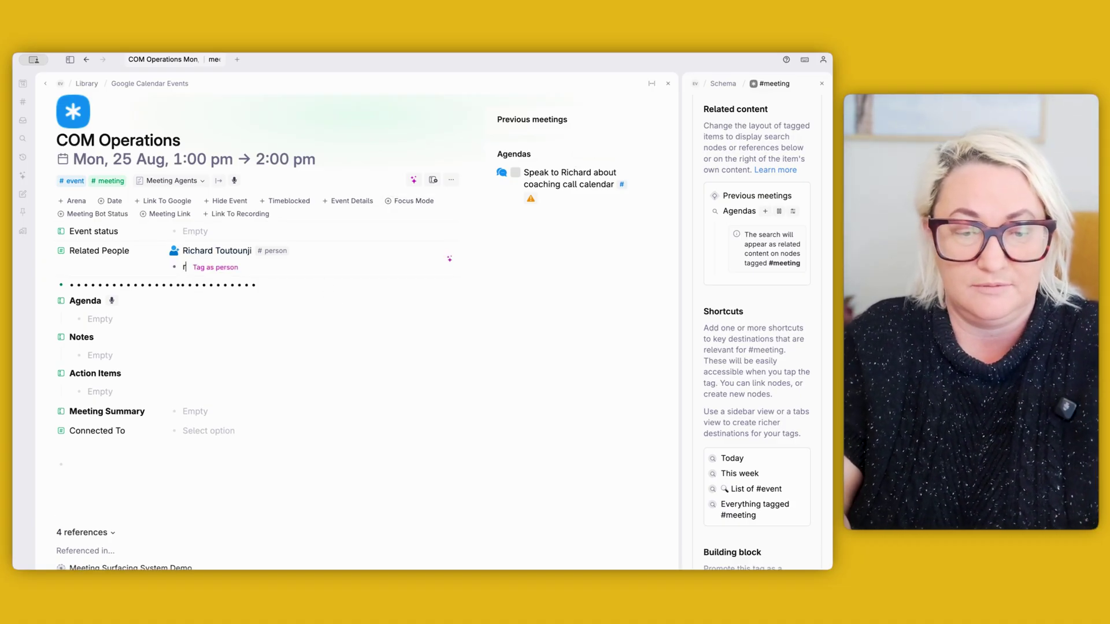
type("rae")
key("Return")
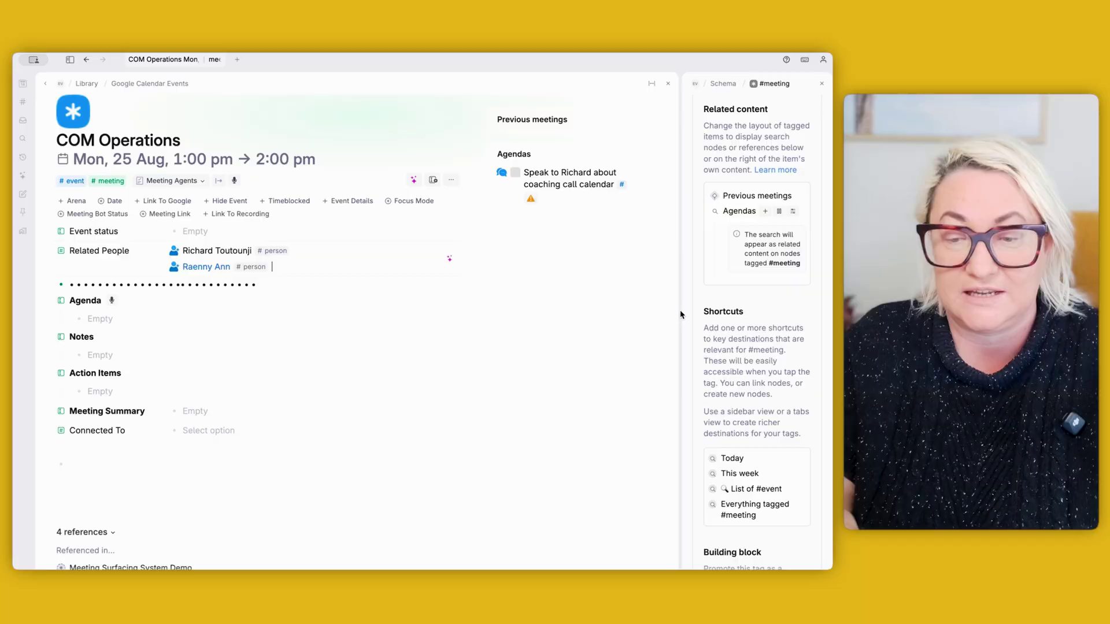
- Reopen the Agendas query in the meeting supertag and compare it with the two attendees listed under Related People
left_click_drag(680, 315, 459, 322)
scroll(687, 395, "down", 3)
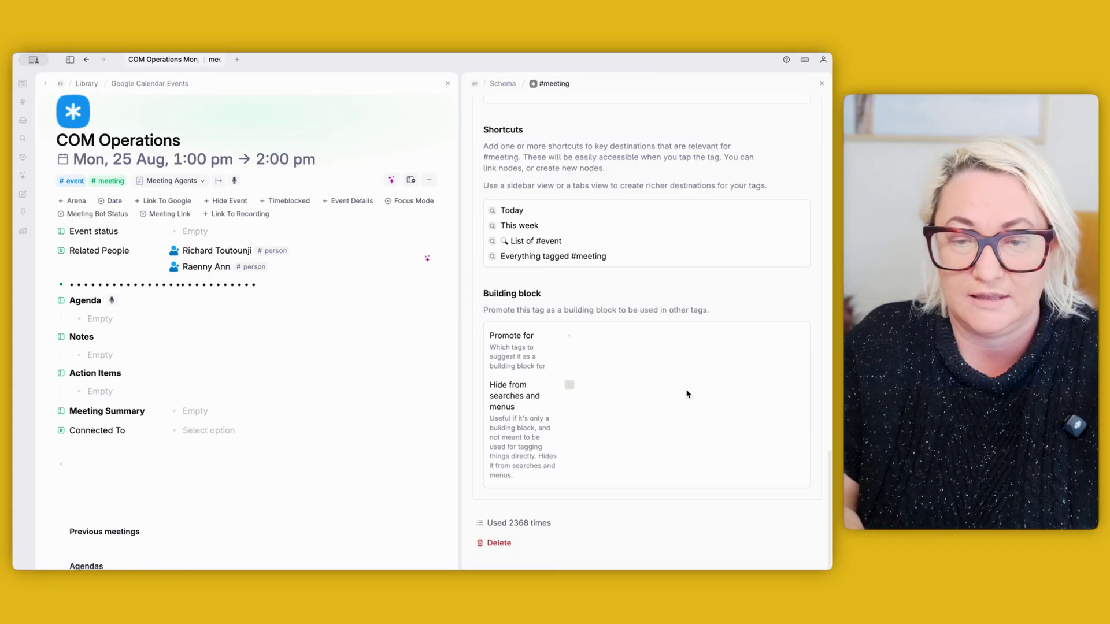
scroll(687, 394, "up", 4)
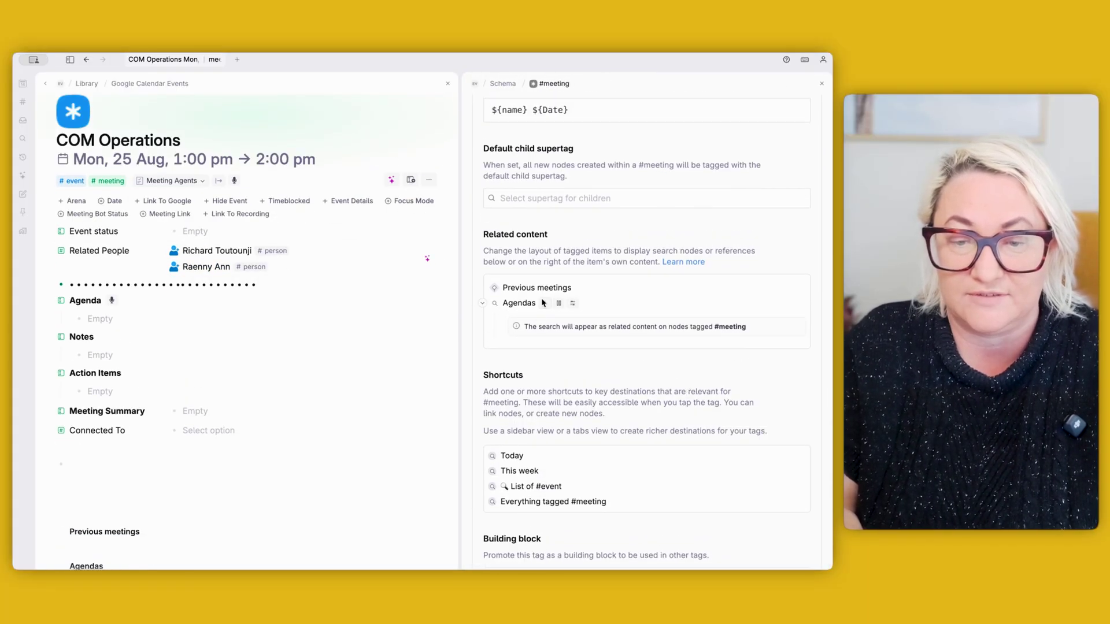
left_click(558, 303)
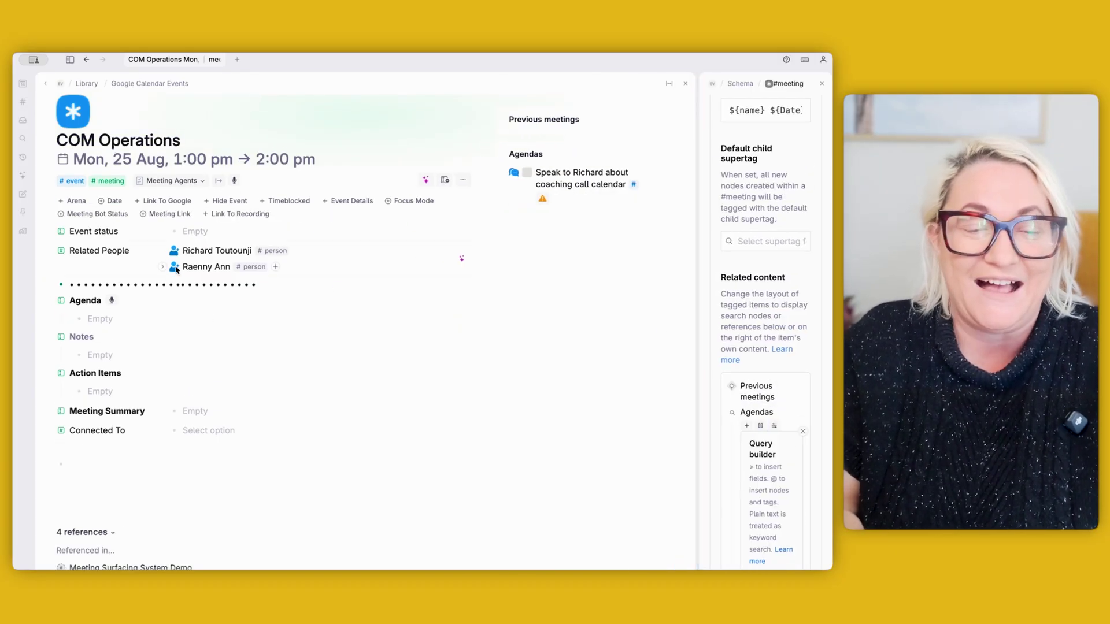
mouse_move(176, 269)
left_mouse_down()
mouse_move(184, 252)
mouse_move(171, 249)
mouse_move(182, 253)
left_mouse_up()
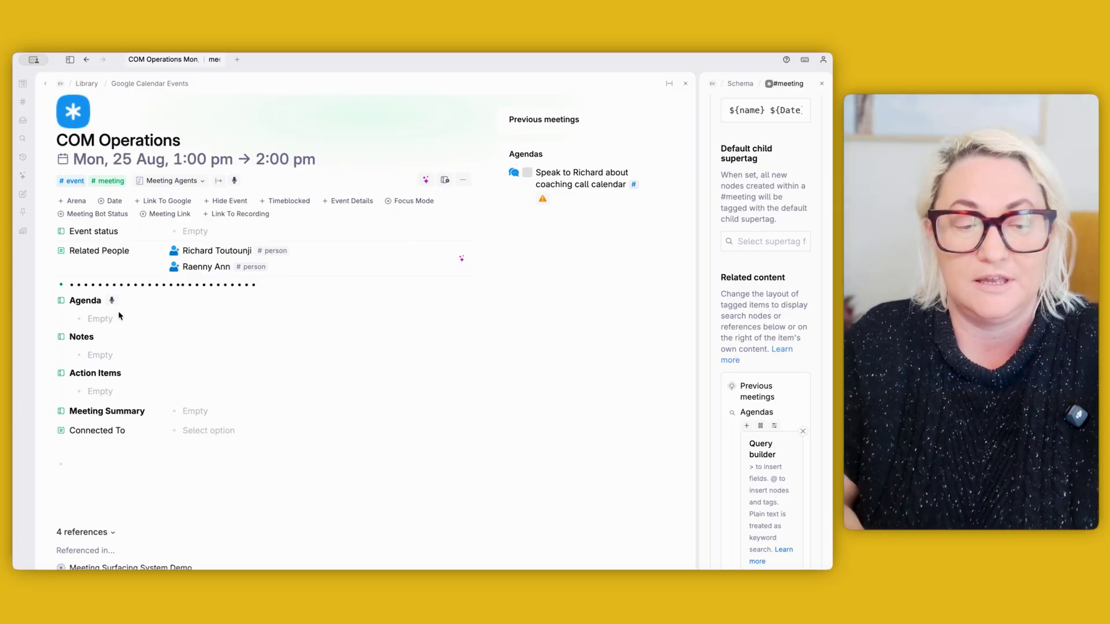
- Place both attendees' surfaced agenda items in the COM Operations meeting's Agenda field, swapping the attendees' order under Related People to surface the second
scroll(333, 381, "down", 1)
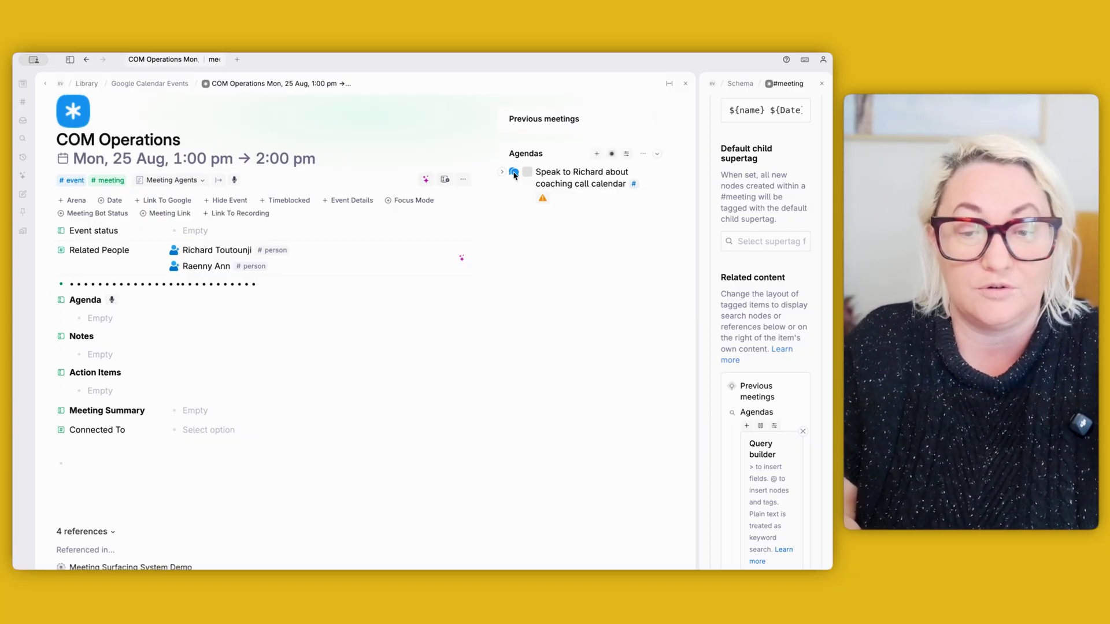
left_click_drag(513, 174, 139, 321)
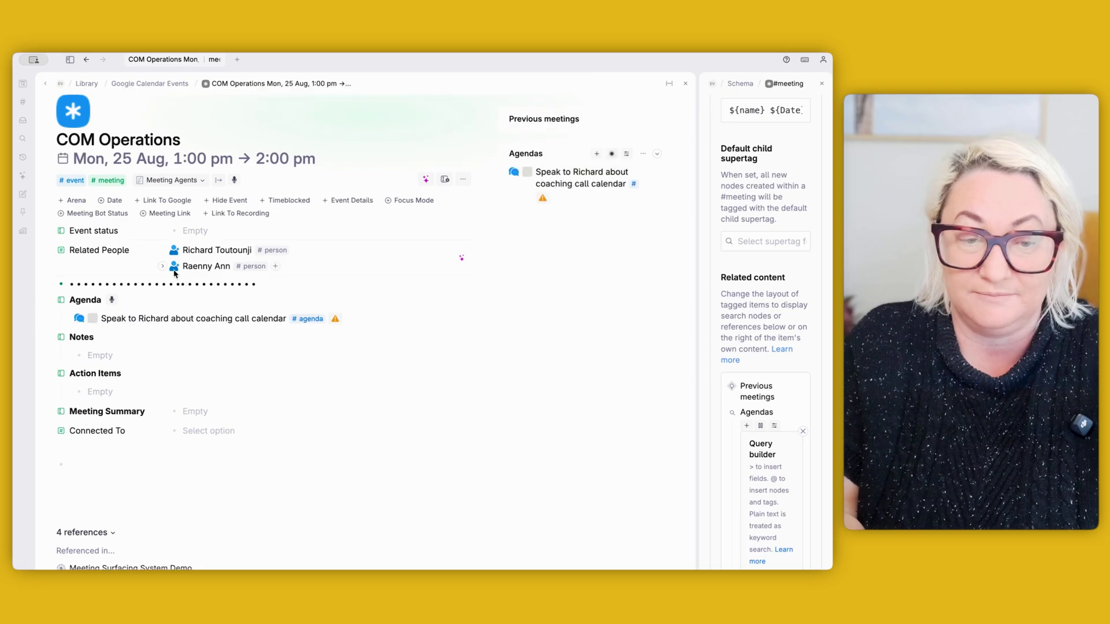
left_click_drag(173, 249, 173, 270)
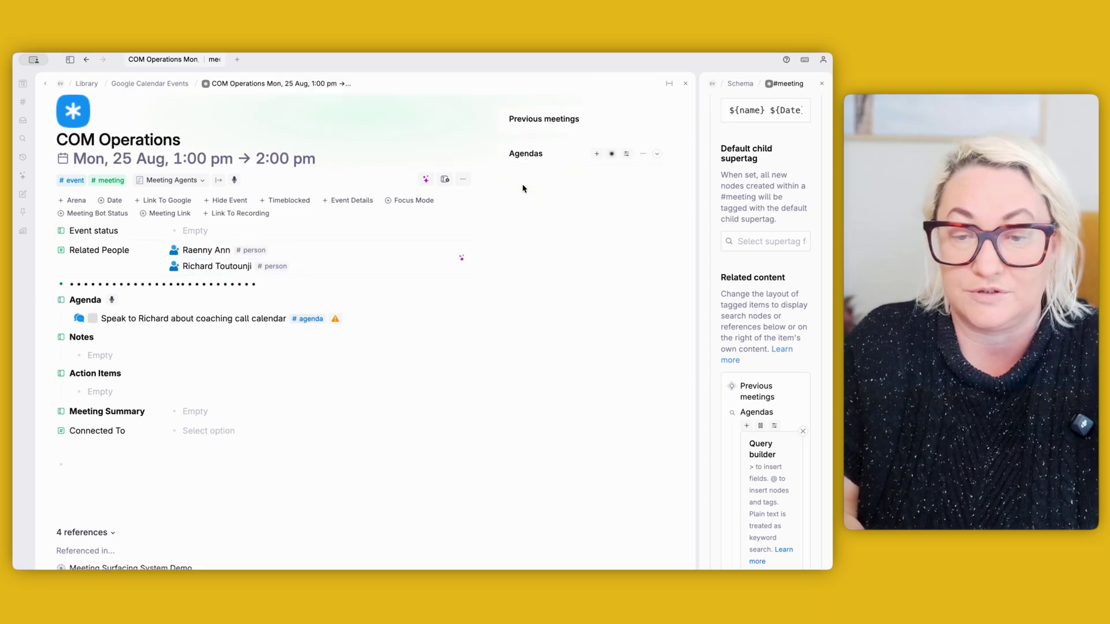
left_click_drag(458, 255, 165, 317)
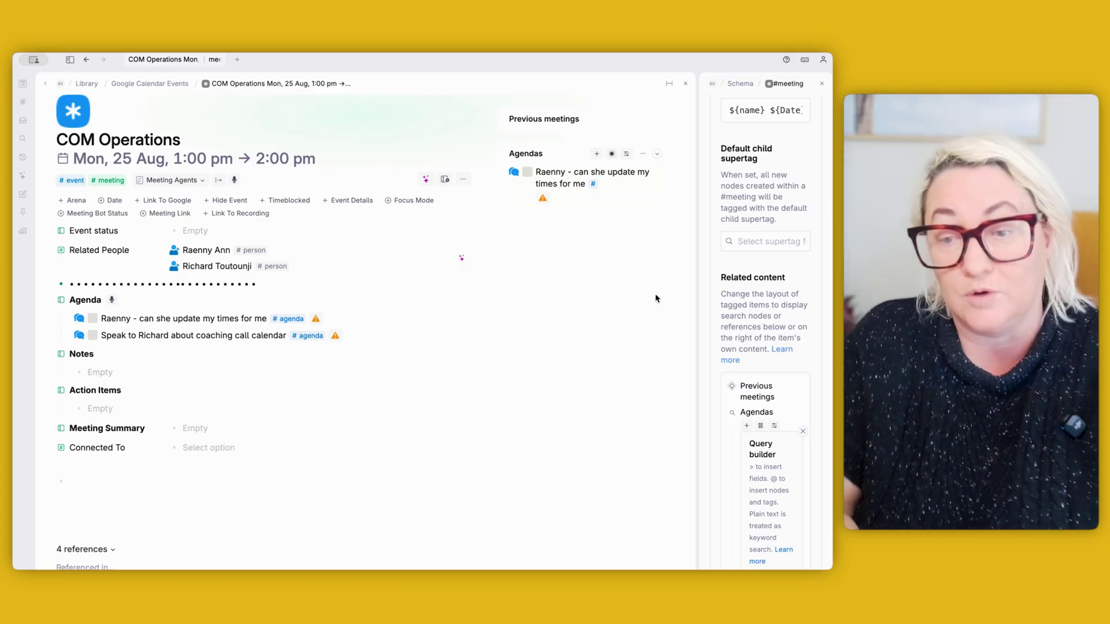
- Close the Agendas query and duplicate the Agendas search in the meeting supertag's related content
double_click(697, 285)
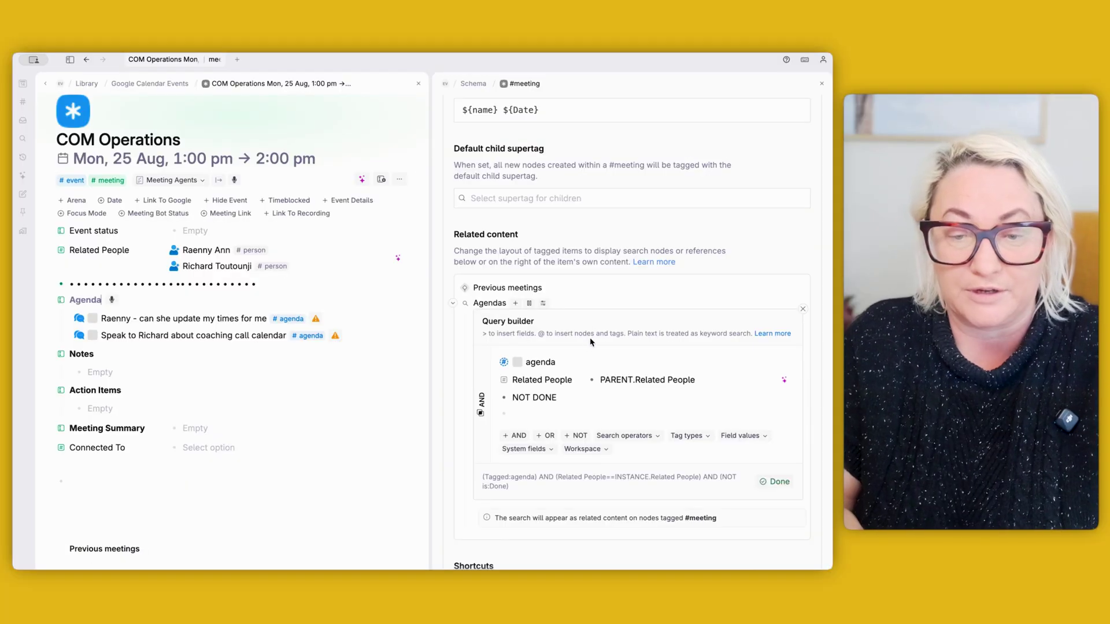
left_click(802, 309)
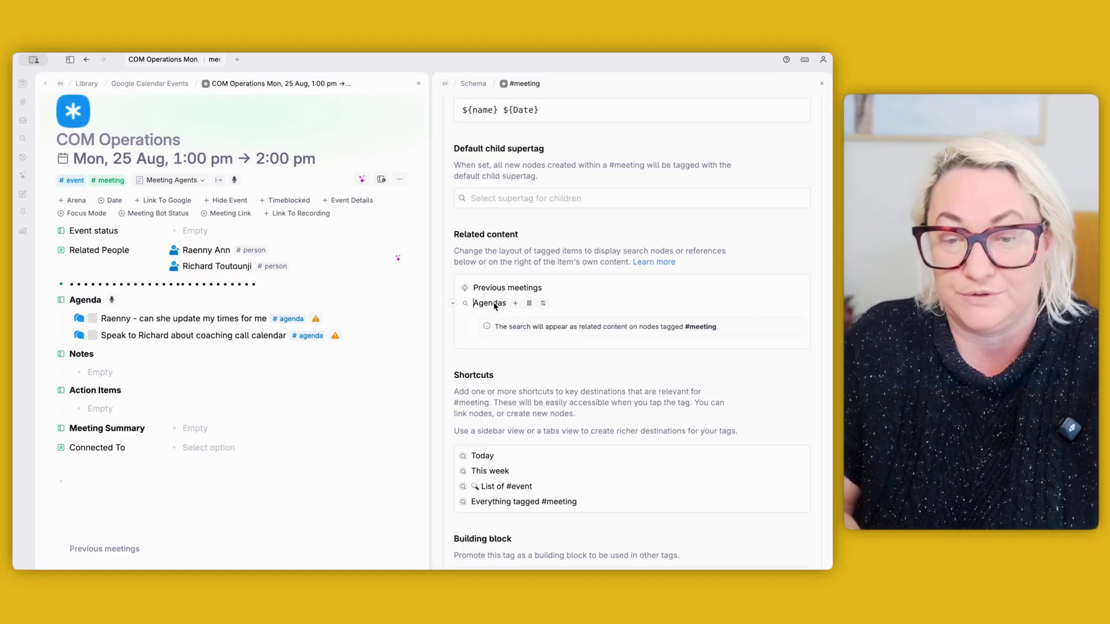
left_click(453, 304)
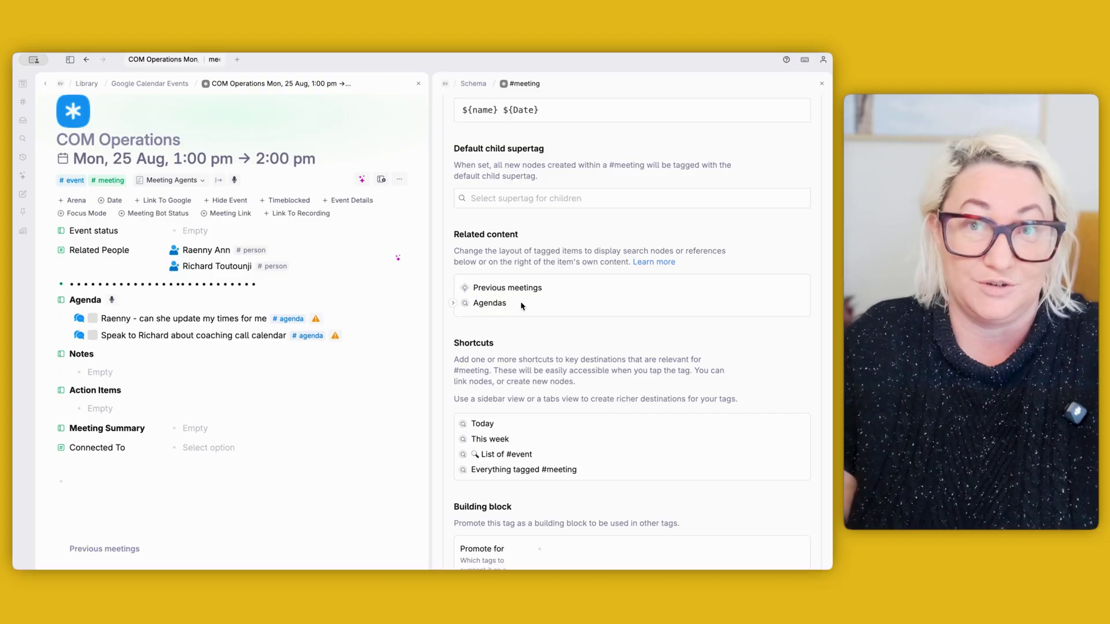
key("super+k")
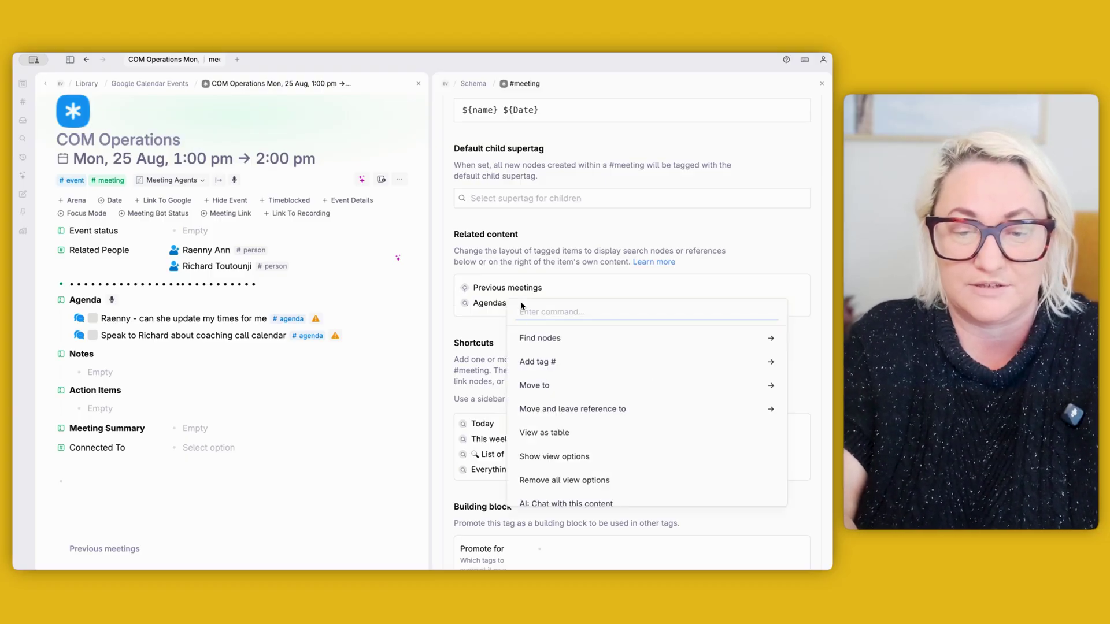
type("dup")
key("Return")
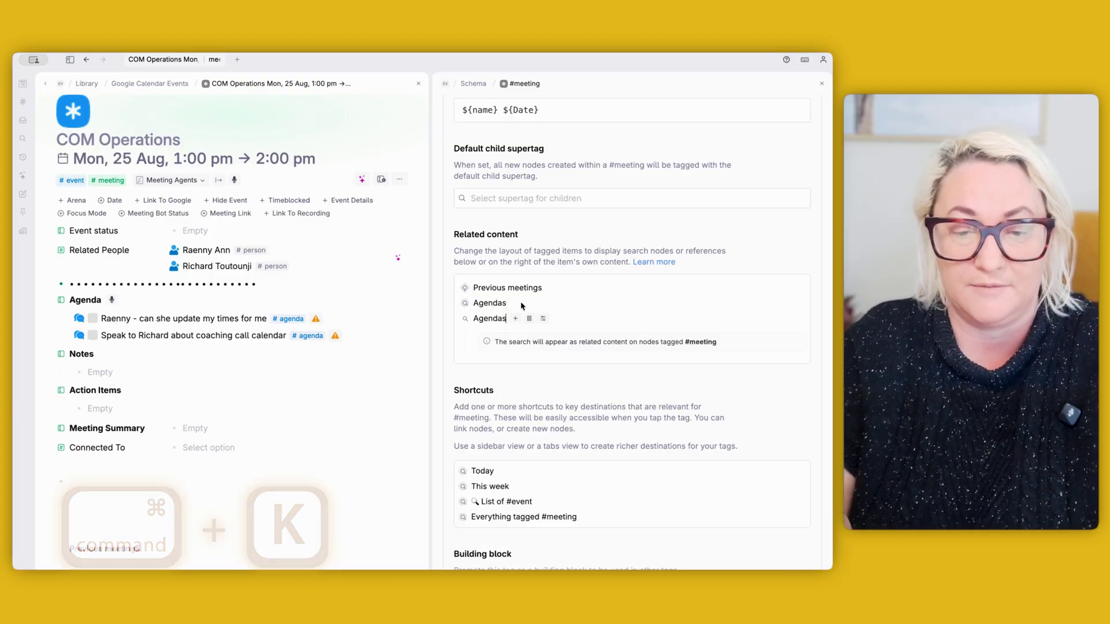
- Rename the duplicated search in the meeting supertag's related content as Open Tasks
type("Tasks")
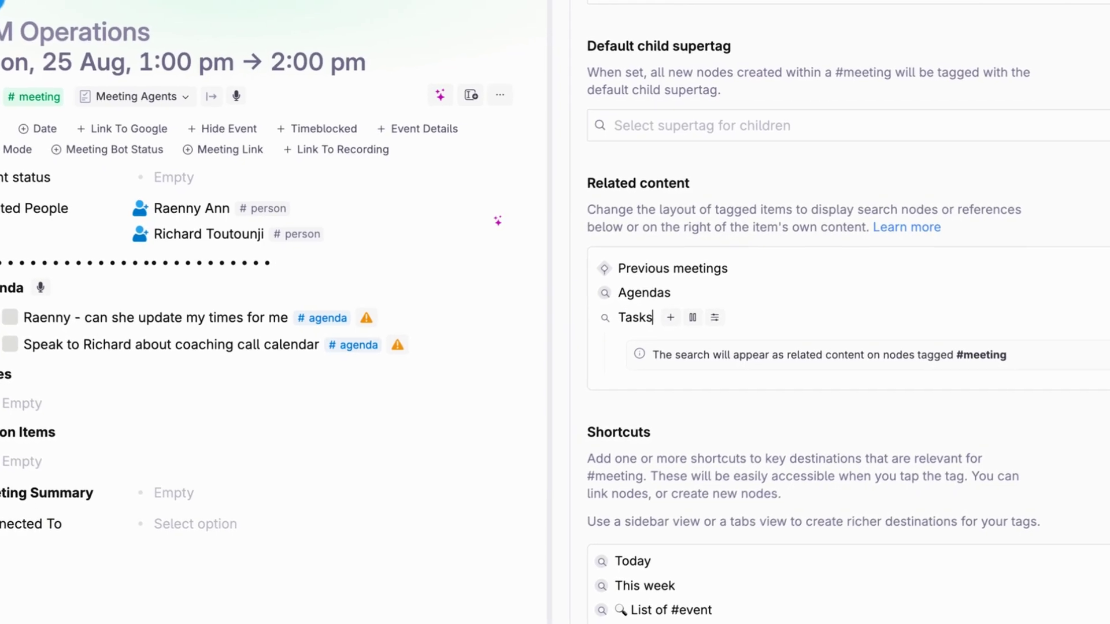
key("BackSpace")
key("BackSpace")
key("BackSpace")
key("BackSpace")
type("Ope")
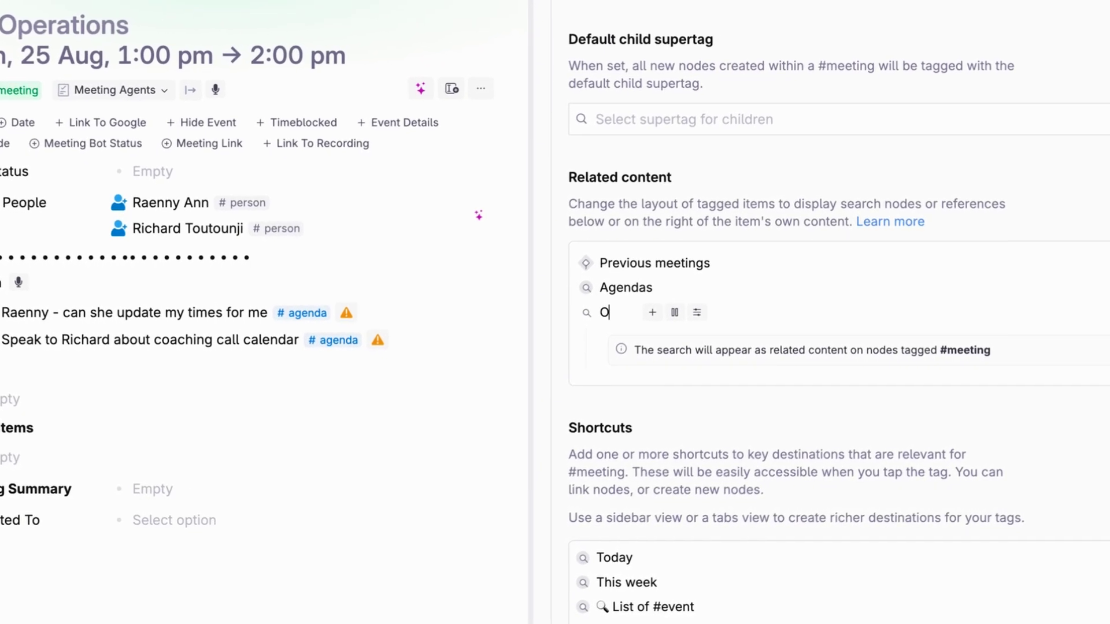
type("n Tasks")
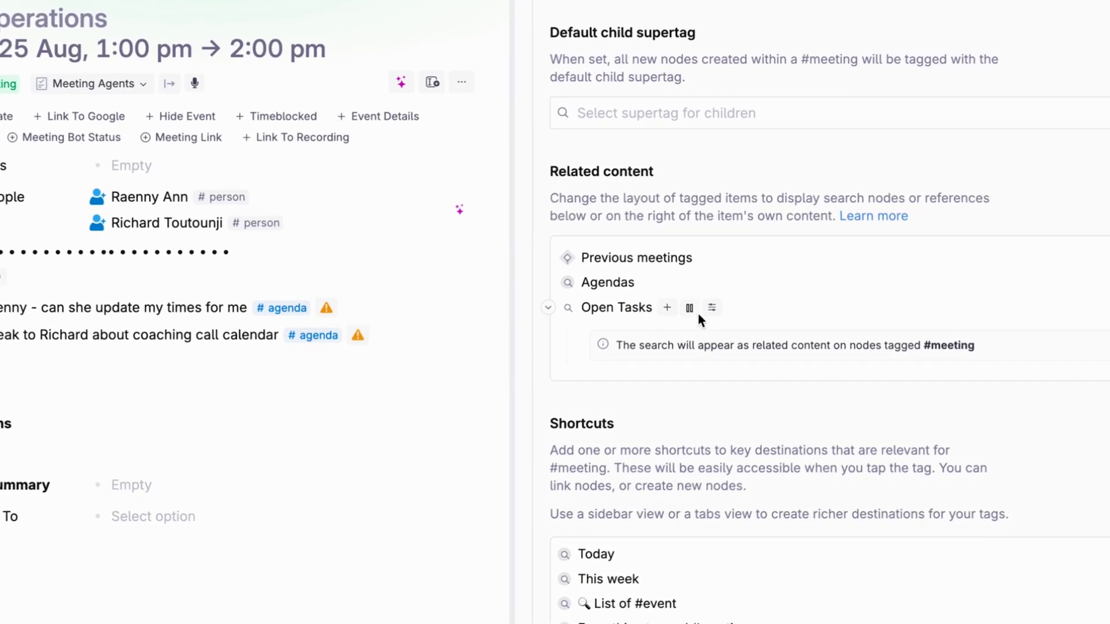
- Replace the agenda tag with the task tag in the Open Tasks search query
mouse_move(705, 314)
left_click(741, 435)
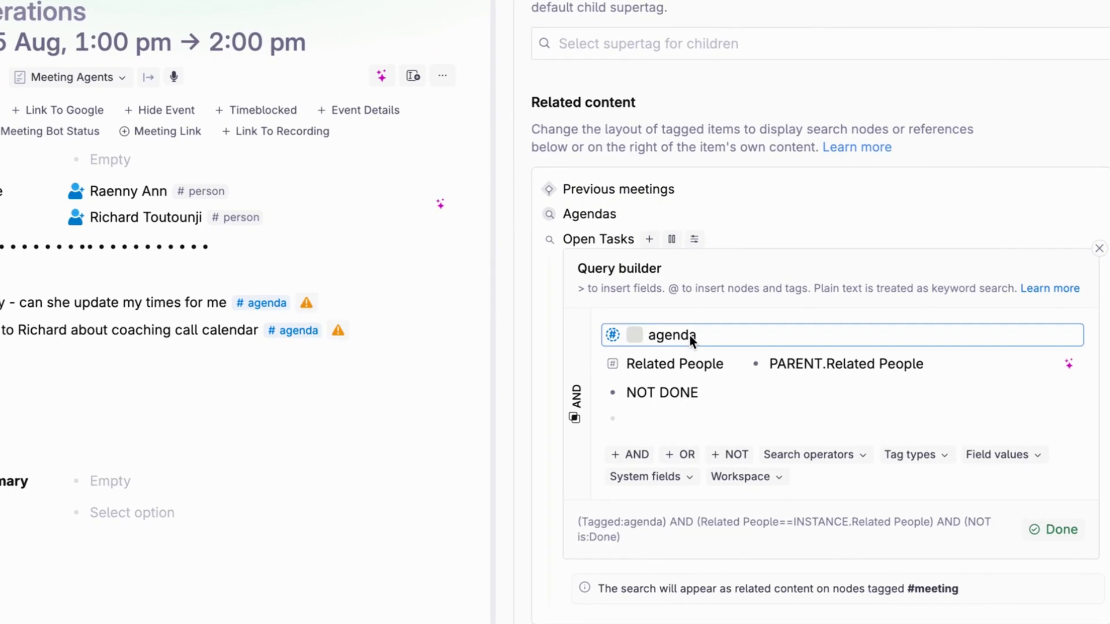
key("BackSpace")
type("#g")
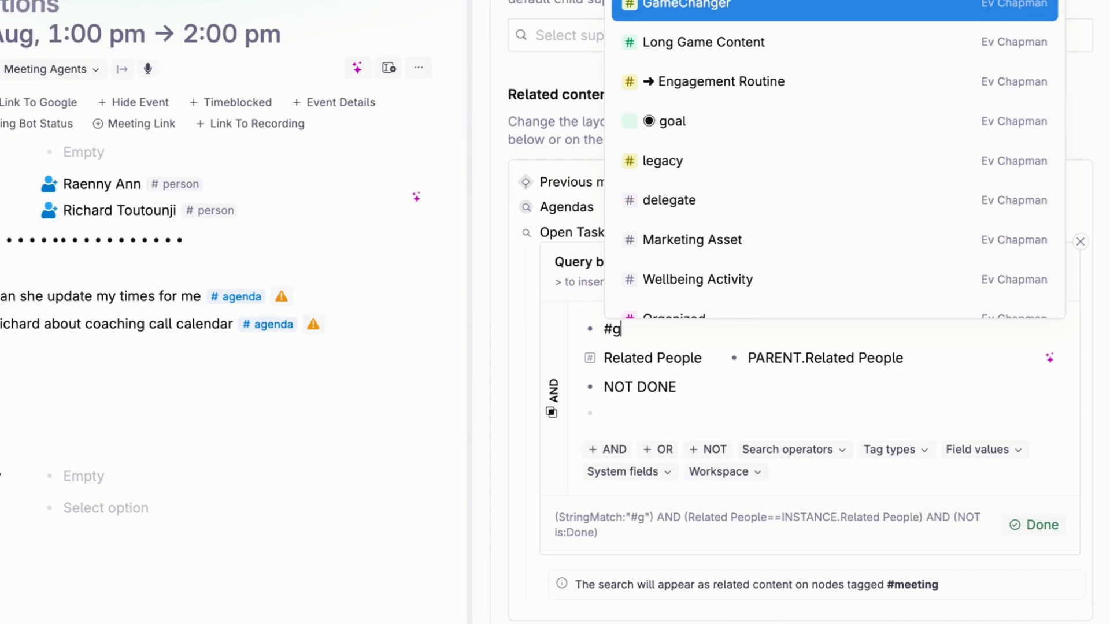
key("BackSpace")
type("task")
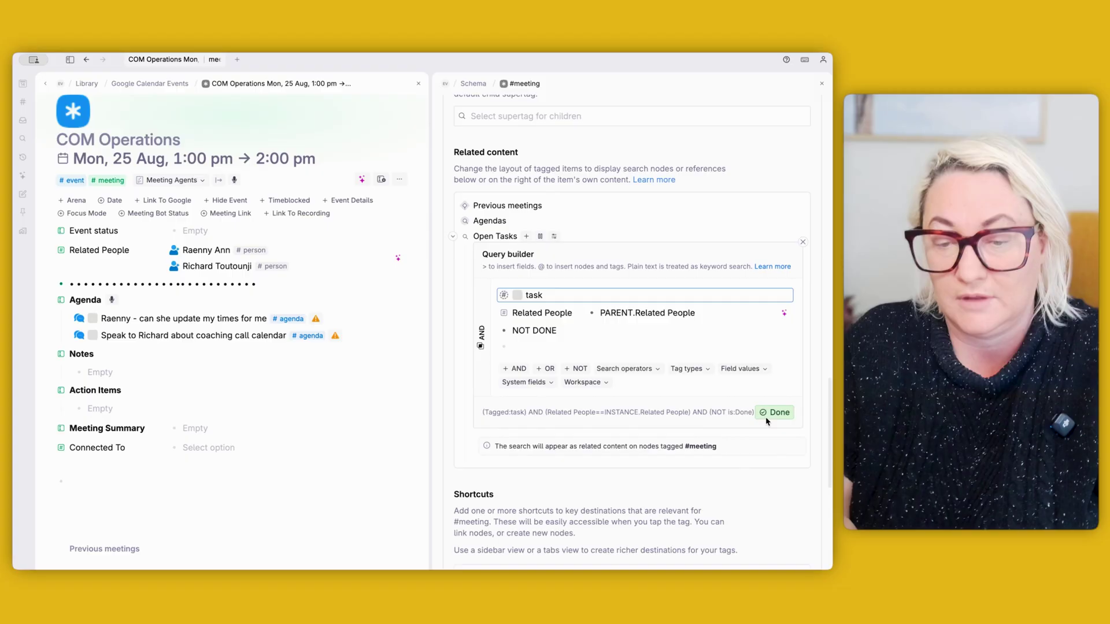
left_click(1031, 523)
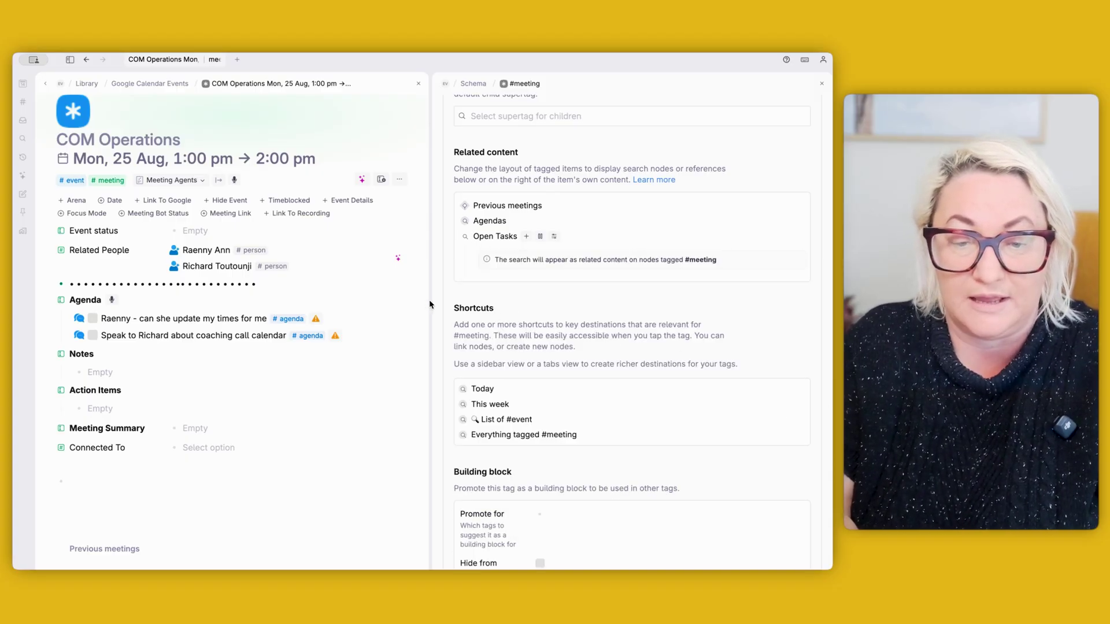
- Create a test item for the first attendee below the COM Operations meeting's fields and tag it #task
left_click_drag(429, 305, 713, 295)
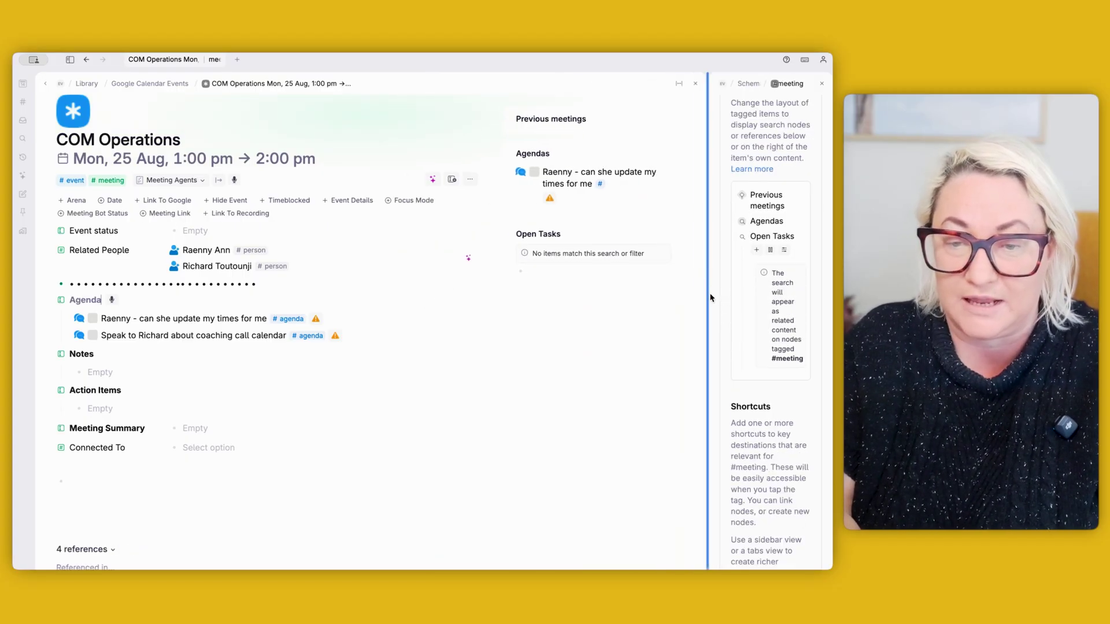
left_click(83, 467)
type("Add a t")
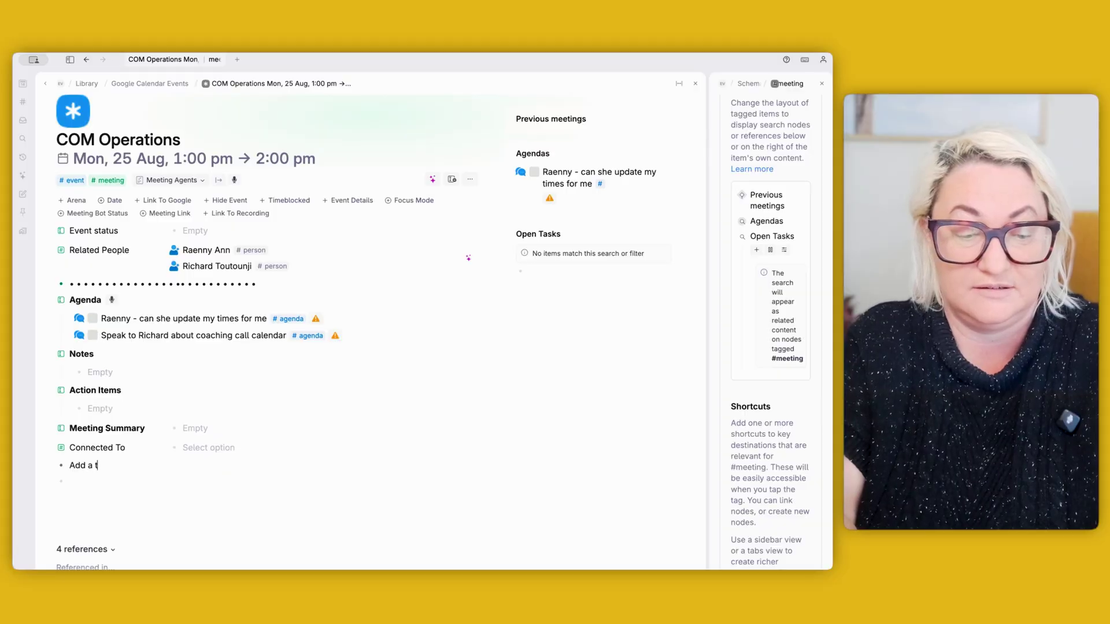
type("ask for Raenny")
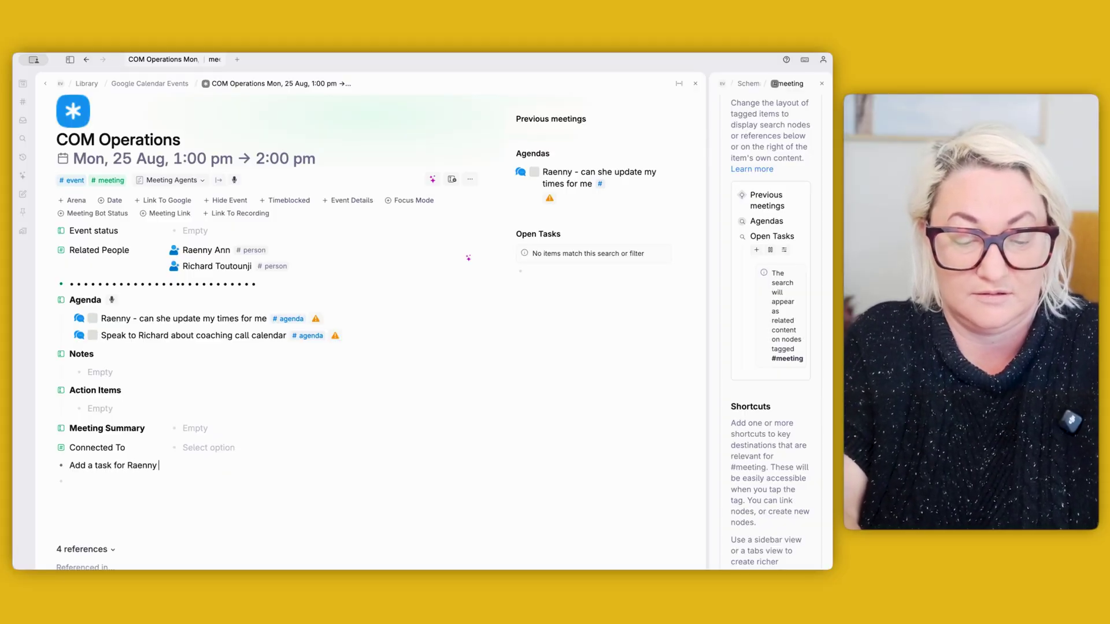
type("#task")
key("Return")
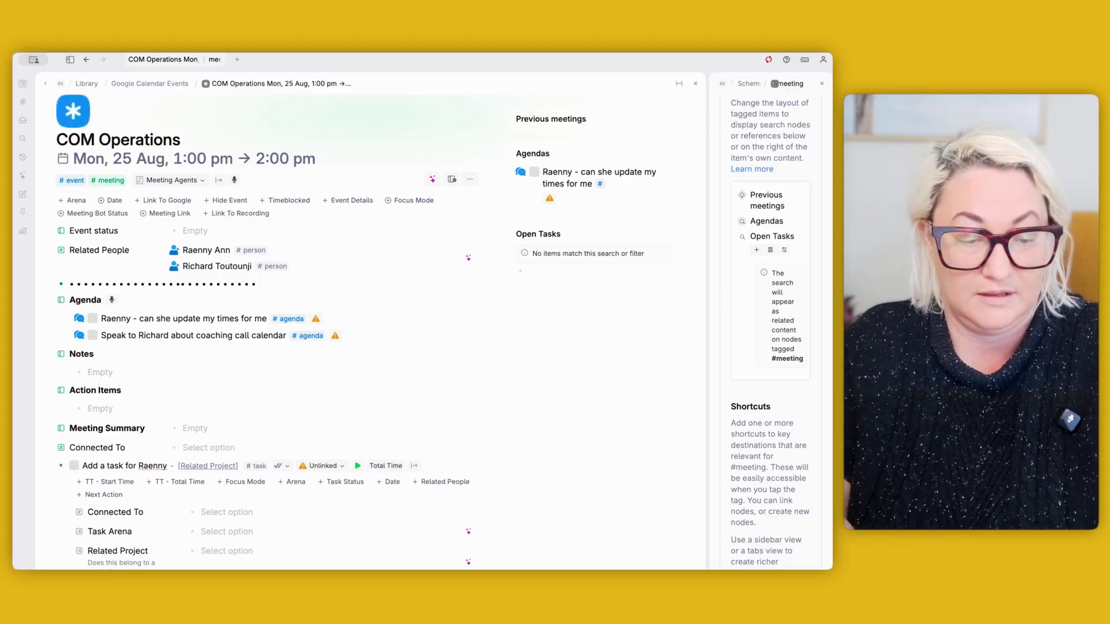
- Add the Related People field to the new task, set it to the first attendee, and collapse the task
scroll(207, 436, "down", 2)
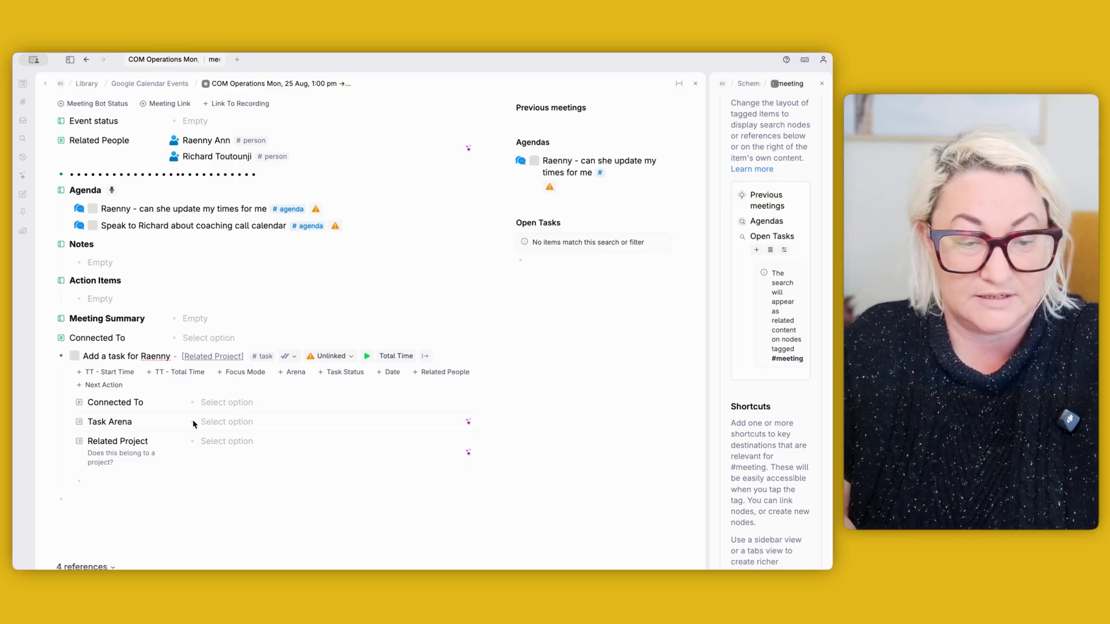
left_click(447, 373)
type("rae")
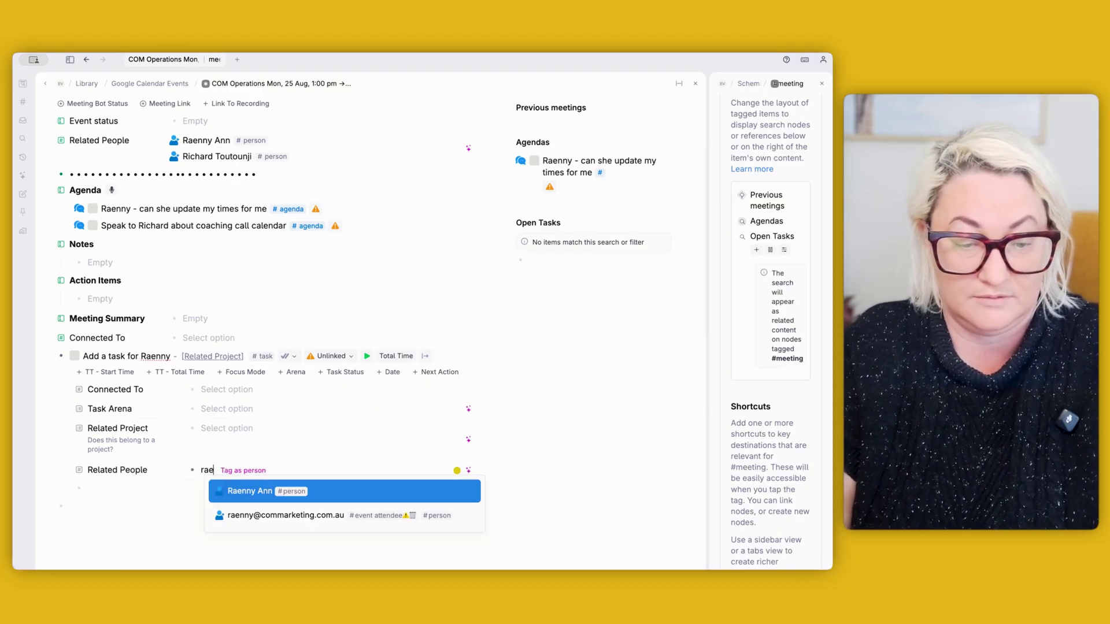
key("Return")
scroll(330, 391, "up", 1)
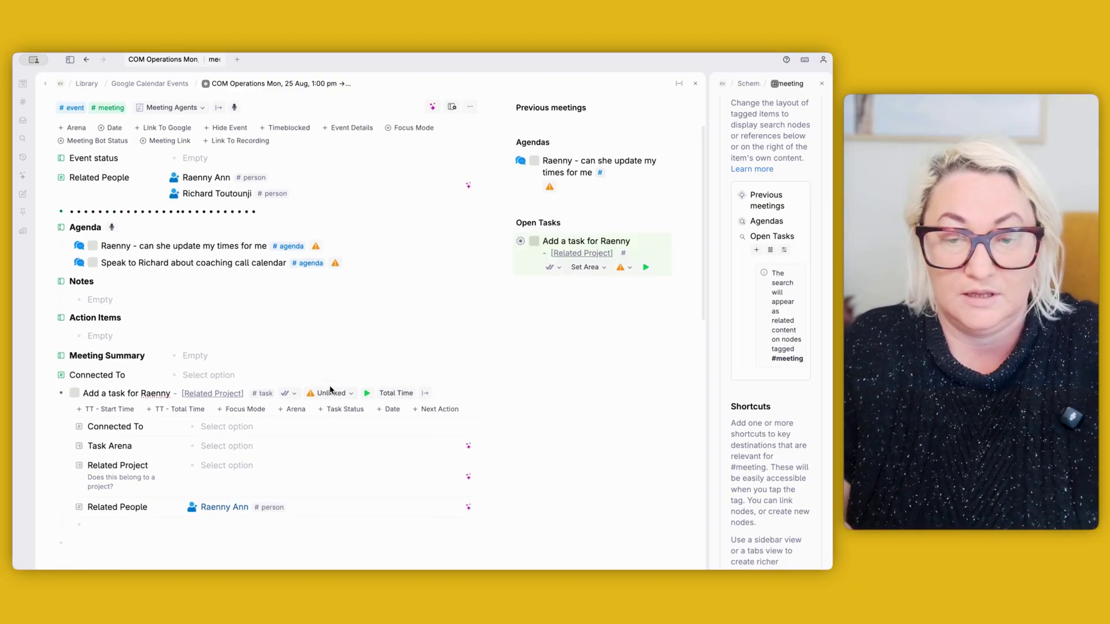
scroll(278, 335, "up", 1)
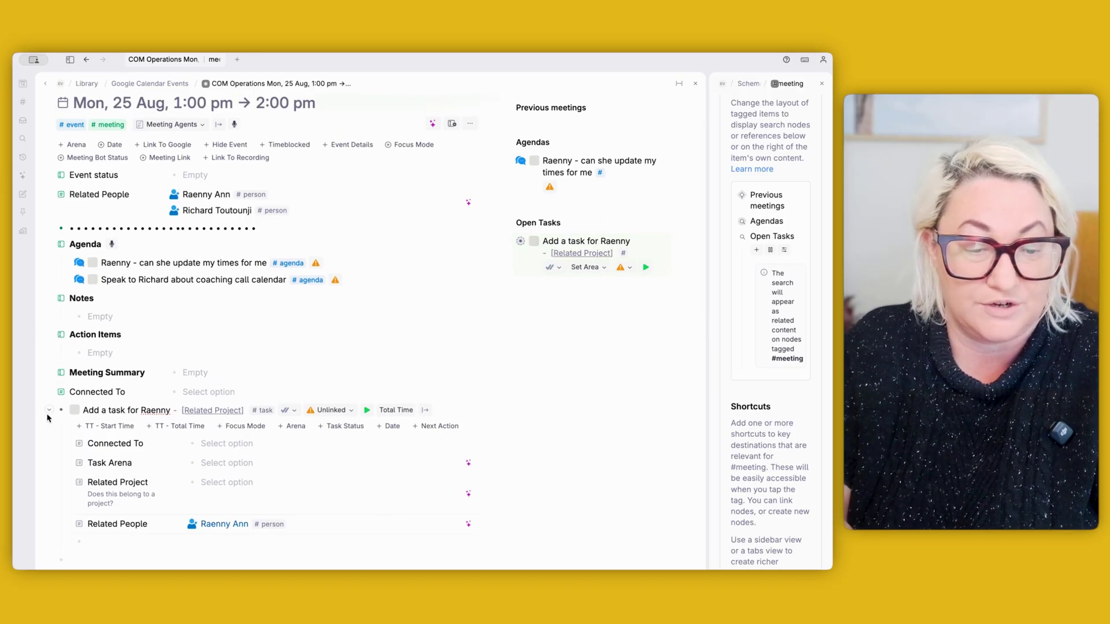
left_click(51, 410)
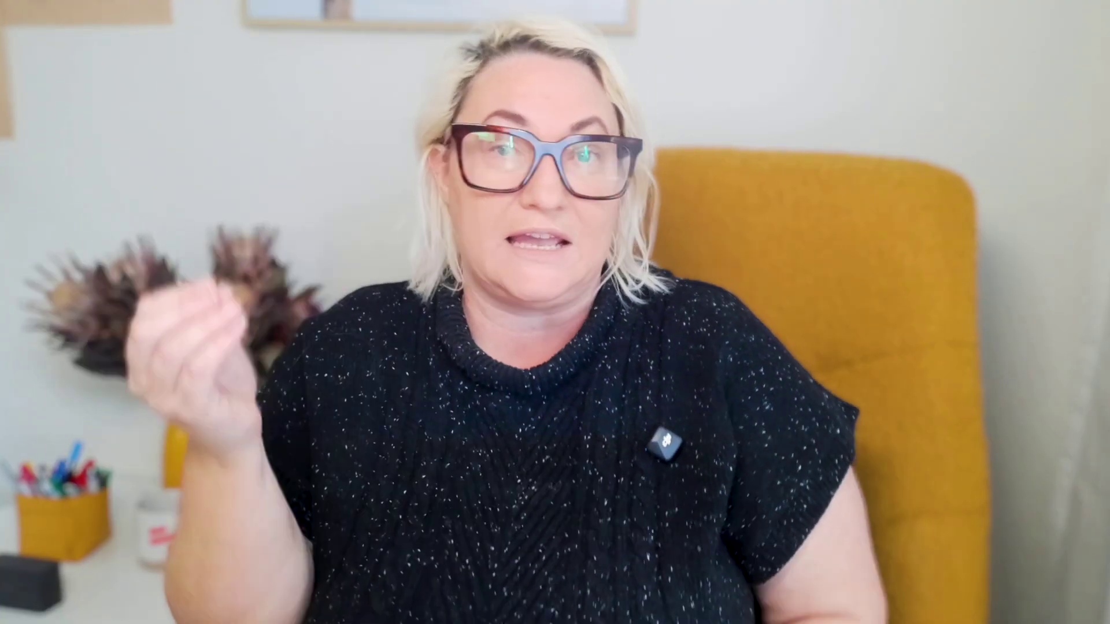
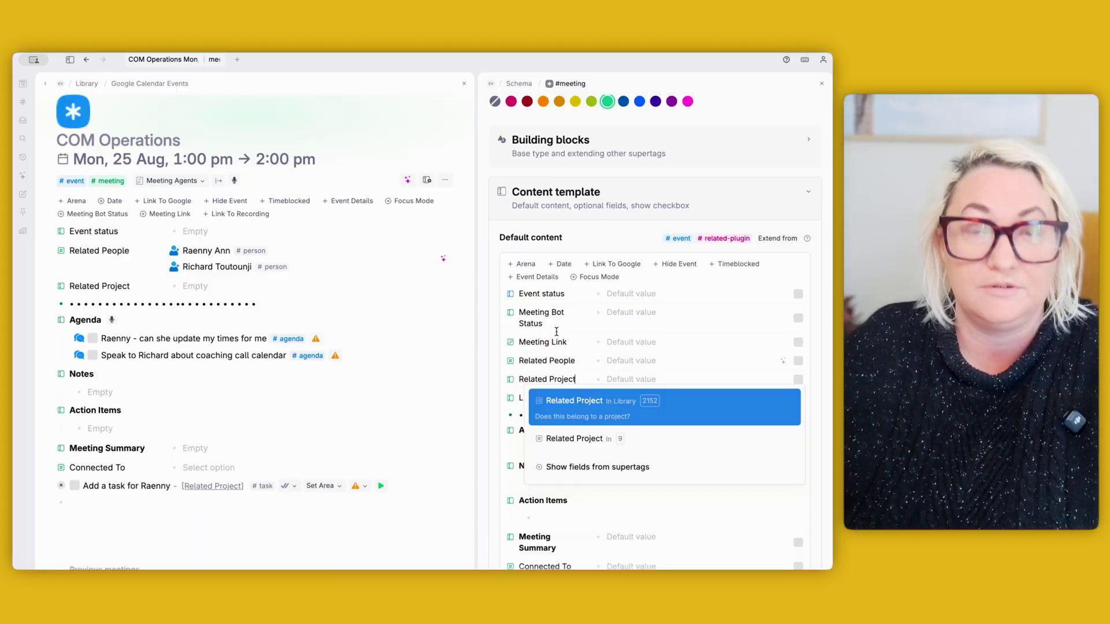
- Set the meeting template's Related Project field type to Options from supertag, using the Project supertag
left_click(572, 411)
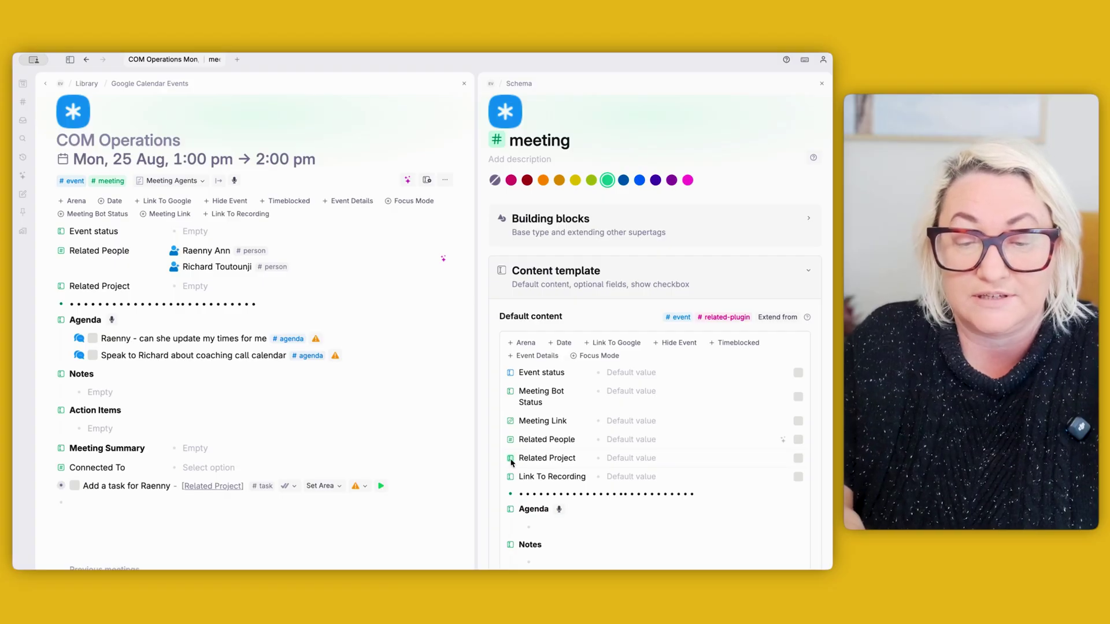
left_click(509, 458)
left_click(628, 172)
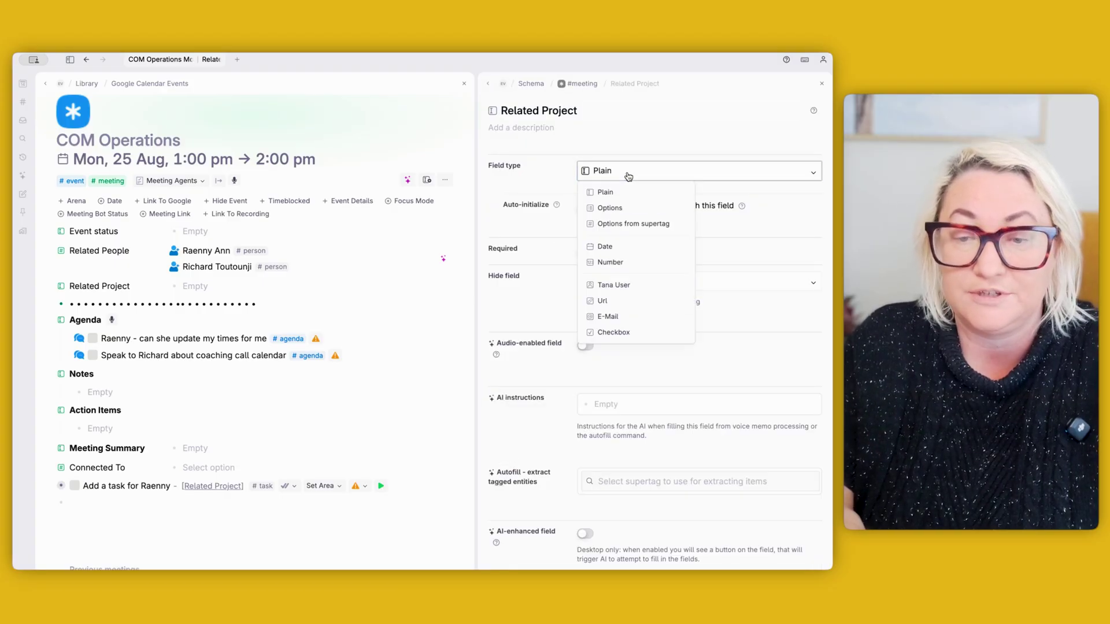
left_click(645, 225)
left_click(610, 204)
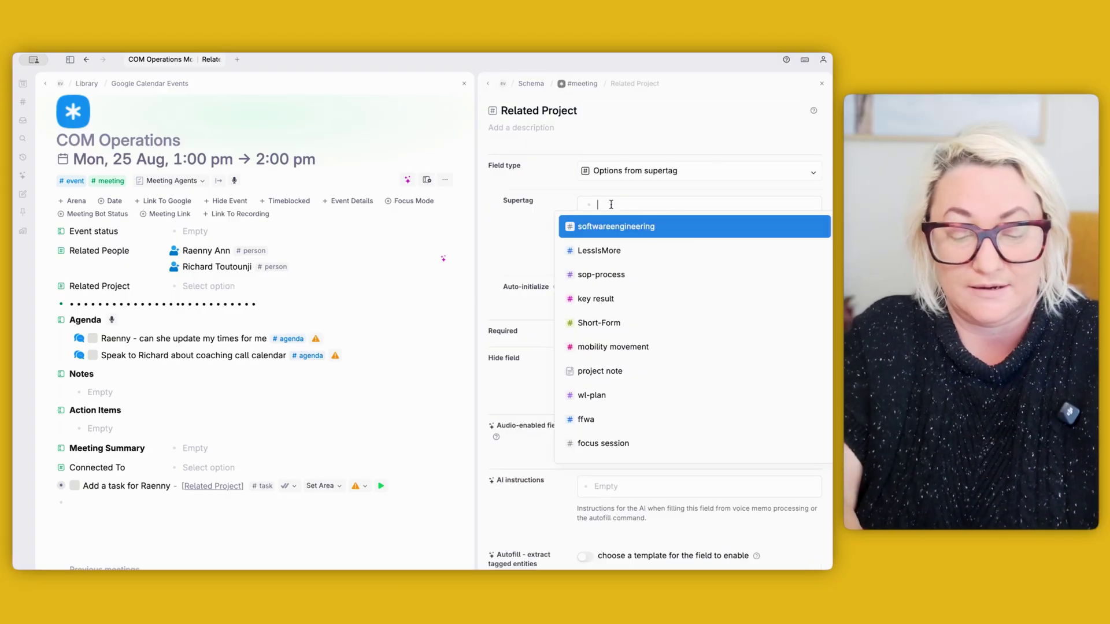
type("proje")
key("Down")
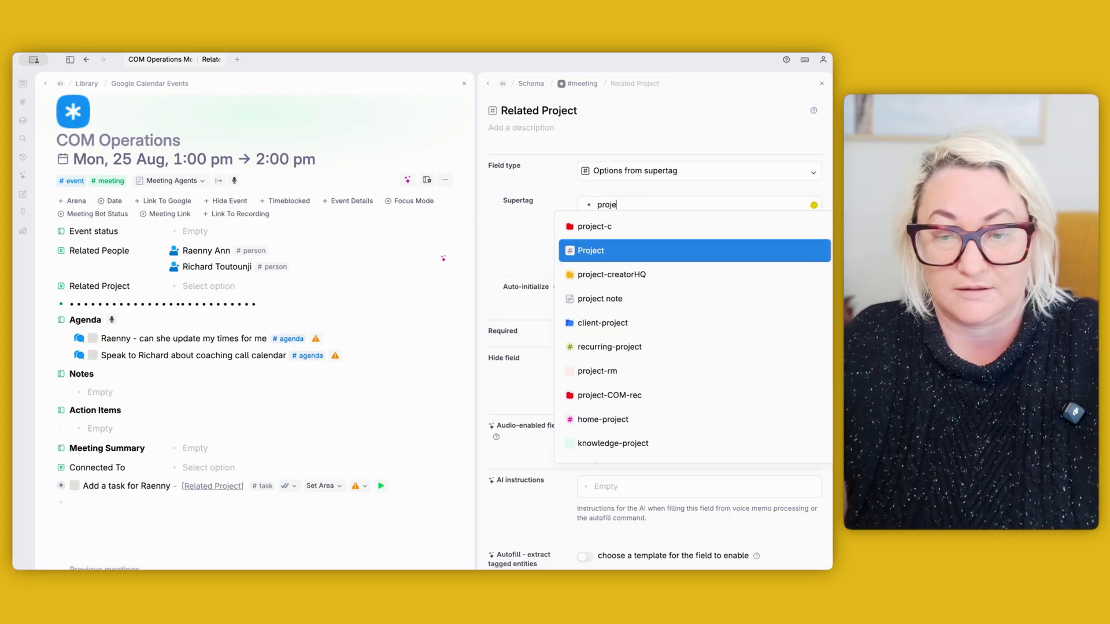
key("Return")
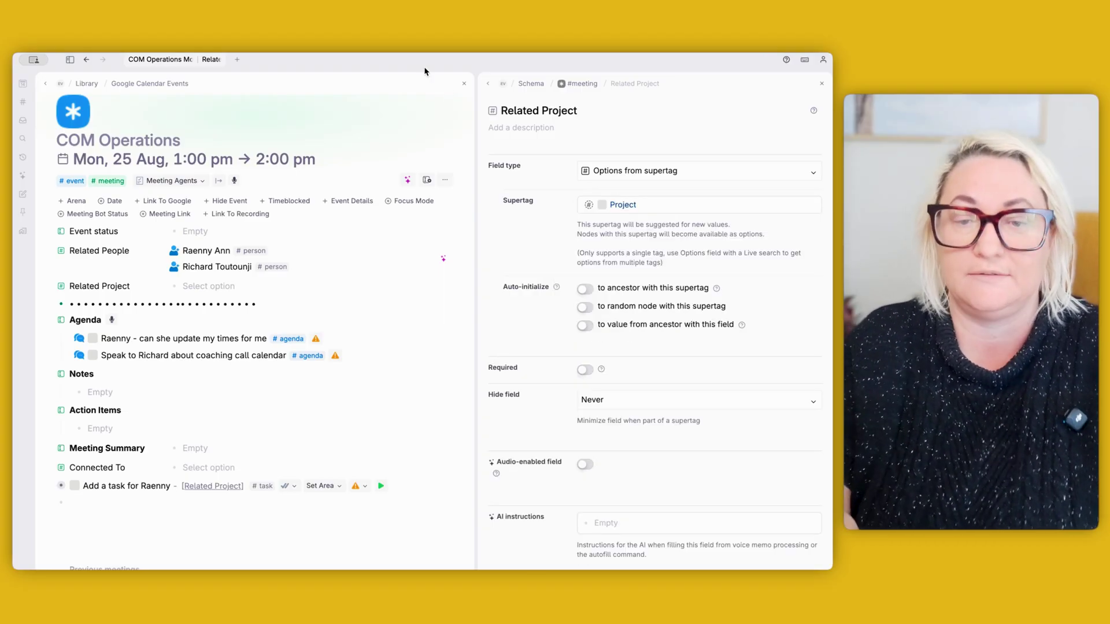
left_click(578, 83)
- Set the COM Operations meeting's Related Project to COM Re-Branding & Website
left_click(212, 284)
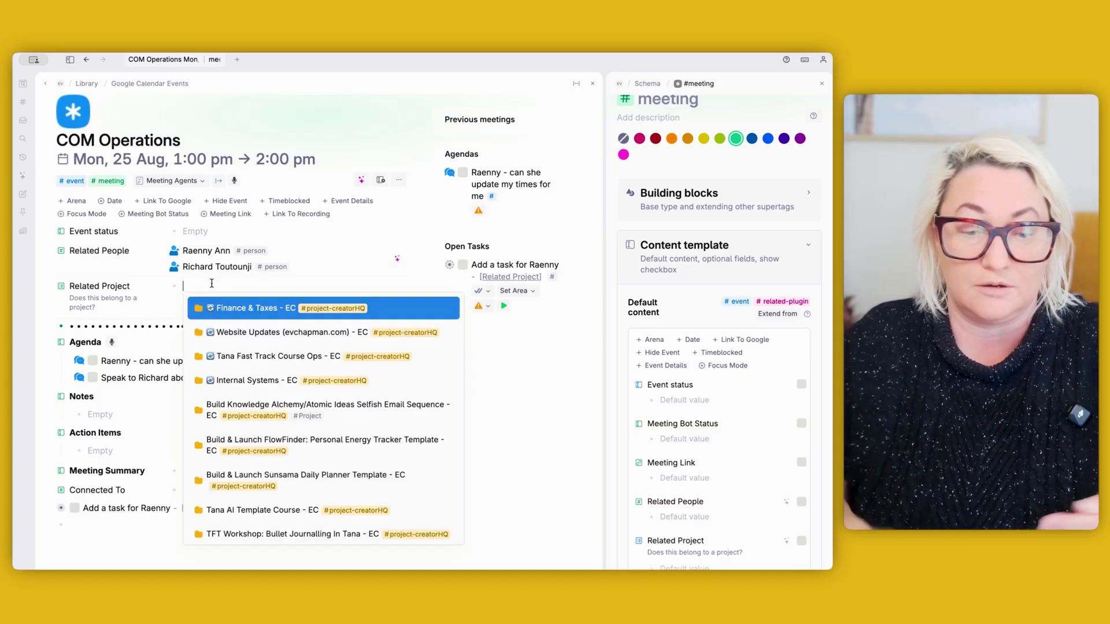
scroll(256, 408, "down", 15)
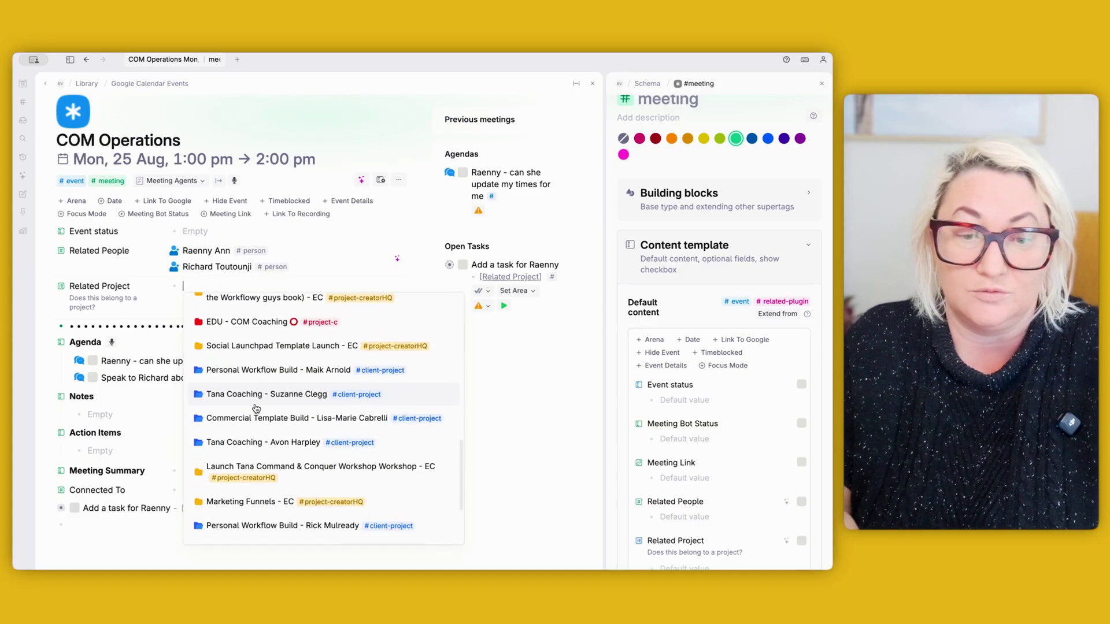
scroll(256, 408, "down", 4)
scroll(256, 408, "up", 5)
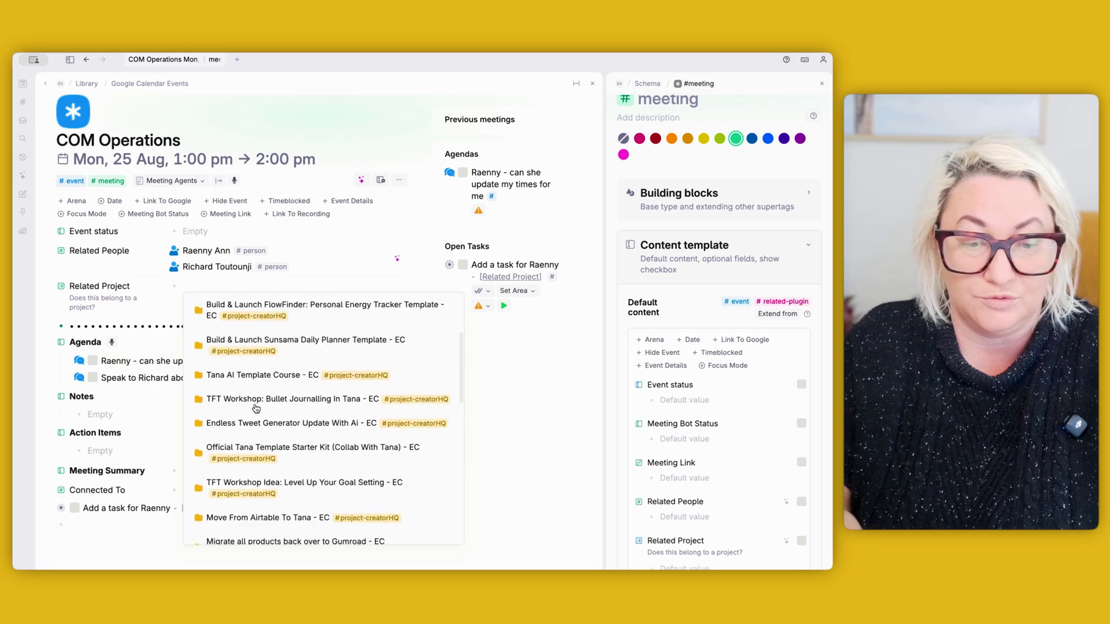
scroll(256, 408, "down", 5)
key("Return")
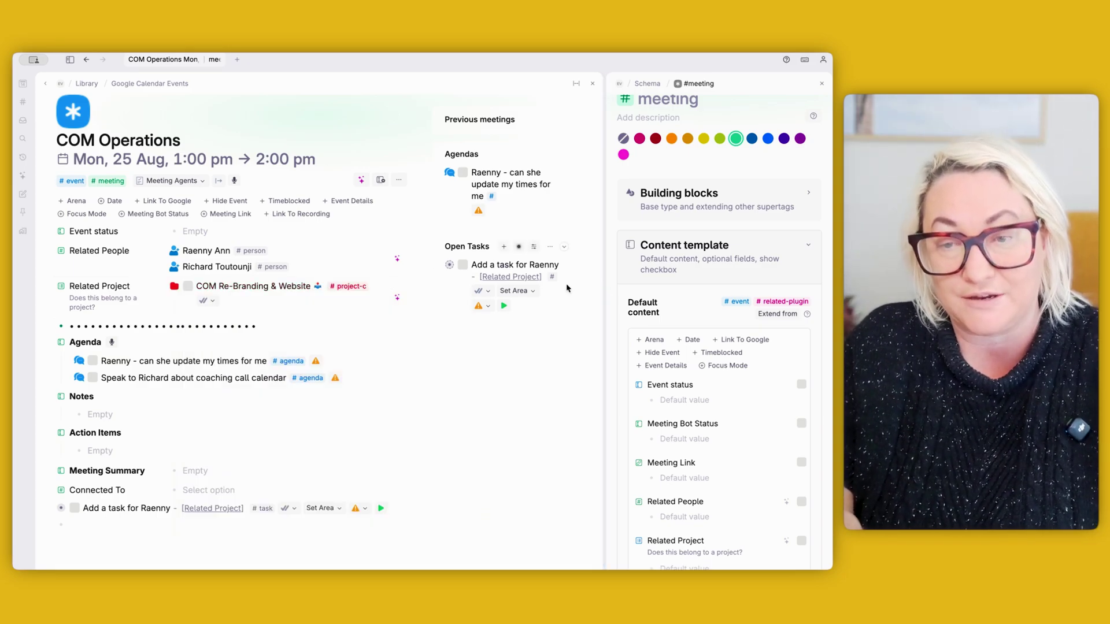
- Create a new search node below Open Tasks in the meeting supertag's Related content settings
left_click_drag(602, 302, 453, 315)
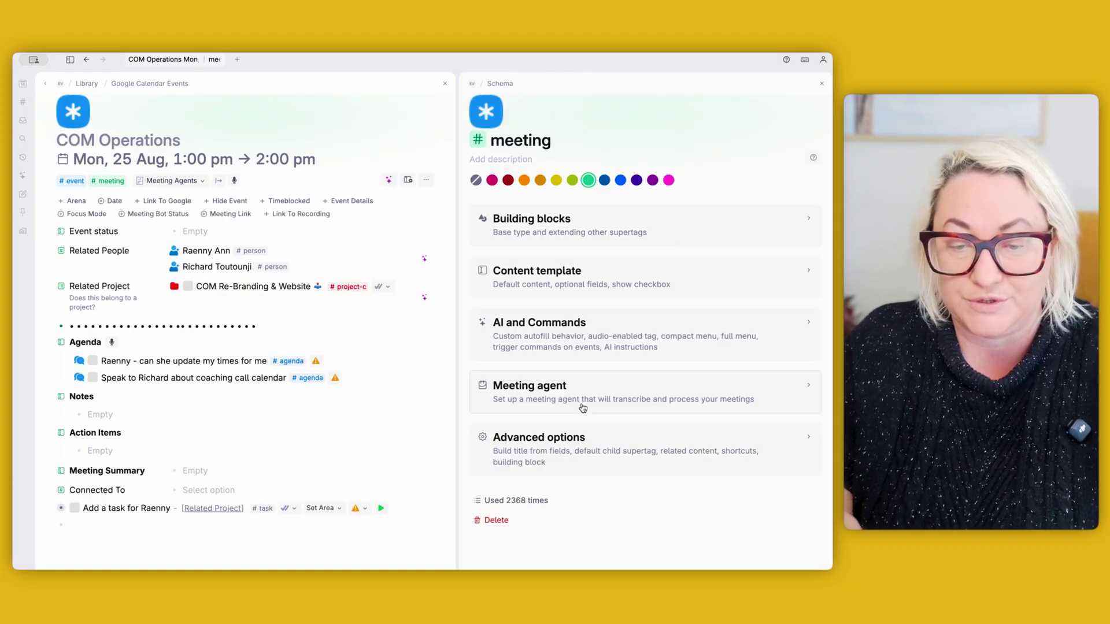
left_click(598, 445)
scroll(596, 442, "down", 10)
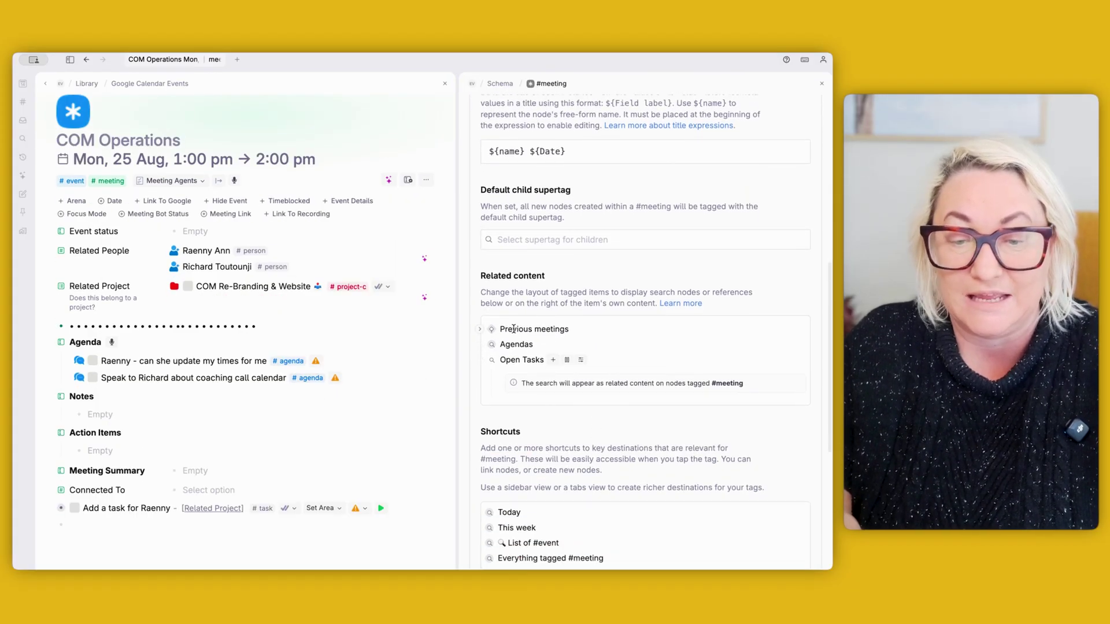
left_click(479, 359)
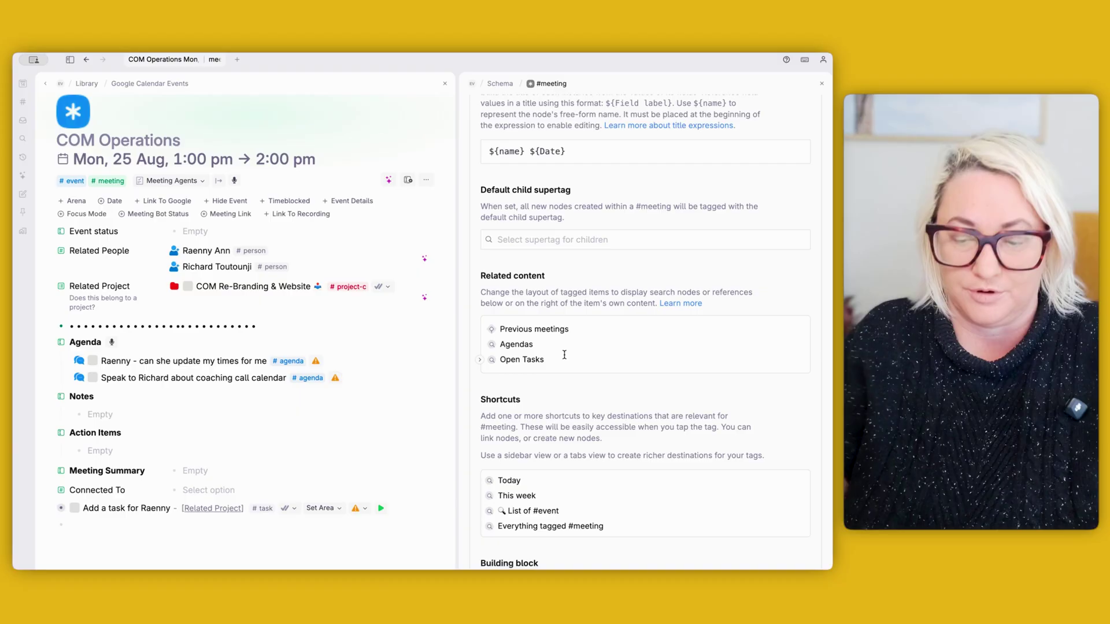
left_click(564, 355)
key("Return")
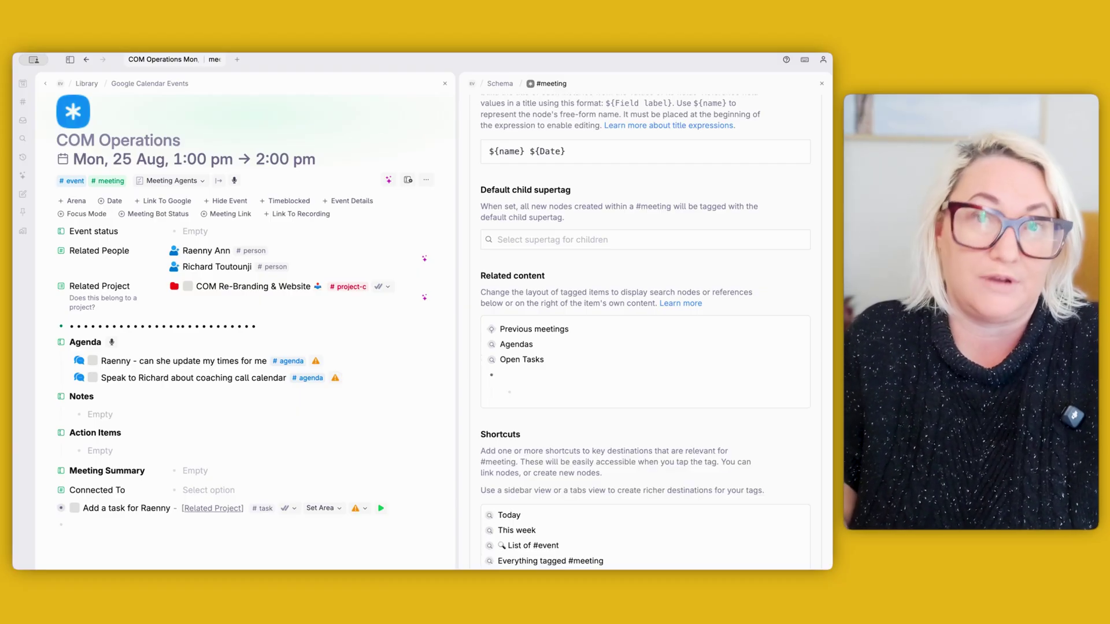
type("?")
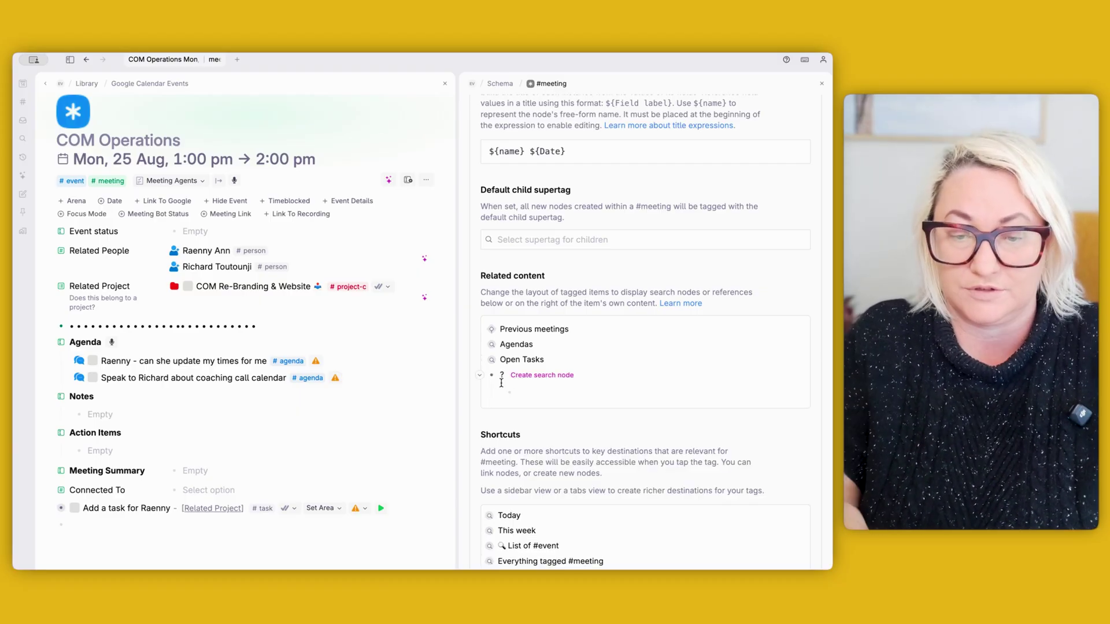
left_click(529, 376)
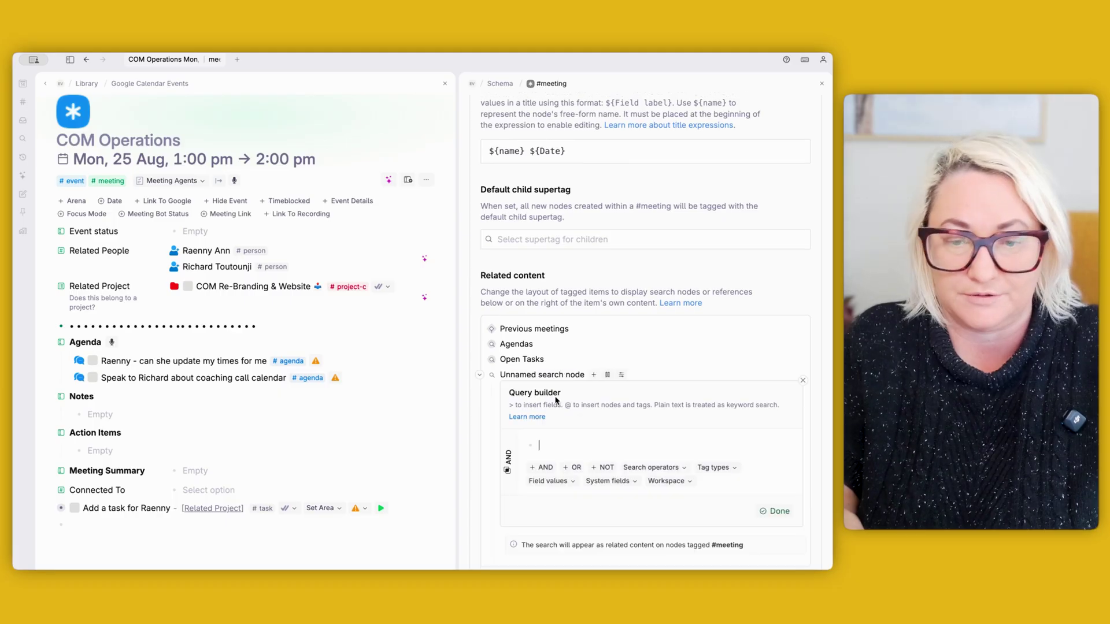
- Add a LINKS TO condition to the new search node's query
scroll(556, 400, "down", 1)
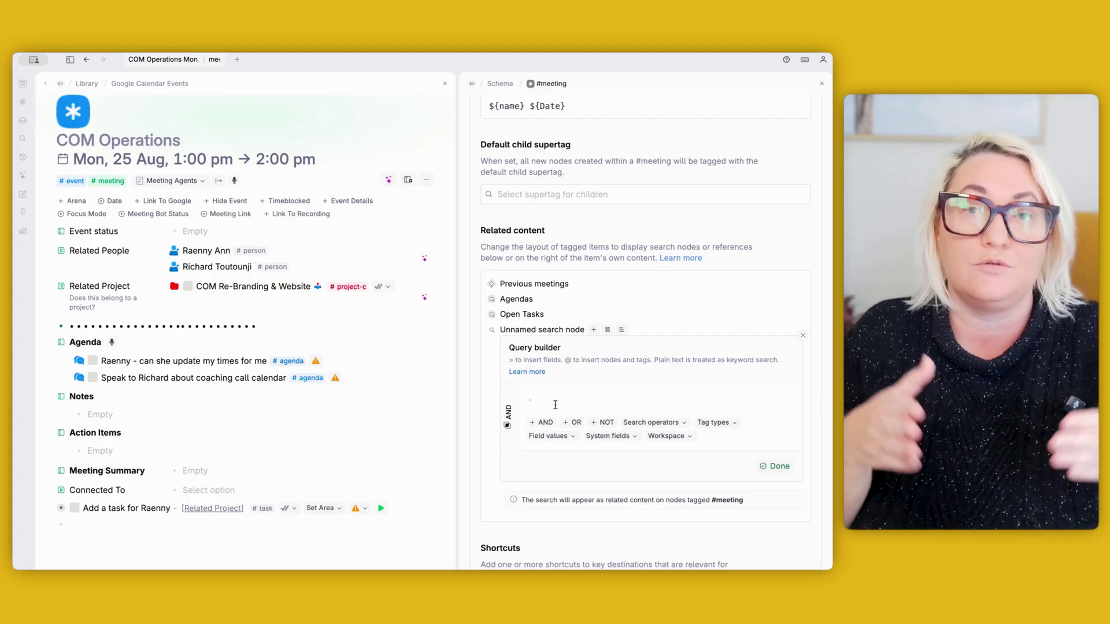
type(">")
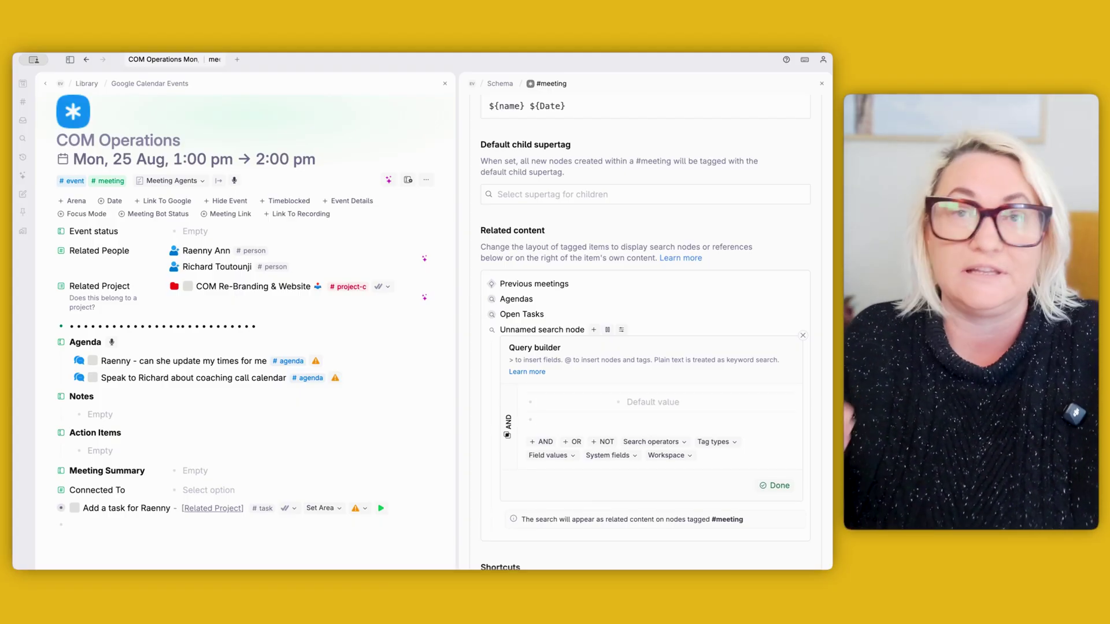
type("lkns")
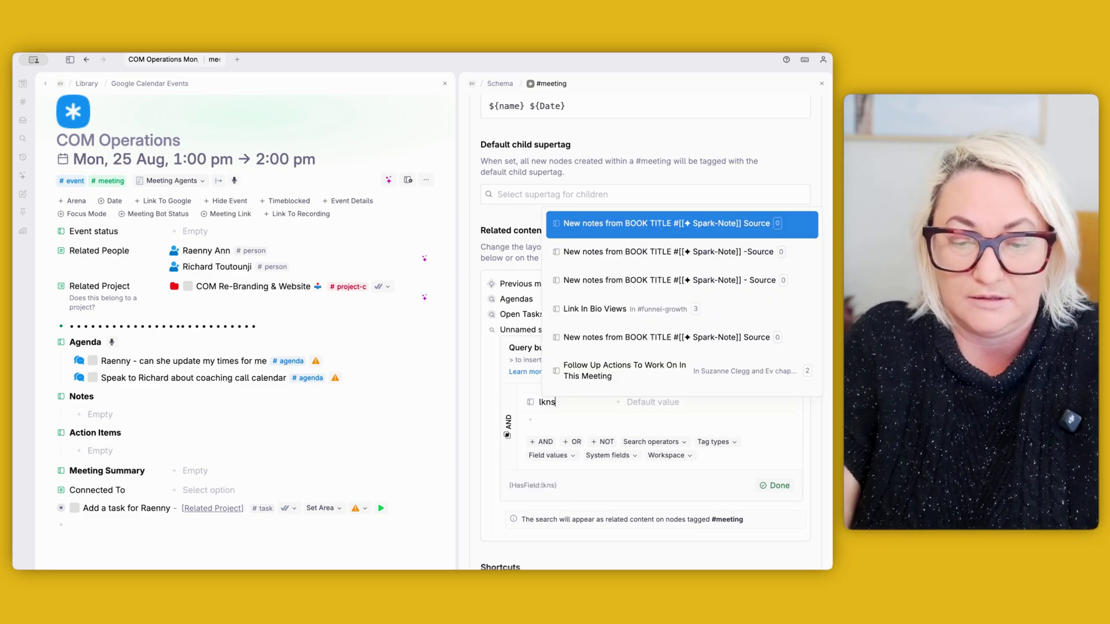
key("BackSpace")
key("BackSpace")
key("BackSpace")
type("in")
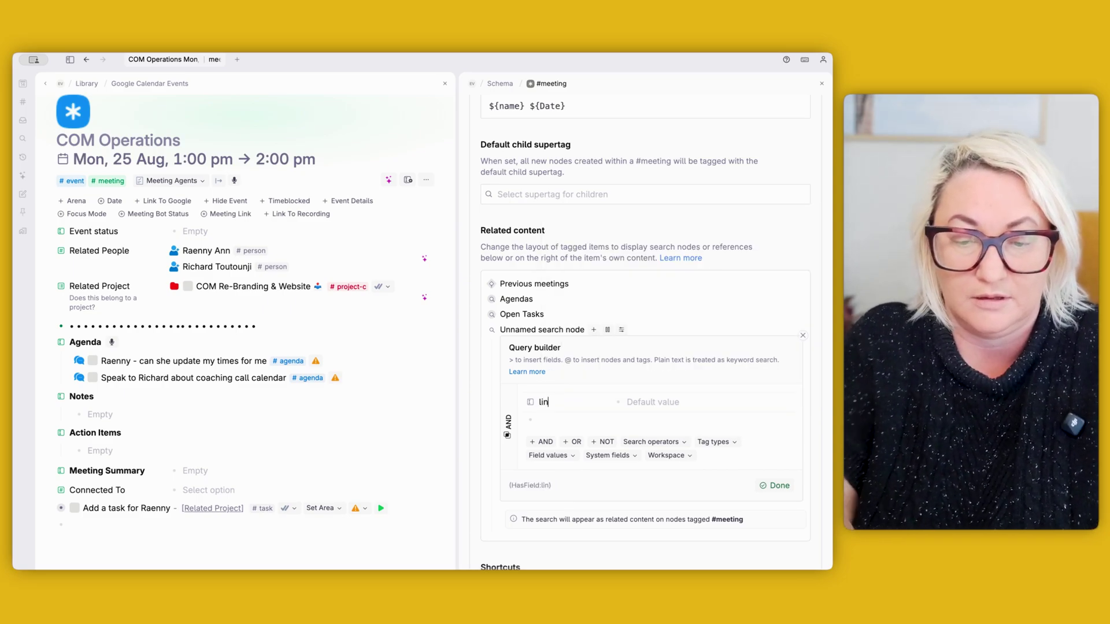
type("ks to")
key("Return")
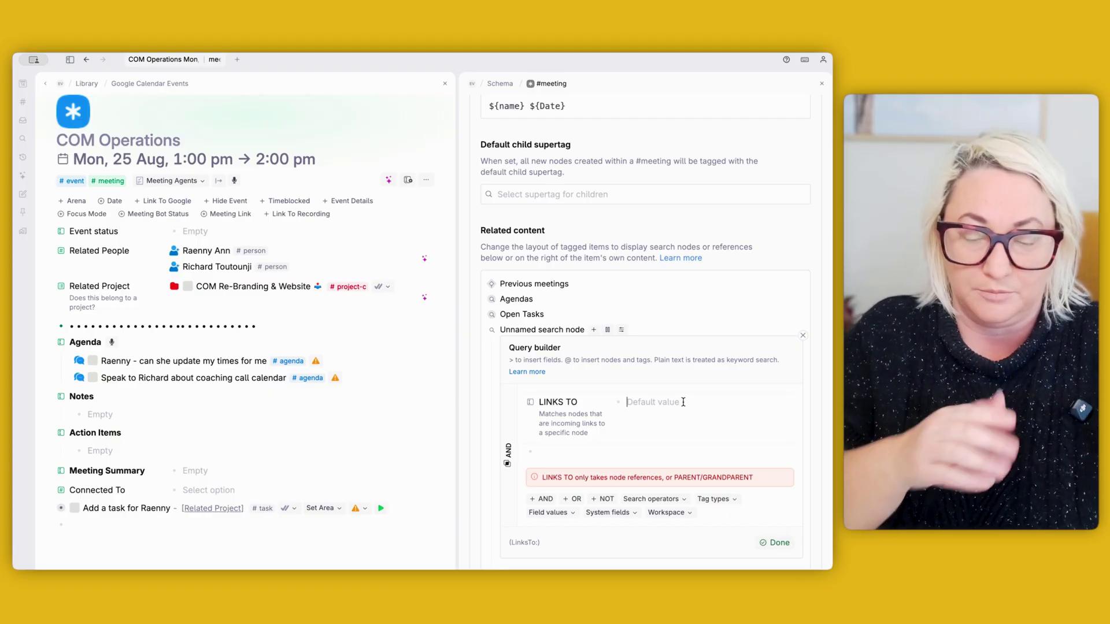
- Set the LINKS TO value to PARENT.Related Project, copying the field name from the COM Operations meeting
type("PARENT.")
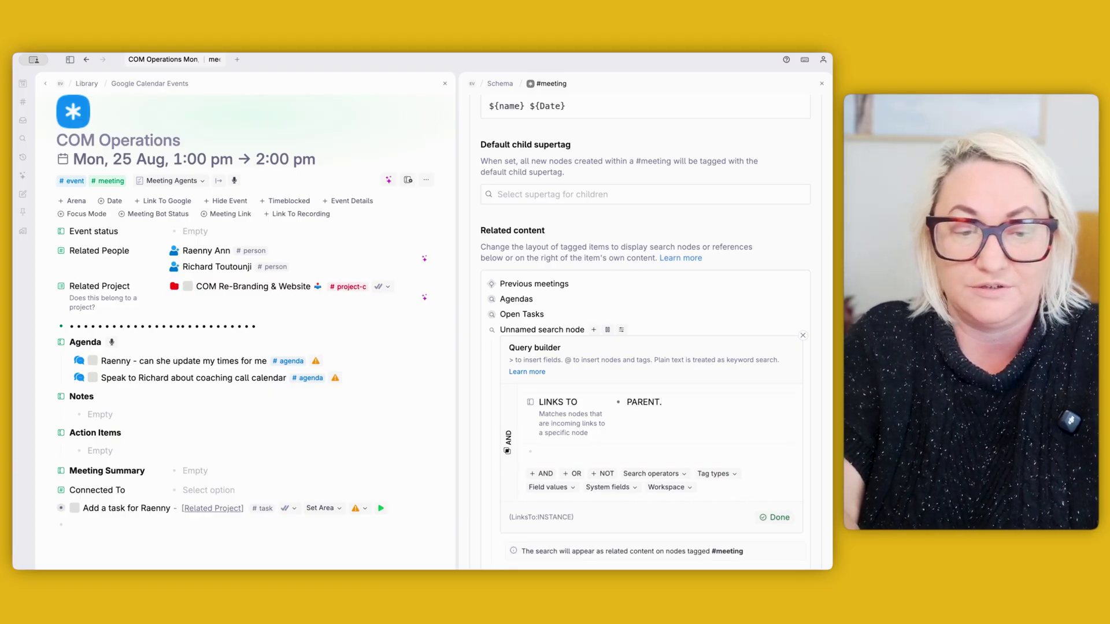
triple_click(88, 287)
key("ctrl+c")
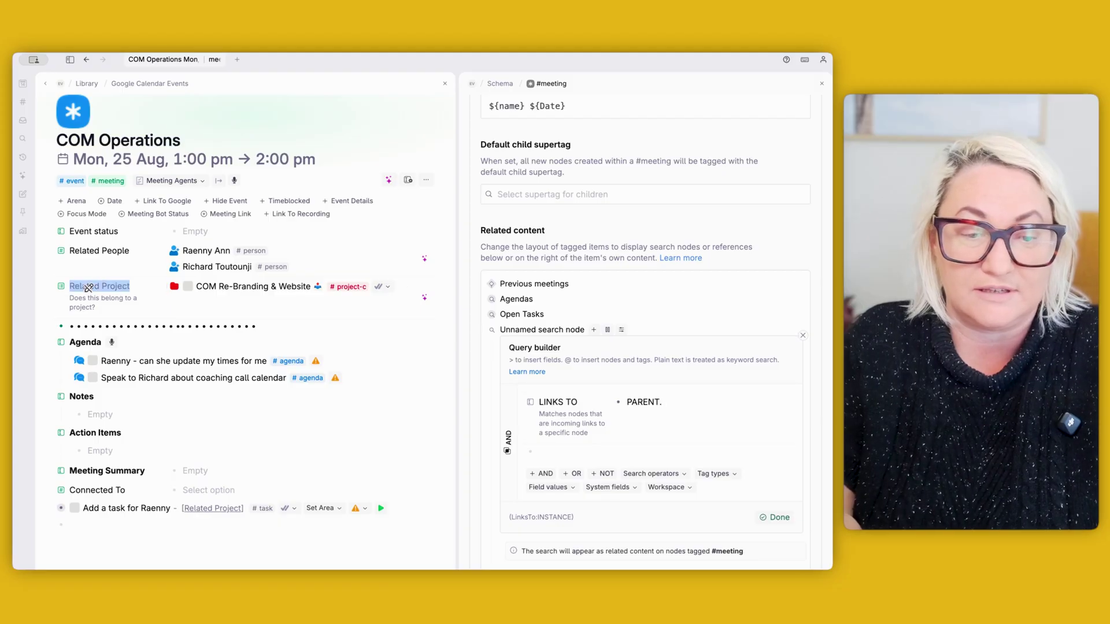
left_click(667, 412)
key("ctrl+v")
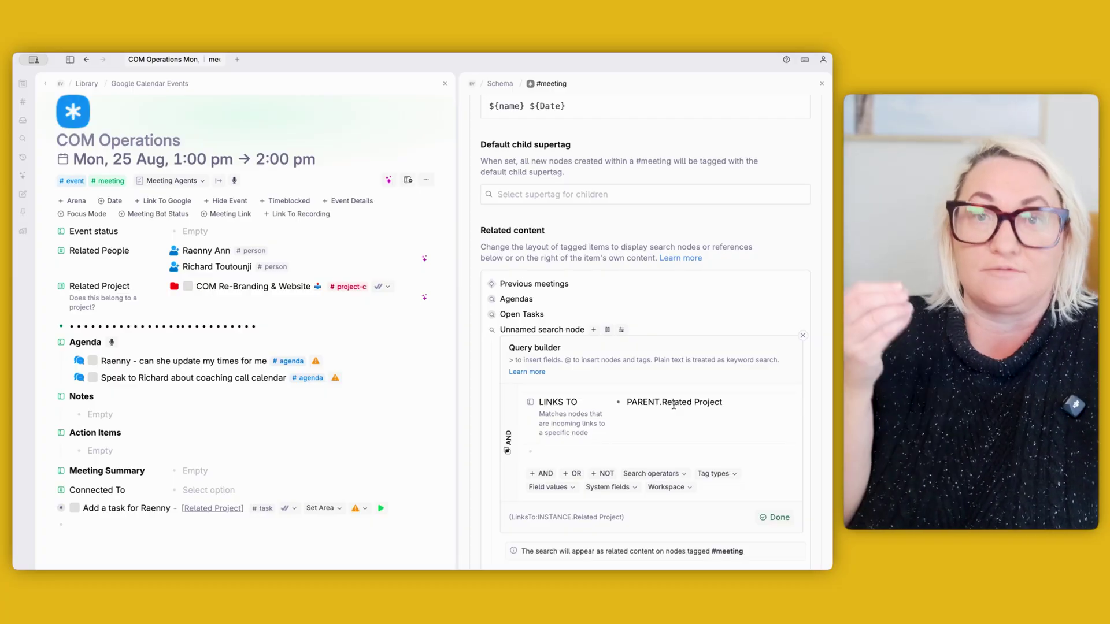
- Examine the new search's results beside the COM Operations meeting, including the contents of Draft Website Brief and New Website Notes
left_click_drag(457, 291, 675, 274)
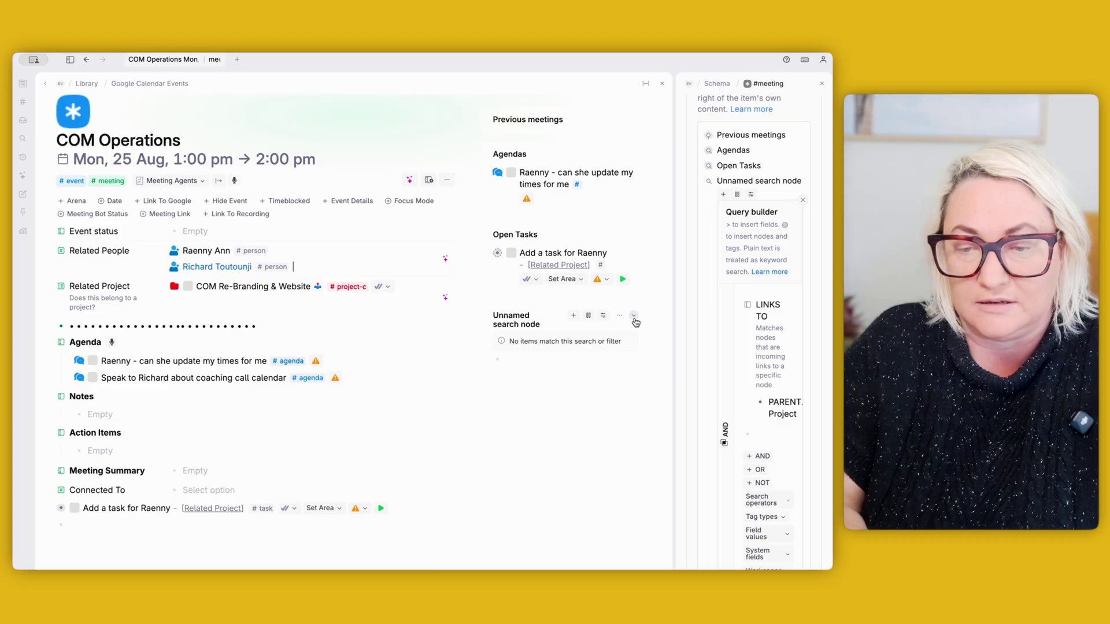
left_click(634, 317)
scroll(559, 517, "down", 3)
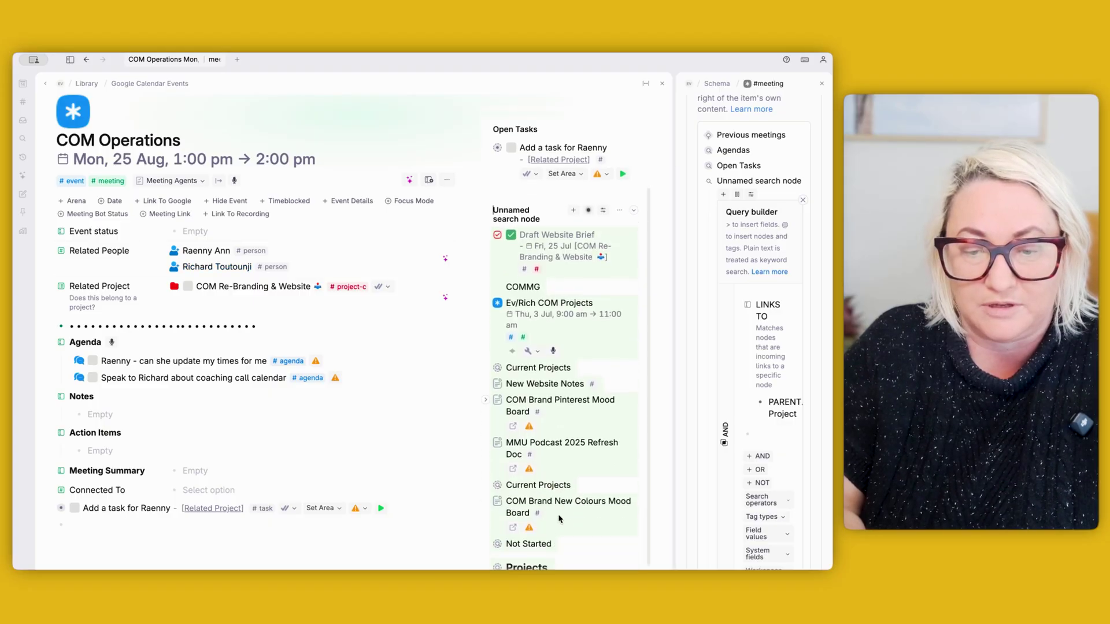
scroll(558, 518, "down", 2)
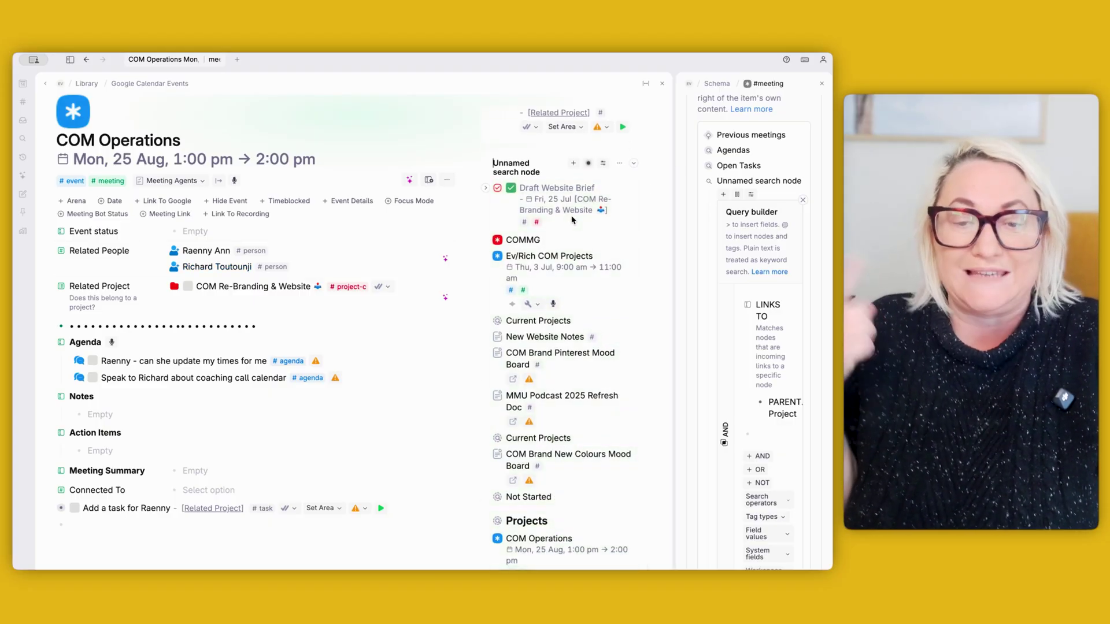
left_click(486, 188)
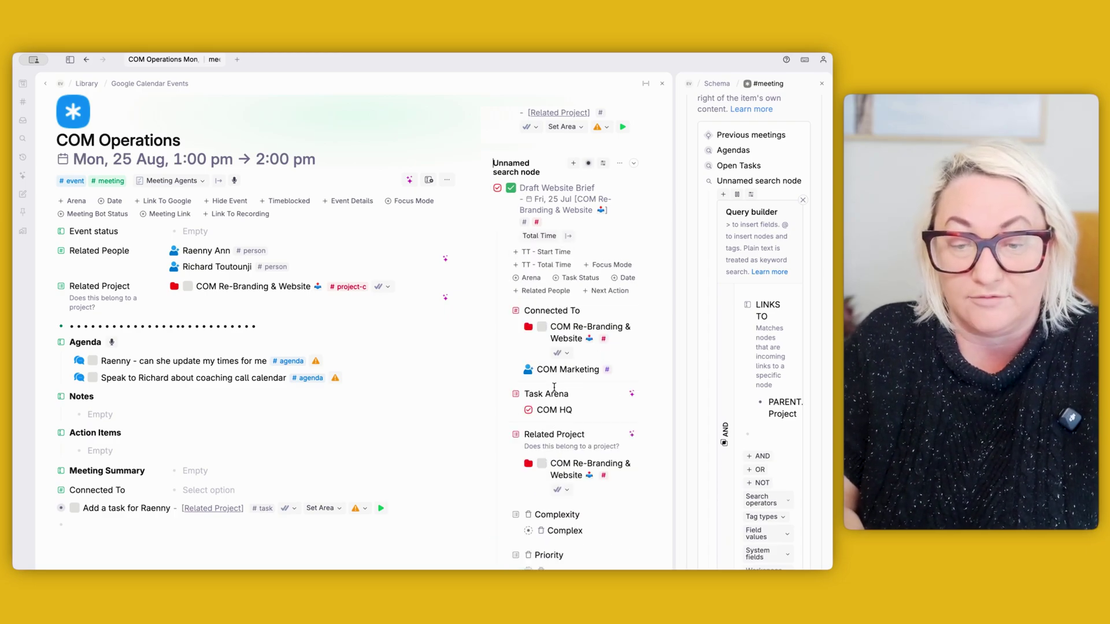
left_click(486, 188)
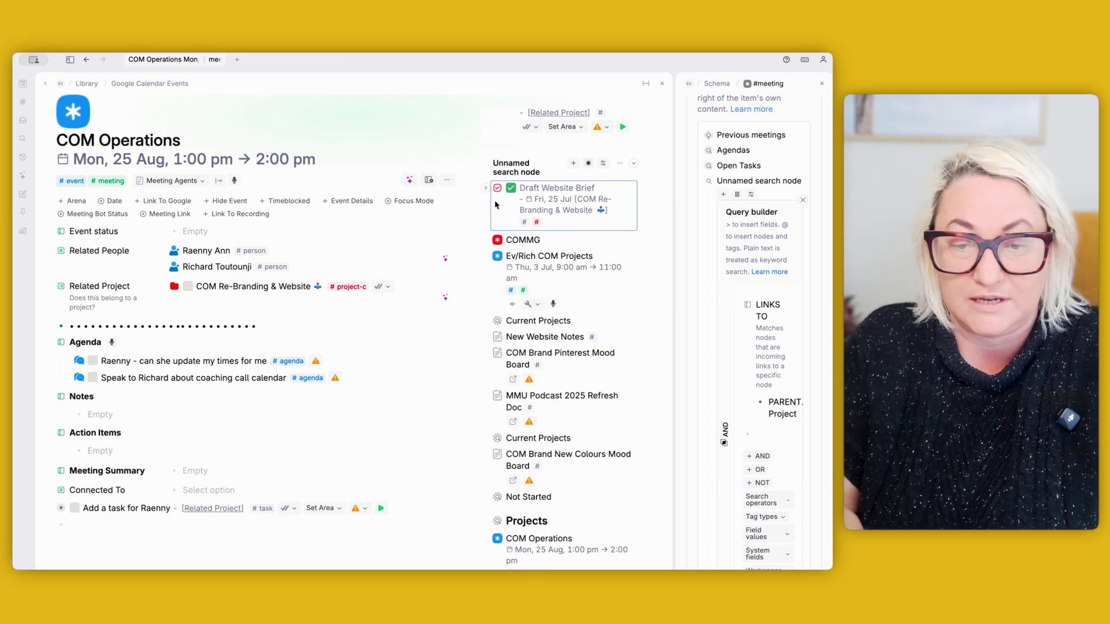
scroll(553, 382, "down", 3)
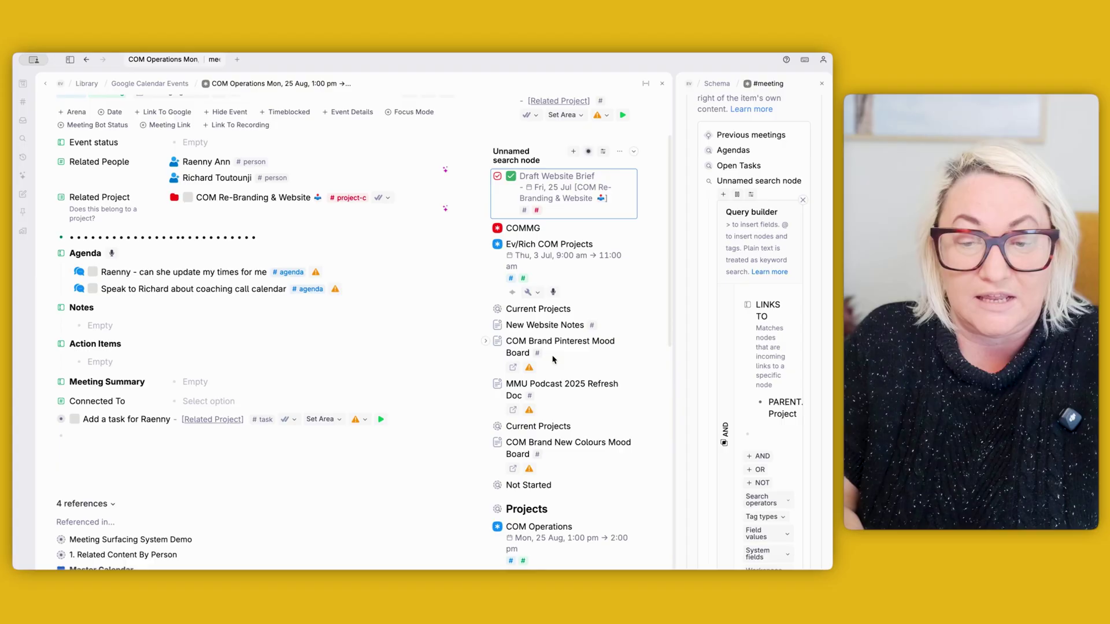
left_click(484, 327)
left_click(484, 326)
scroll(575, 395, "down", 1)
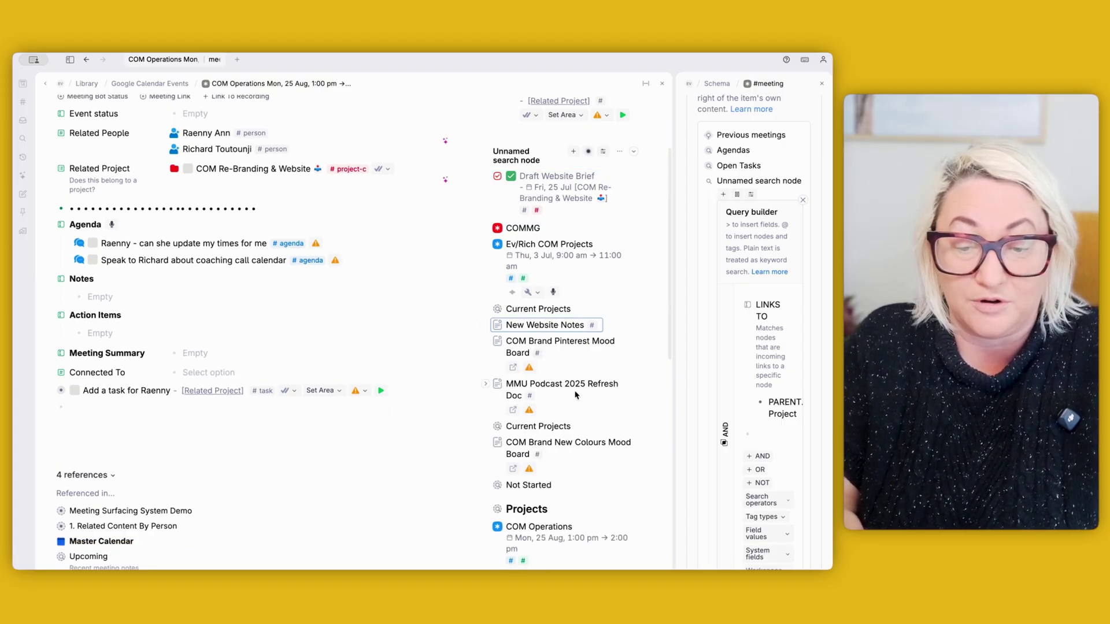
scroll(555, 393, "down", 2)
- Add a test note "Need to talk abotu" with an inline reference to COM Re-Branding & Website below the meeting's task, and check the search for it
left_click(96, 338)
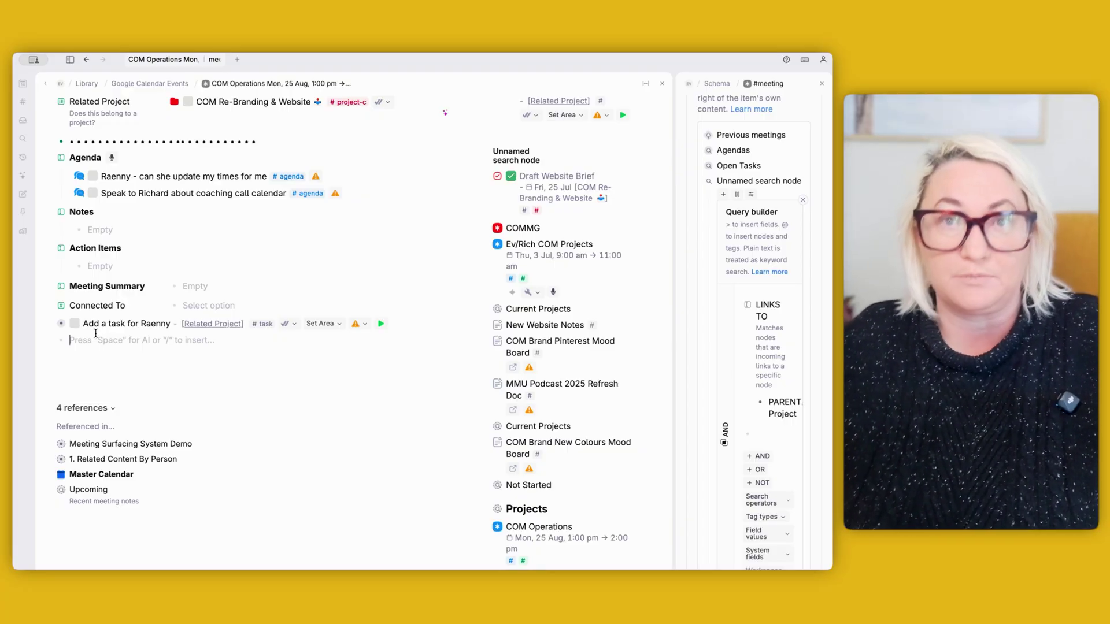
scroll(95, 333, "up", 2)
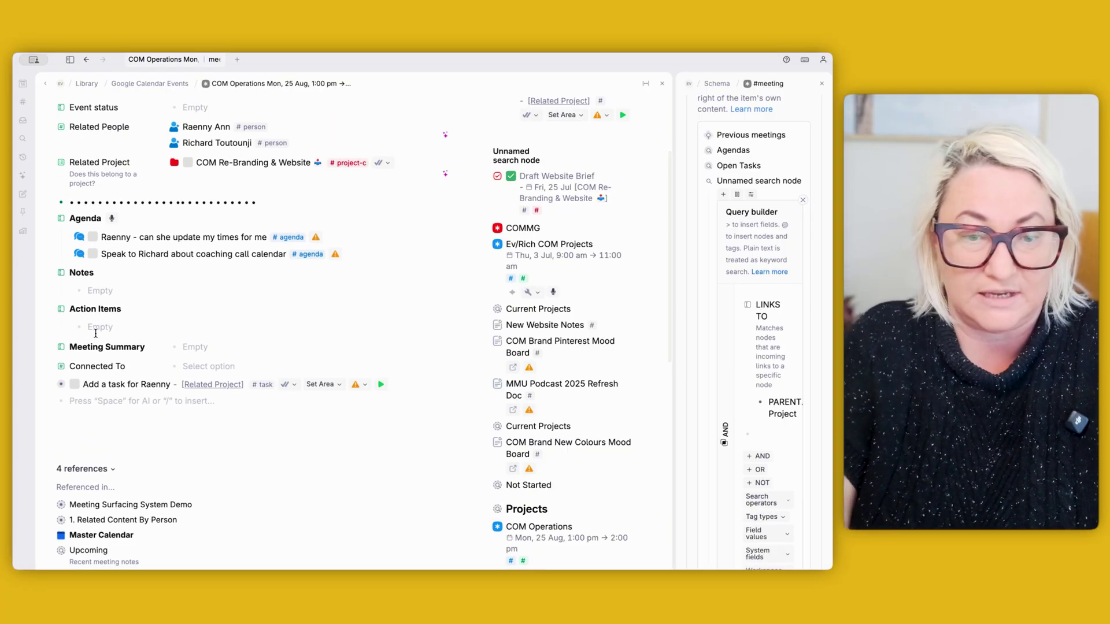
type("Need to talk abotu")
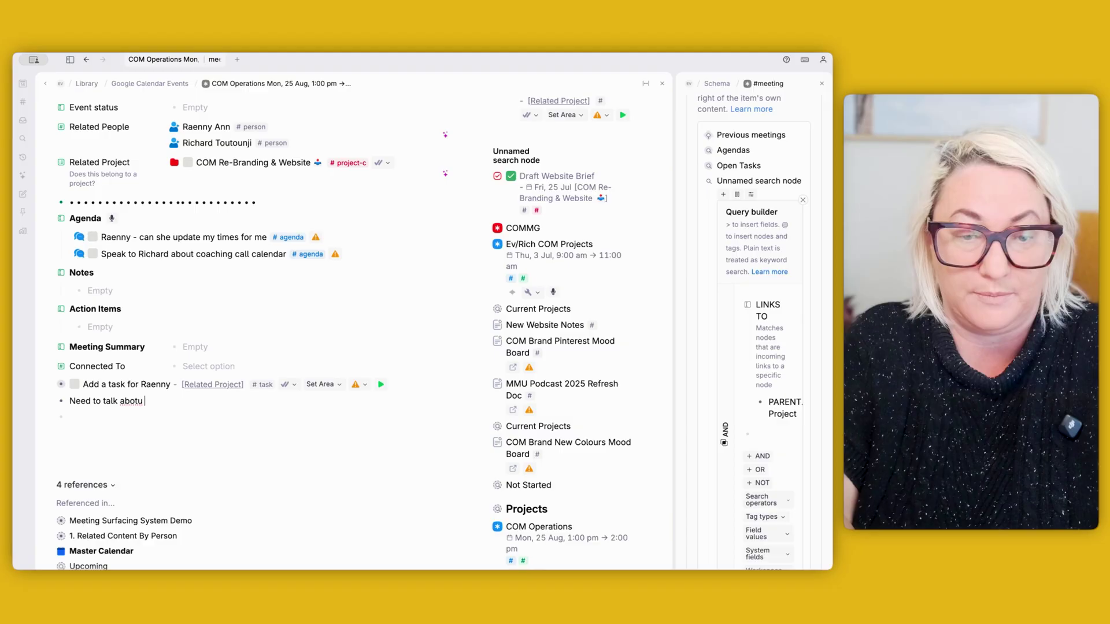
type(" @com")
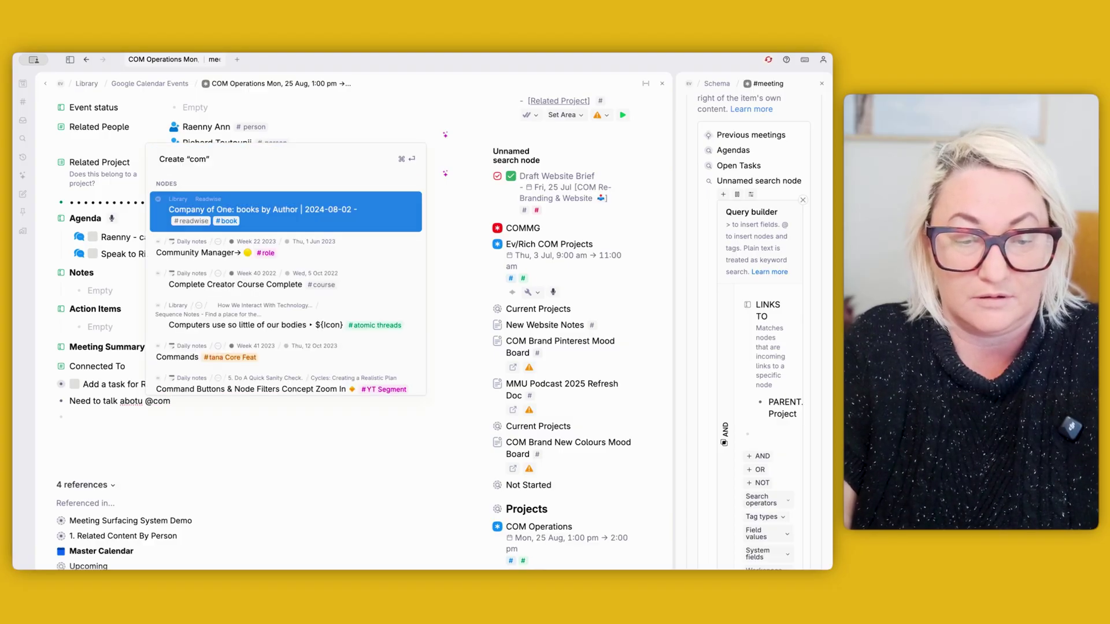
type(" re-")
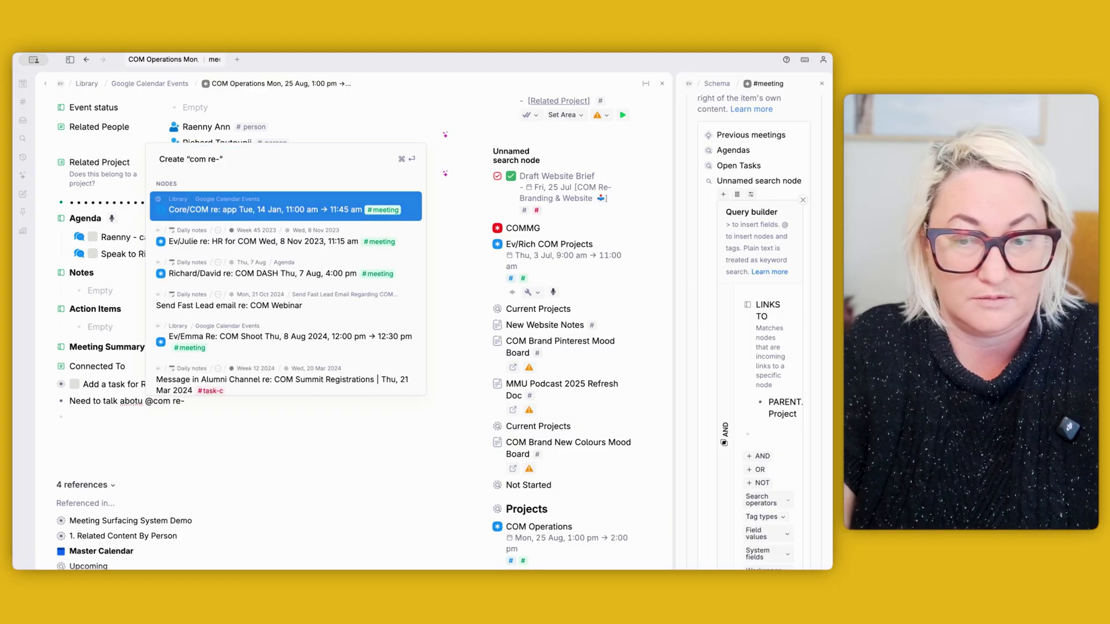
type("bradn")
key("BackSpace")
key("BackSpace")
key("BackSpace")
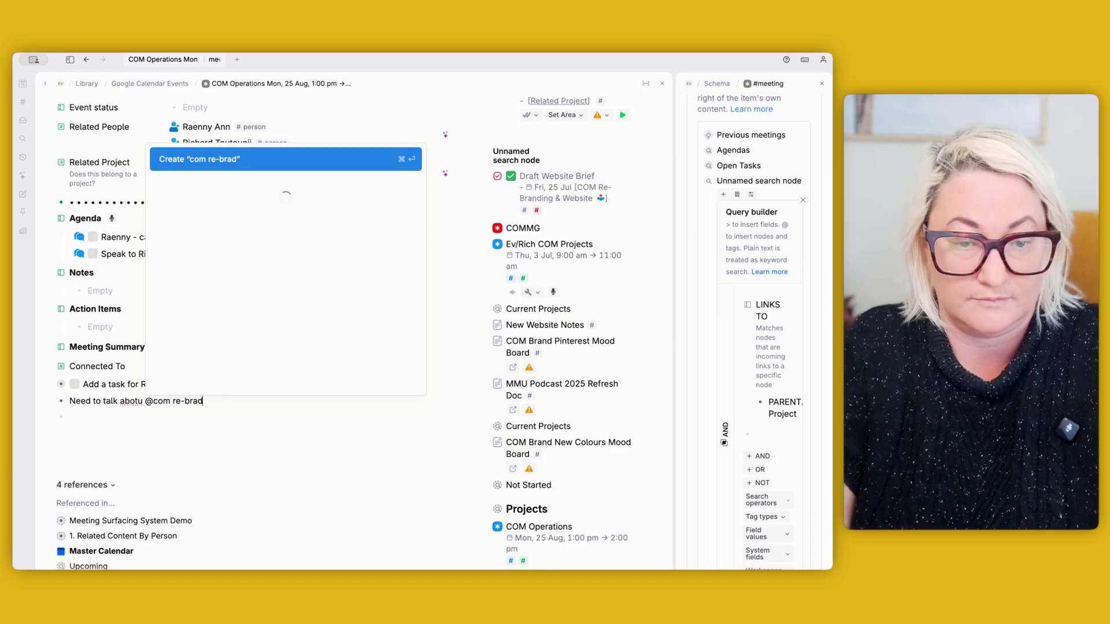
type("an")
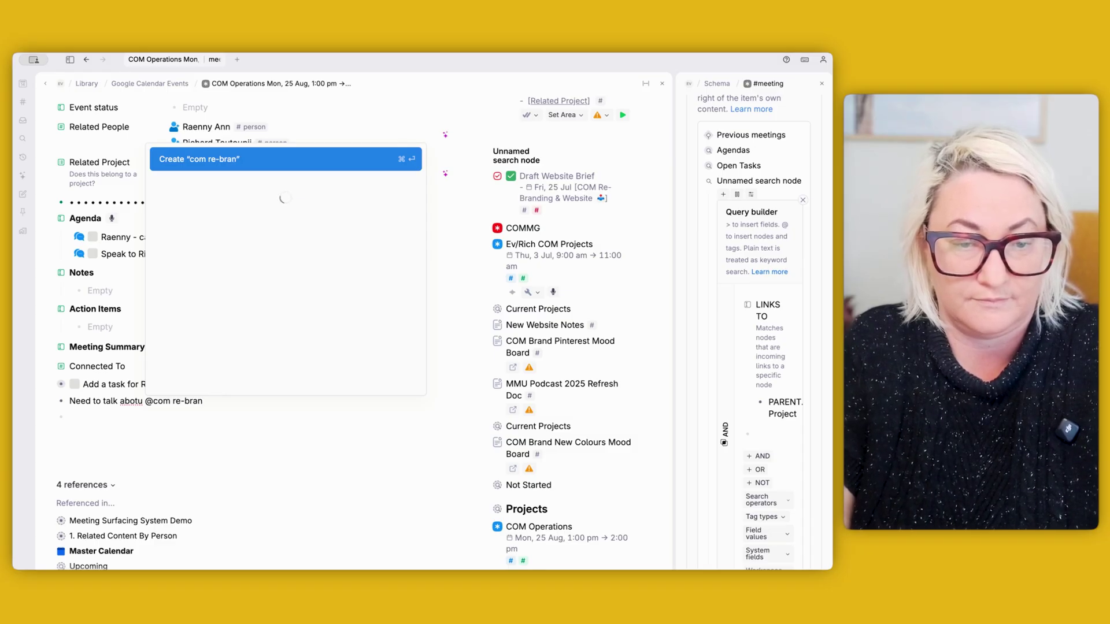
key("Return")
scroll(554, 357, "down", 1)
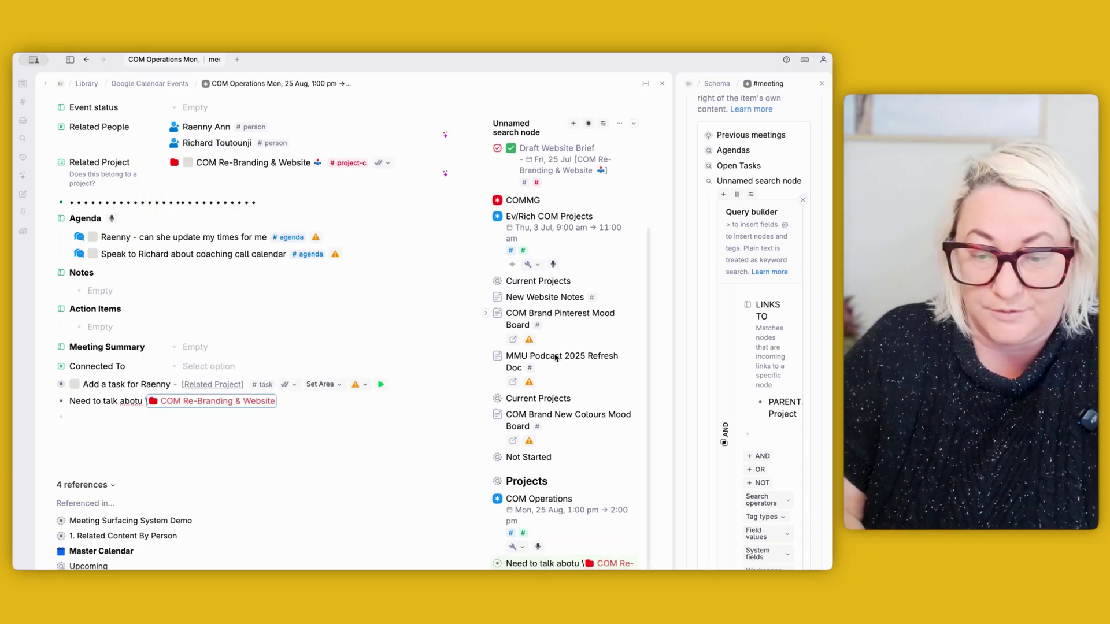
scroll(418, 505, "down", 1)
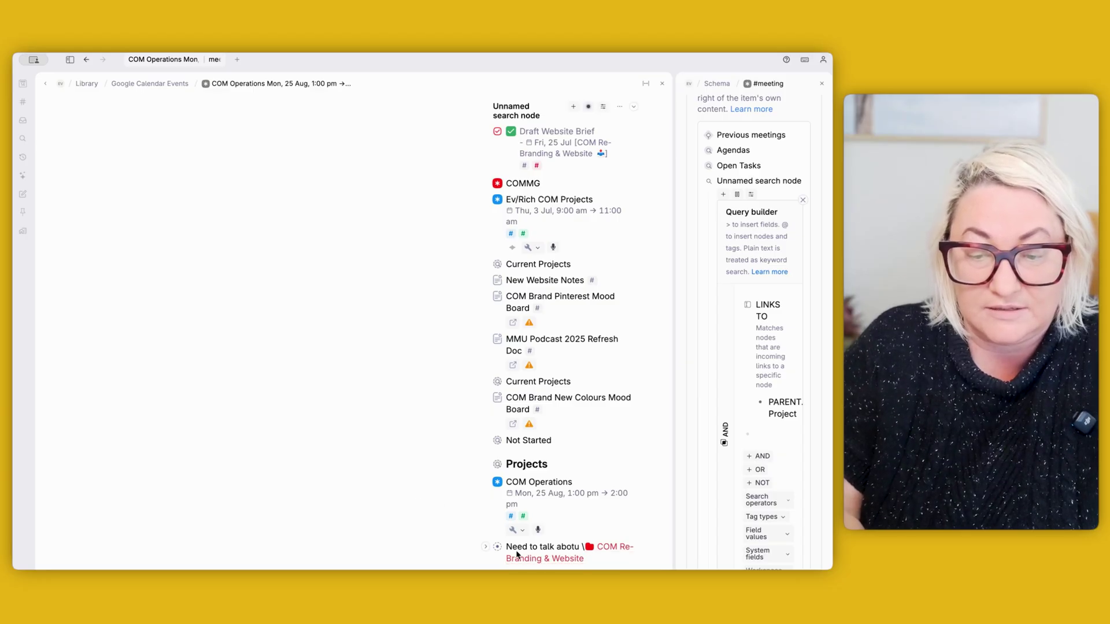
scroll(406, 447, "up", 1)
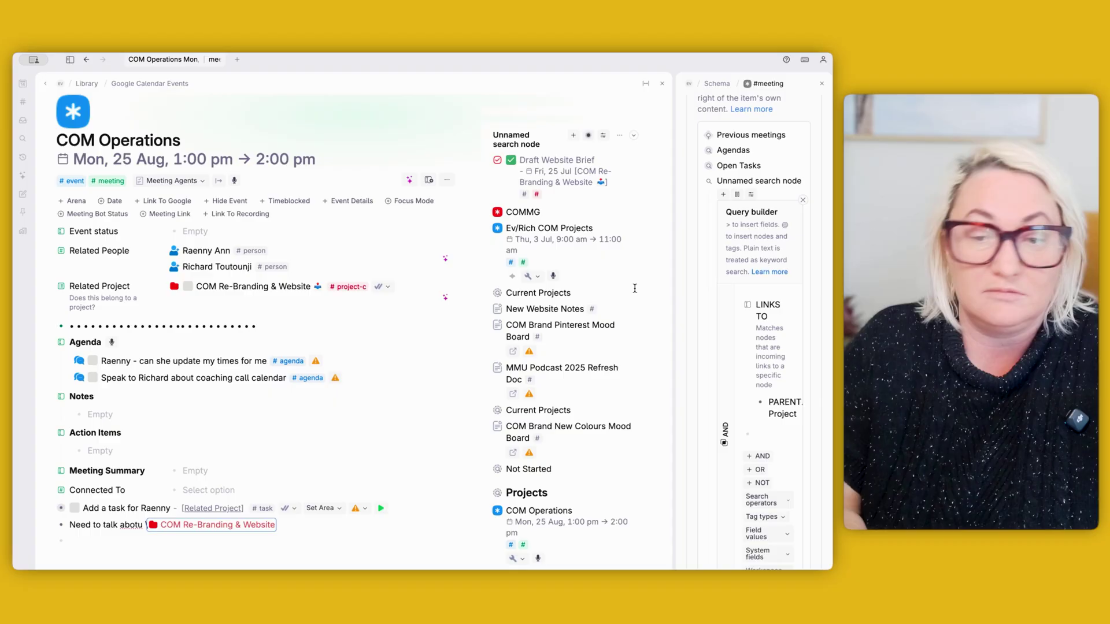
- Add a NOT condition with the value IS SEARCH NODE to the unnamed search's query and check the meeting's related content
left_click_drag(673, 281, 521, 294)
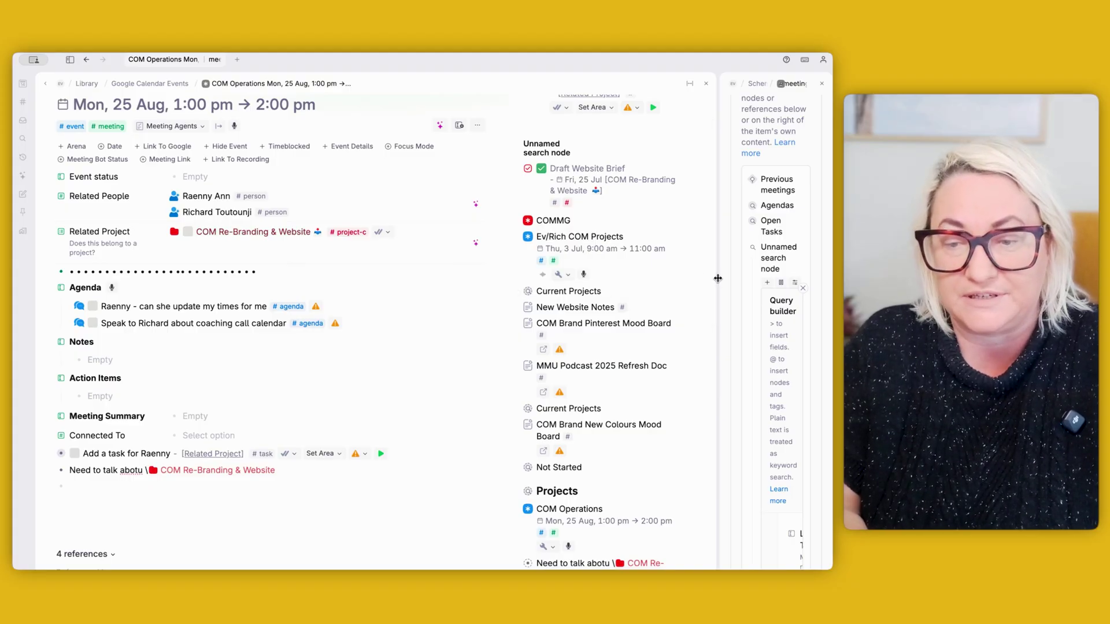
left_click_drag(718, 279, 417, 280)
left_click(506, 254)
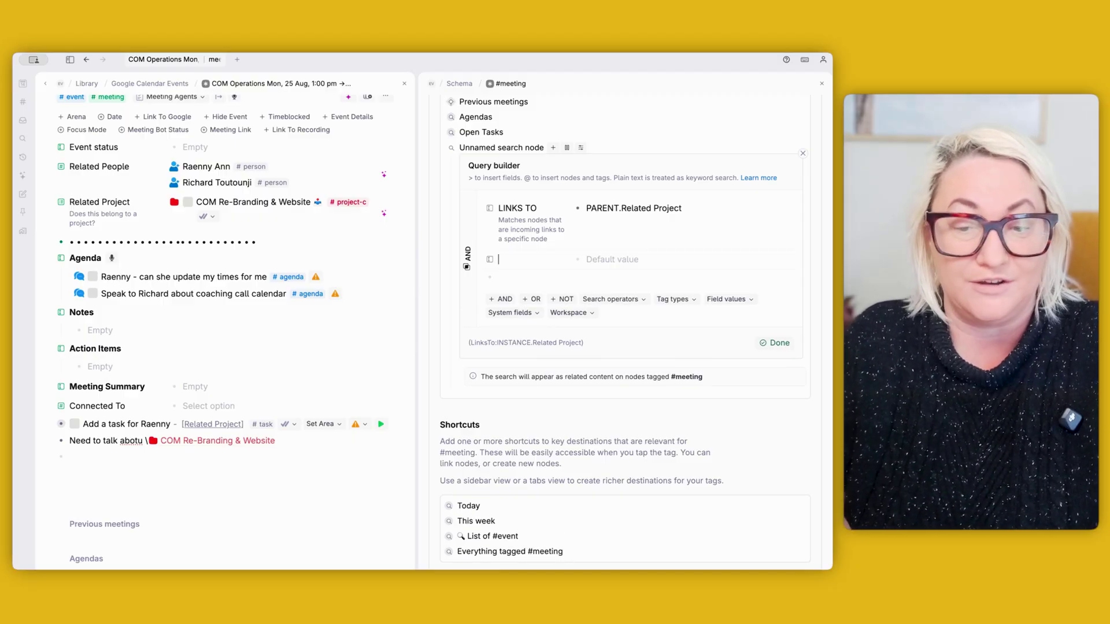
type("not")
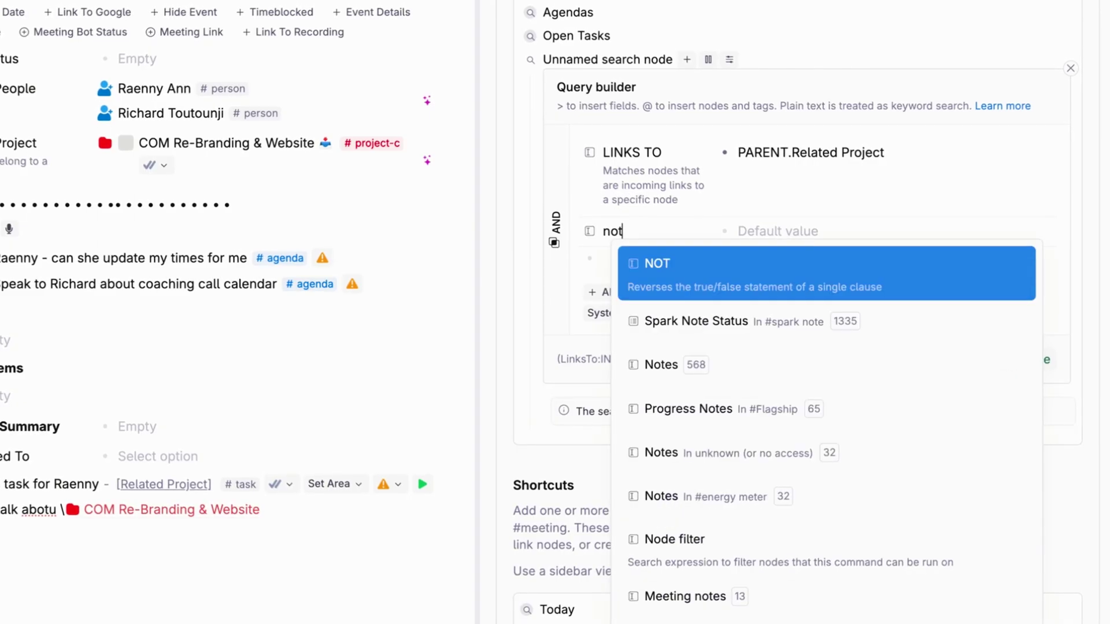
key("Return")
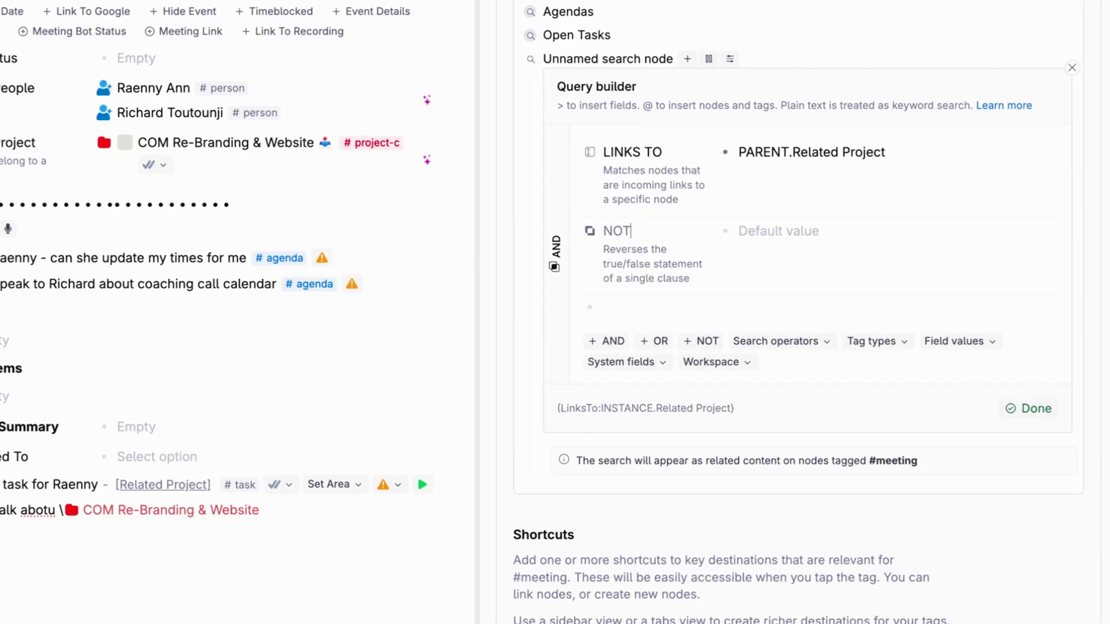
left_click(792, 225)
type("IS SEARCH NODE")
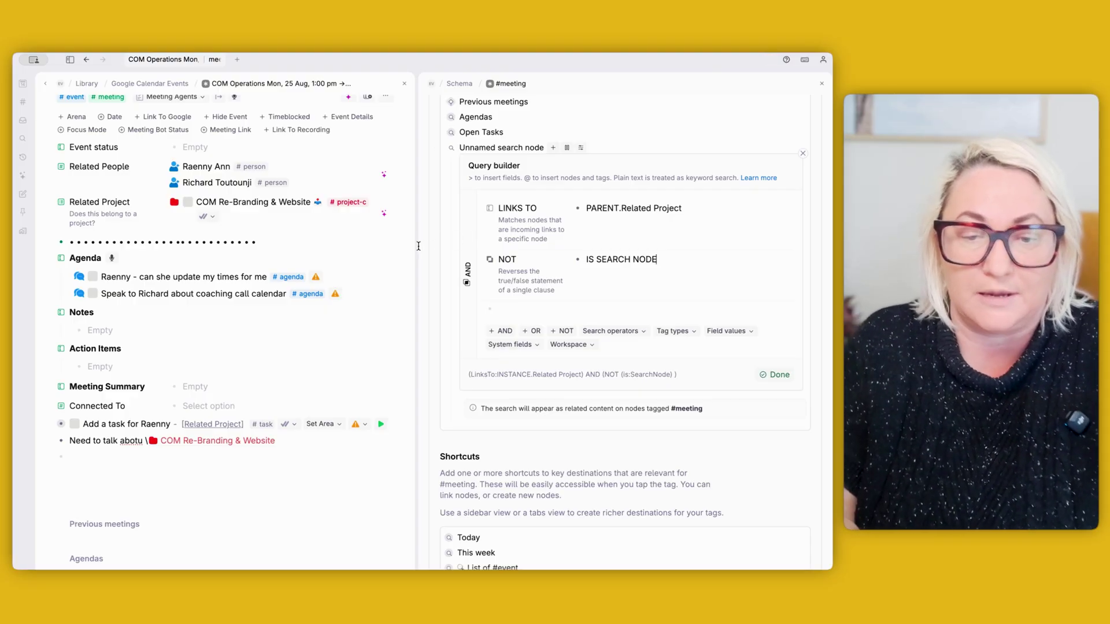
left_click_drag(413, 243, 701, 243)
scroll(614, 448, "down", 3)
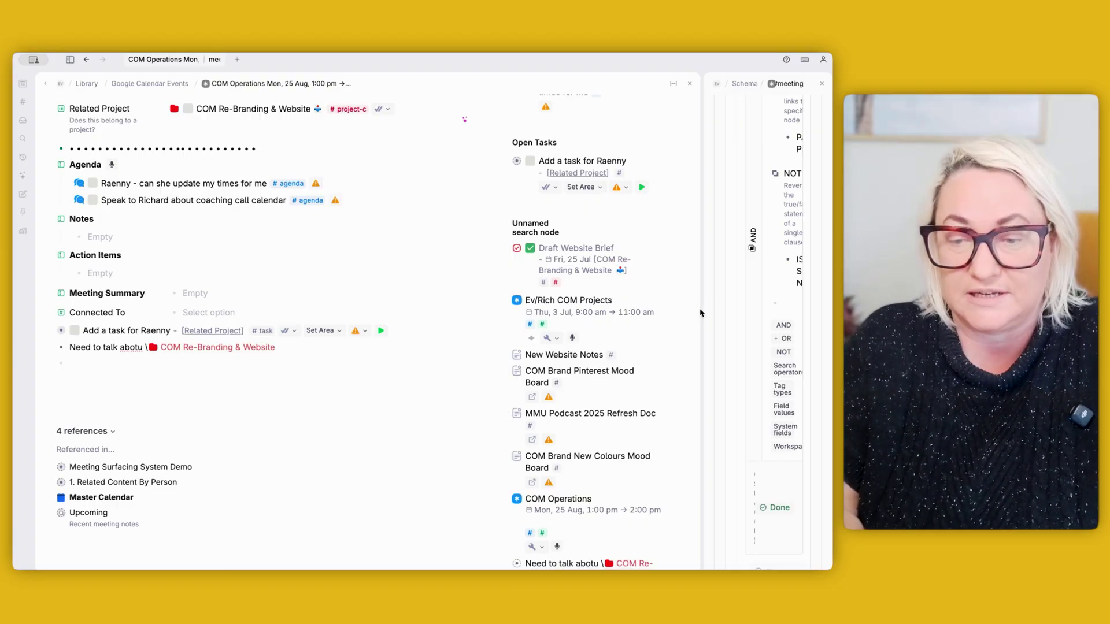
- Add a NOT DONE condition to the unnamed search's query and check the results beside the COM Operations meeting
left_click_drag(700, 287, 366, 318)
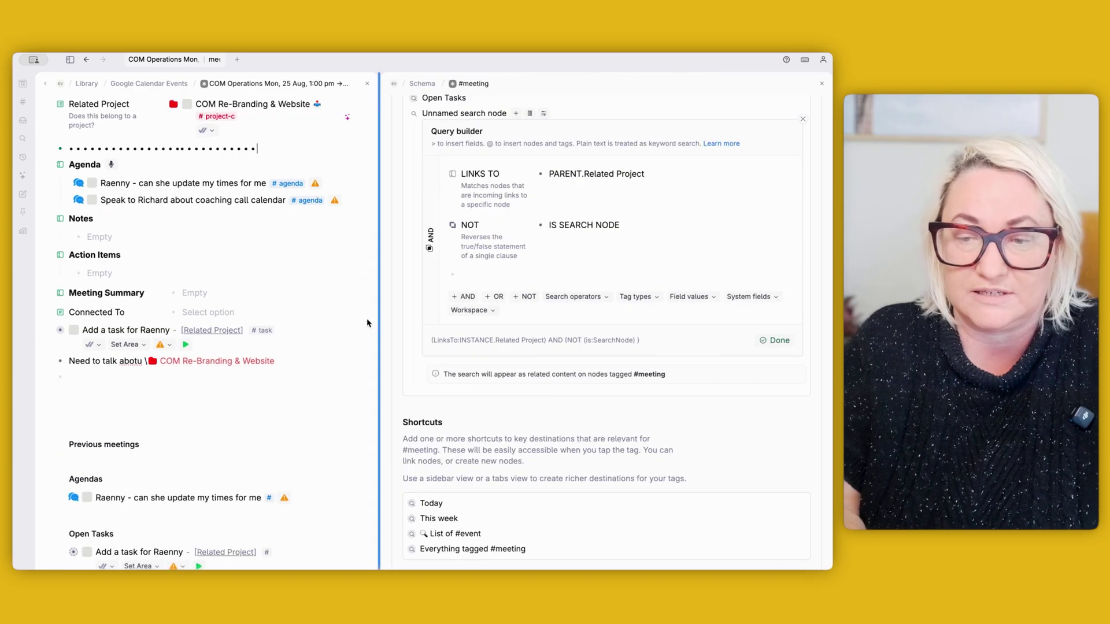
left_click(453, 278)
type("NOT DONE")
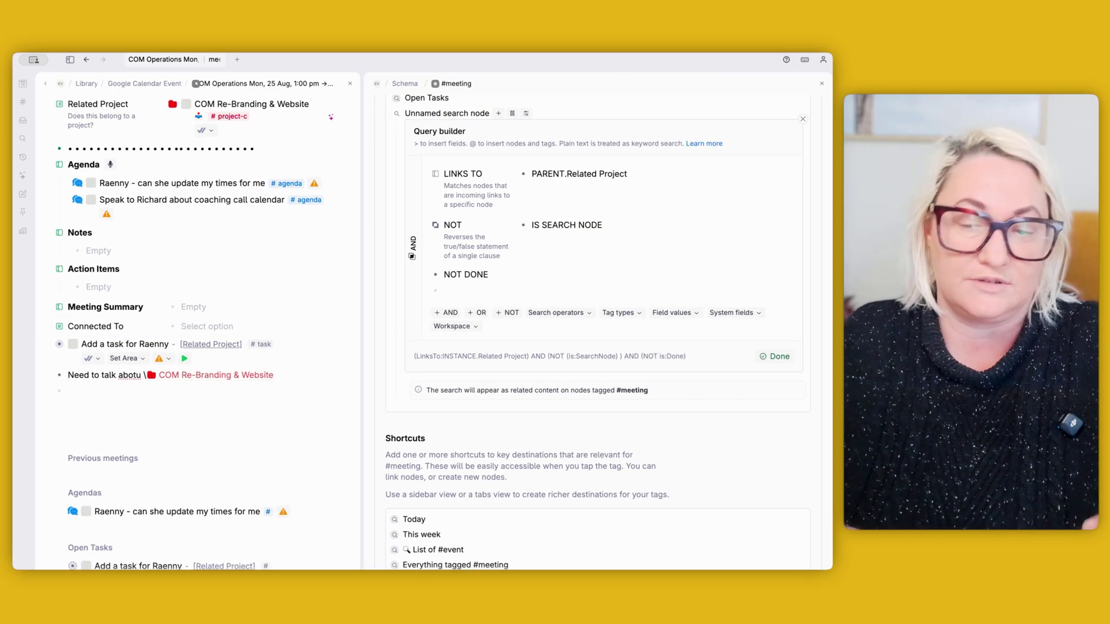
left_click_drag(364, 251, 695, 251)
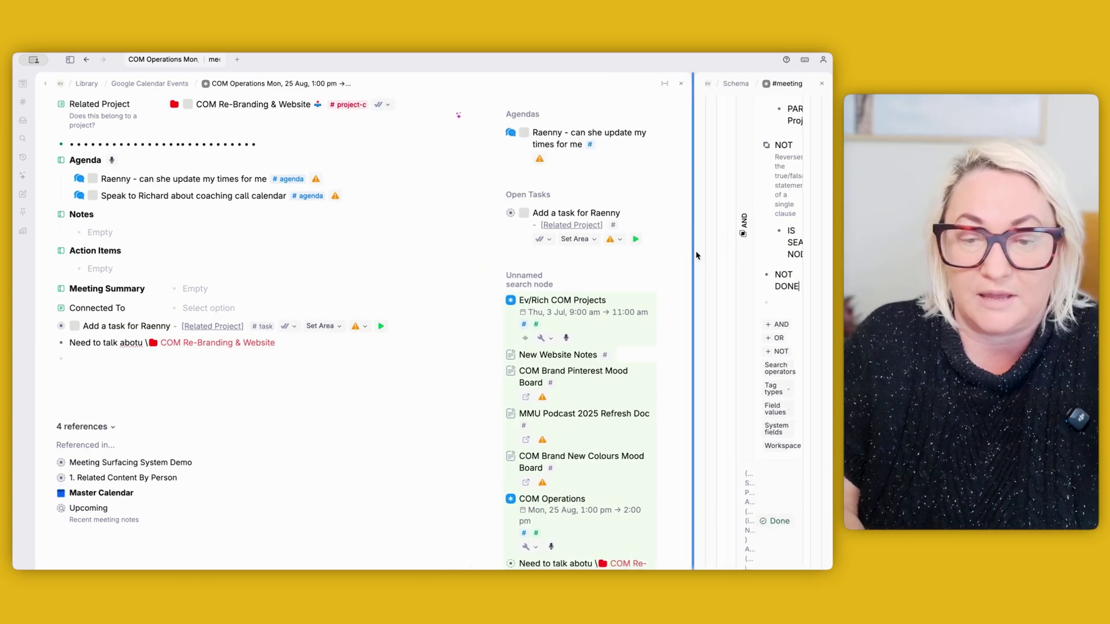
scroll(403, 394, "down", 1)
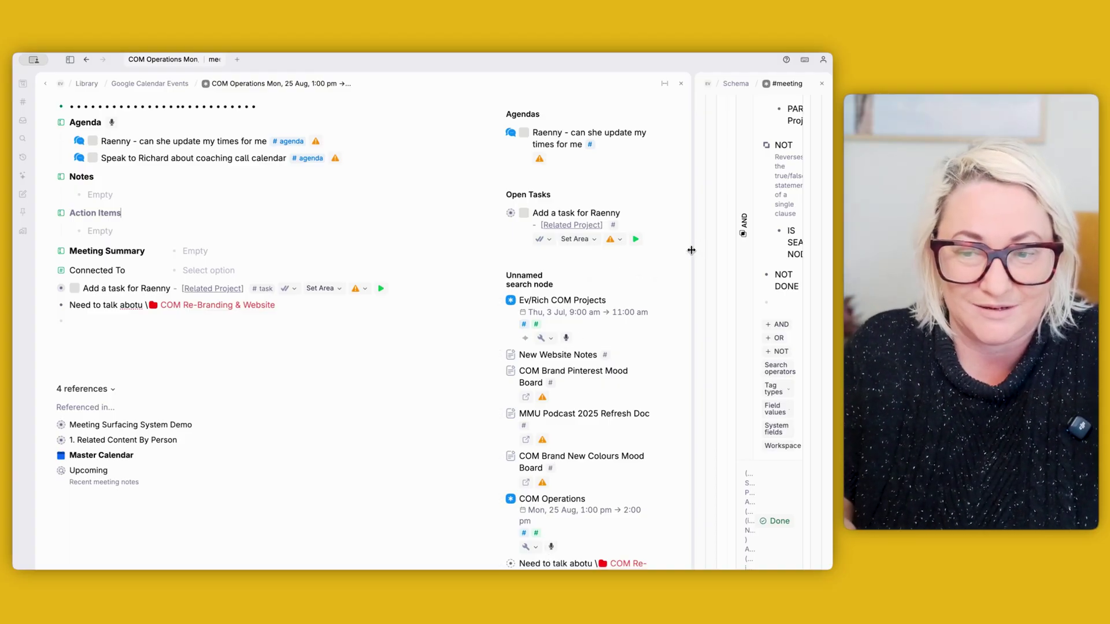
- Rename the unnamed search node to "Related Projects", finish its query and close the #meeting configuration to view the full meeting
left_click_drag(692, 247, 338, 249)
triple_click(402, 217)
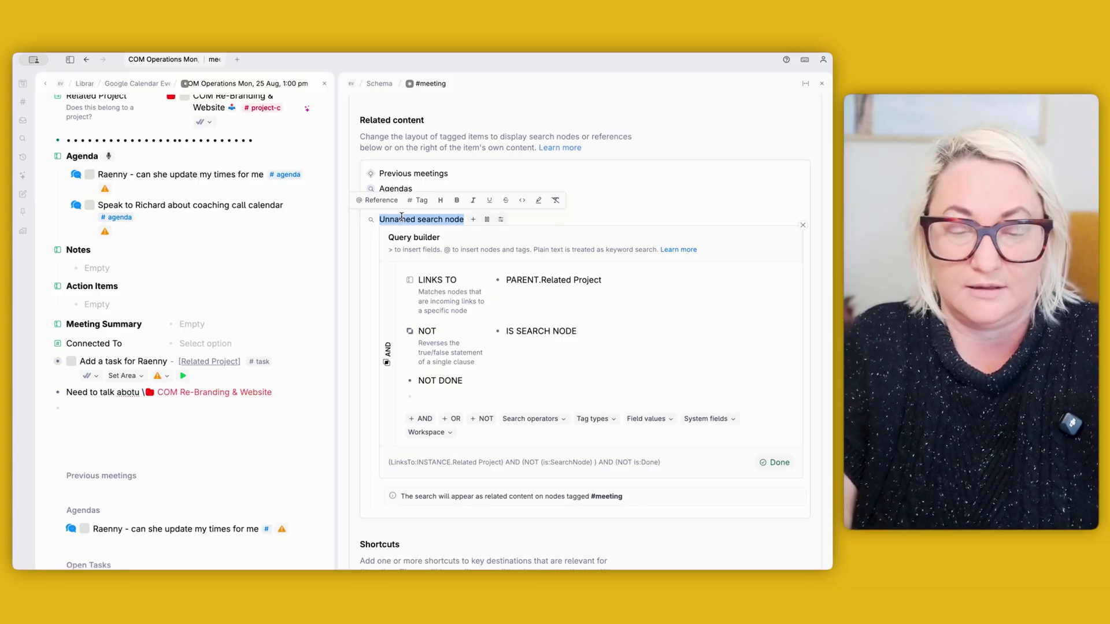
type("Related P")
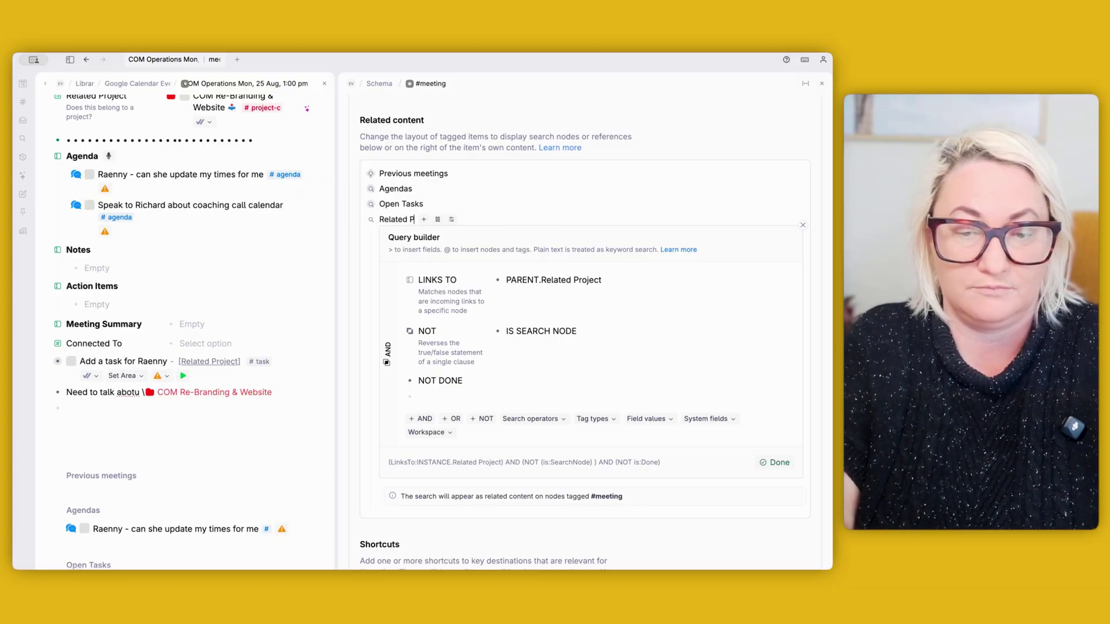
type("rojects")
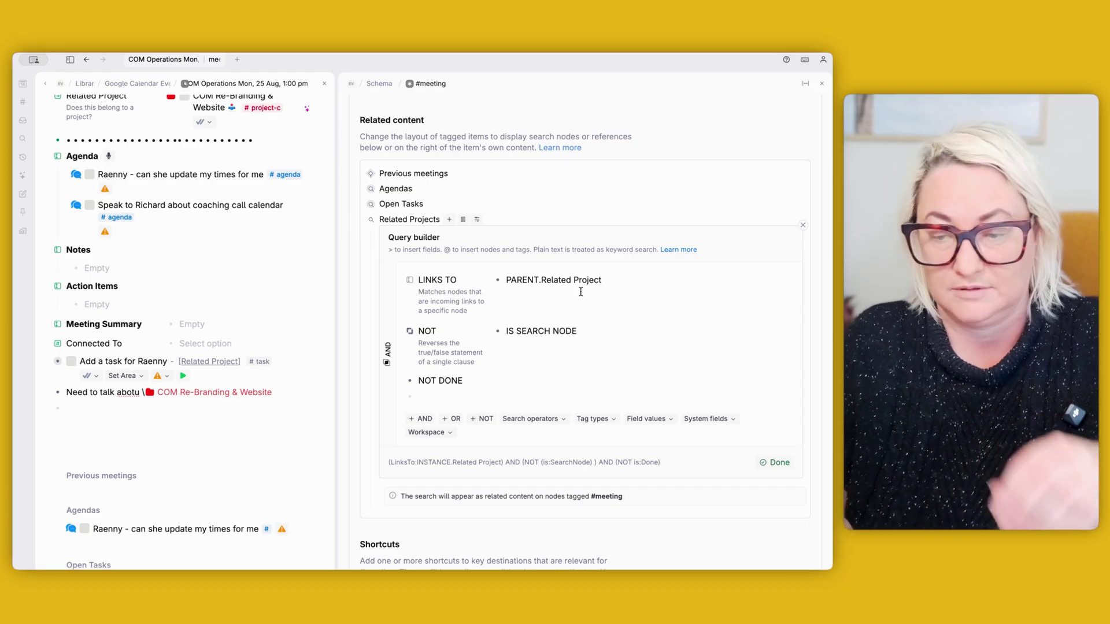
left_click(775, 462)
left_click(821, 84)
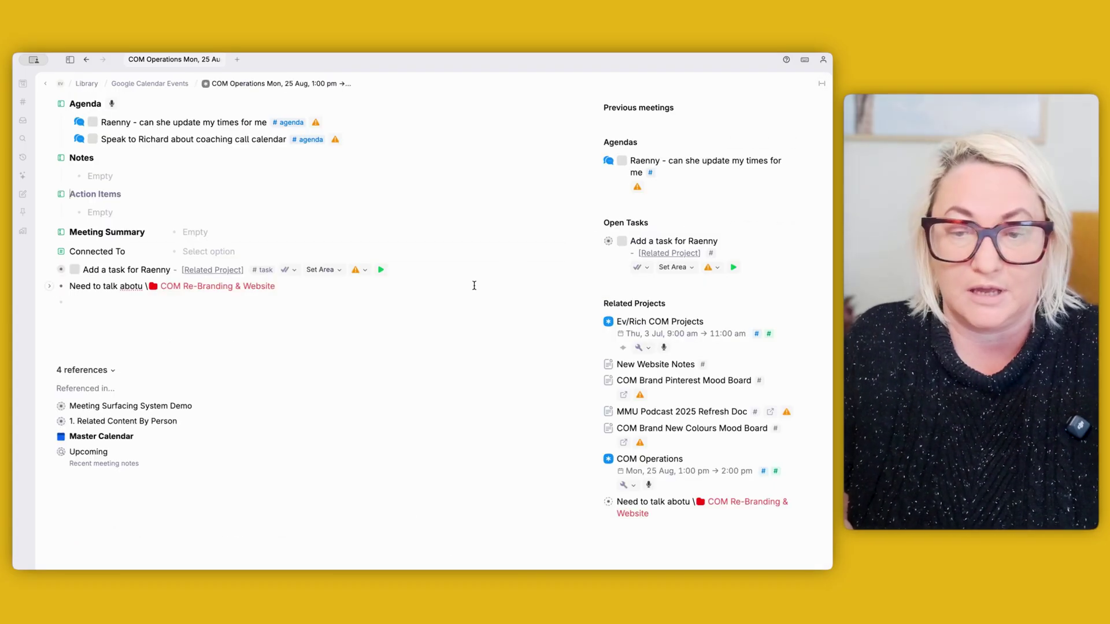
scroll(457, 303, "up", 4)
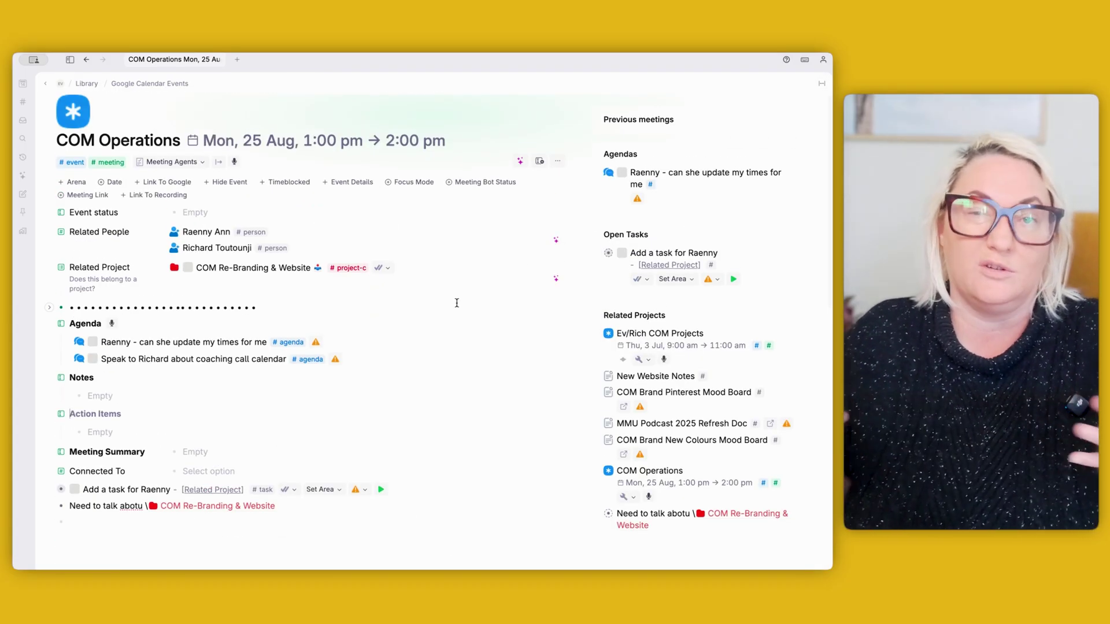